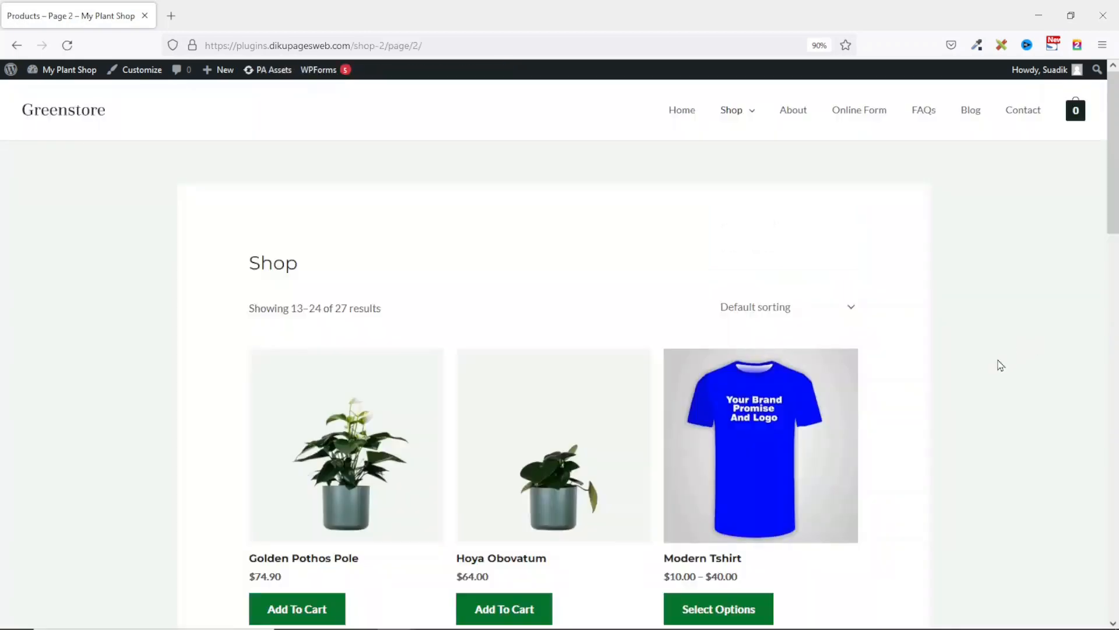
# Open the Modern Tshirt product and preview black in Large and Small, and white in Small, Large and Medium.
pyautogui.click(774, 439)
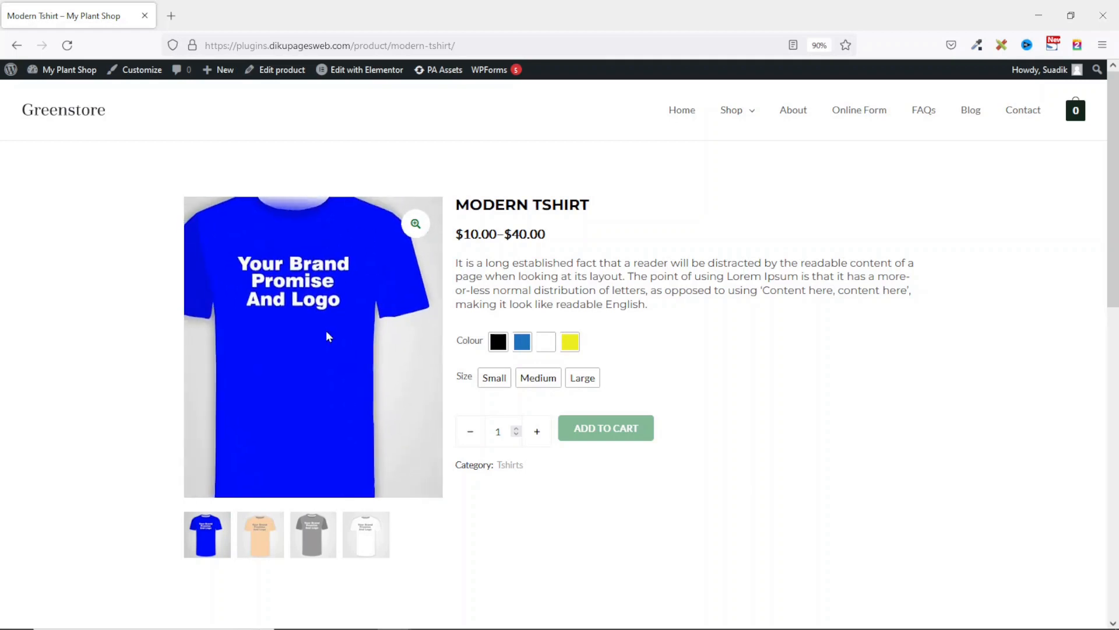
pyautogui.click(499, 342)
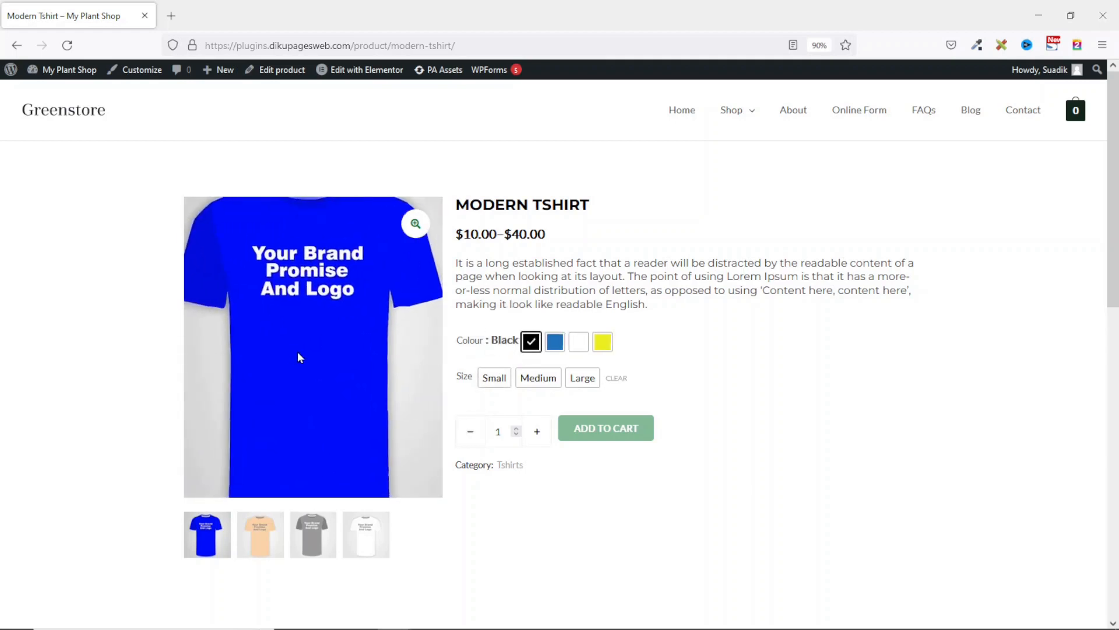
pyautogui.click(582, 379)
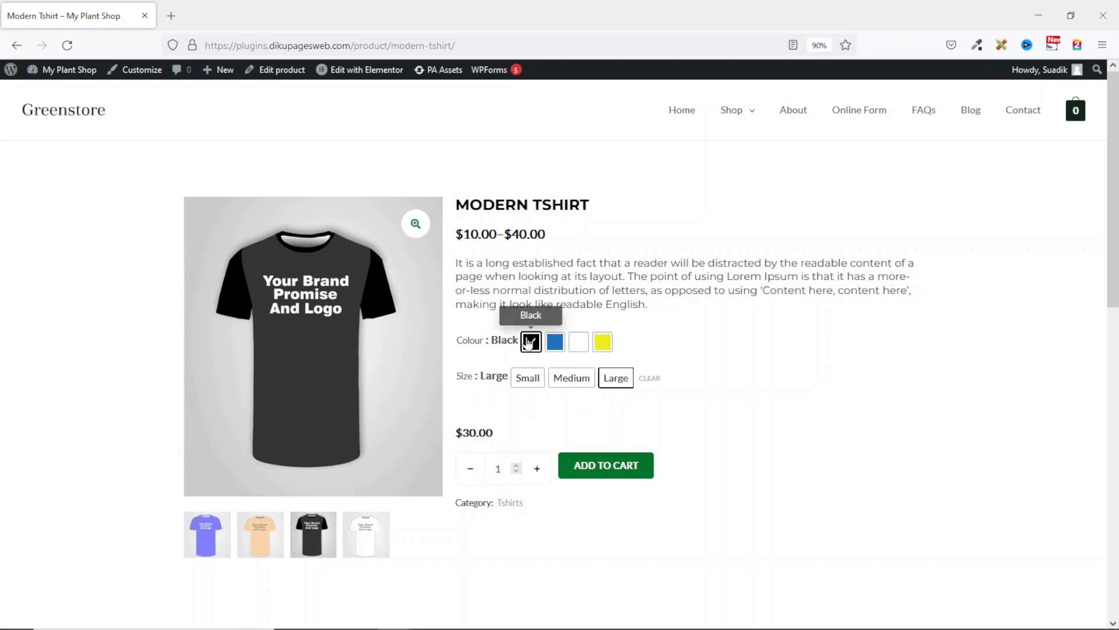
pyautogui.click(525, 378)
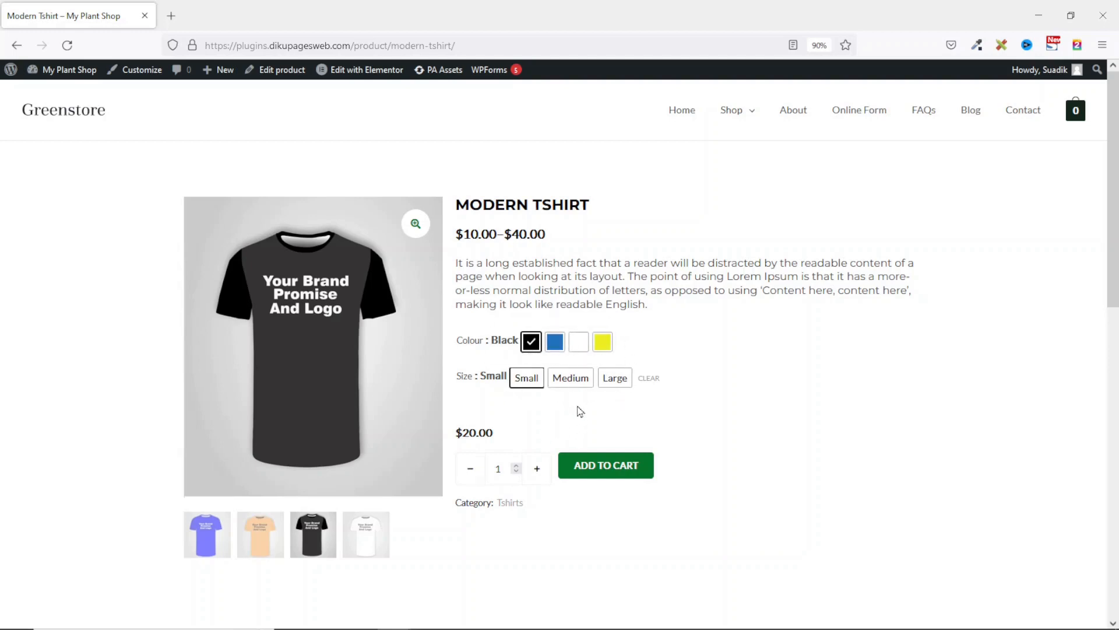
pyautogui.click(577, 343)
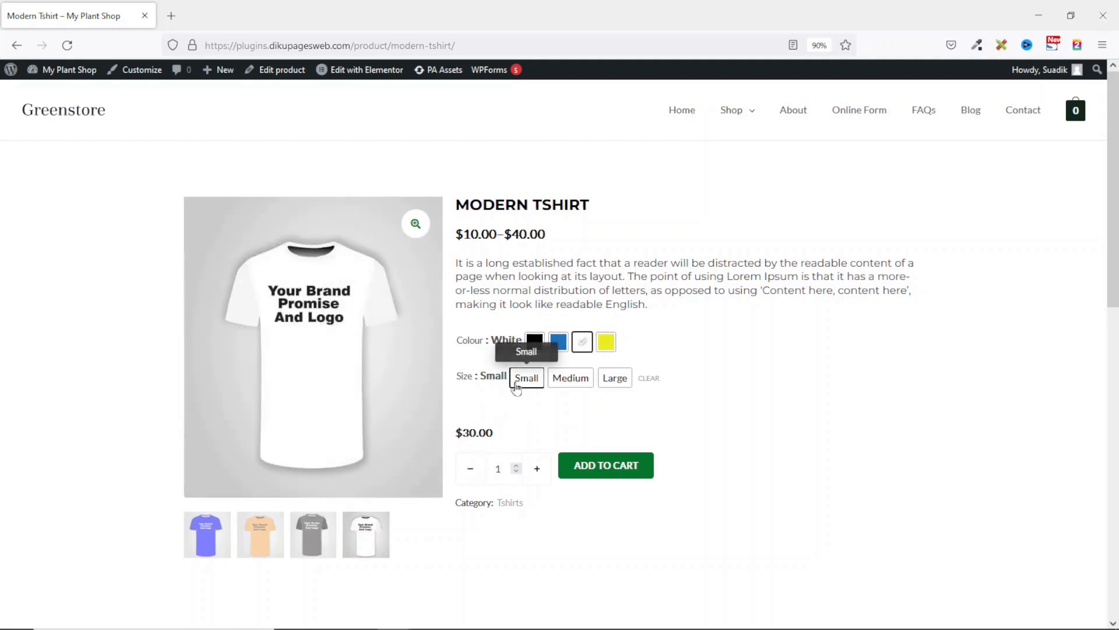
pyautogui.click(611, 380)
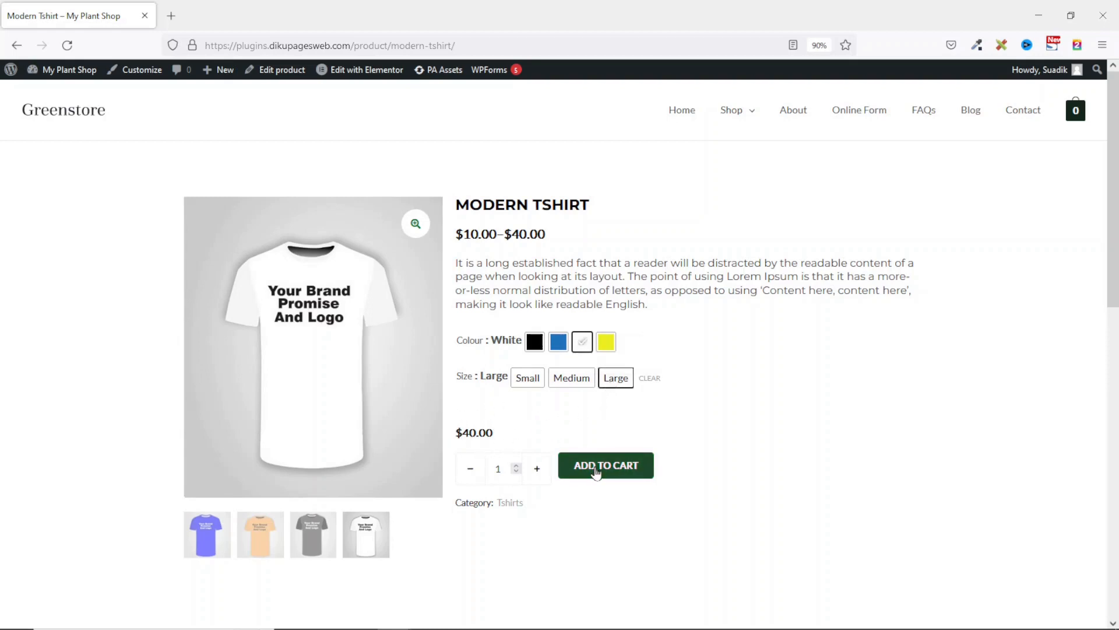
pyautogui.click(573, 379)
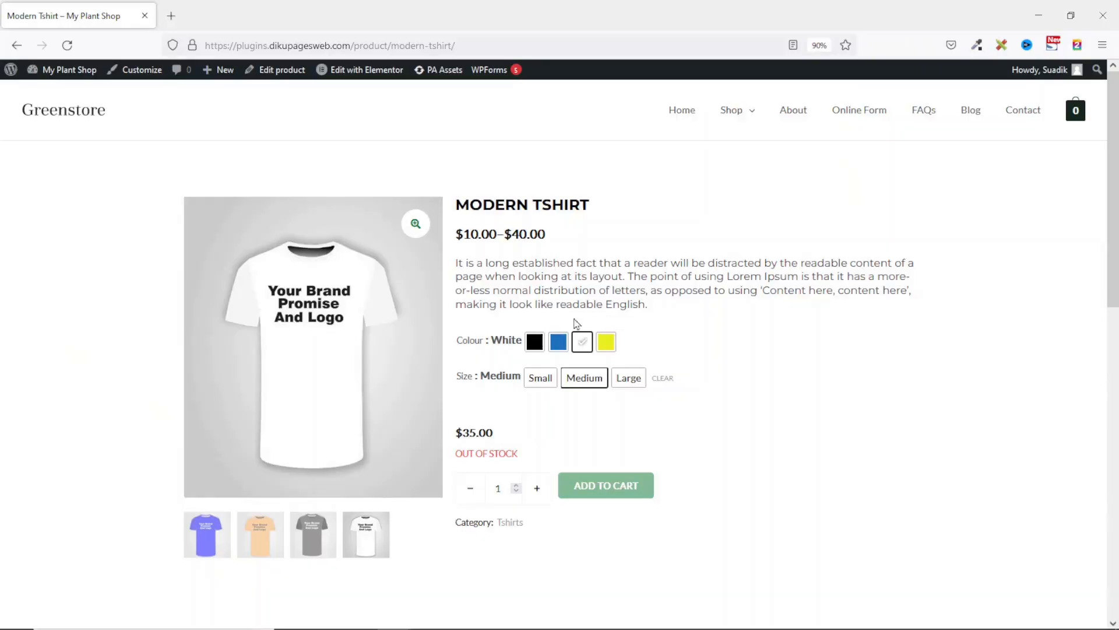
# Preview the Medium size of the Modern Tshirt in black, blue and yellow.
pyautogui.click(532, 343)
pyautogui.click(554, 344)
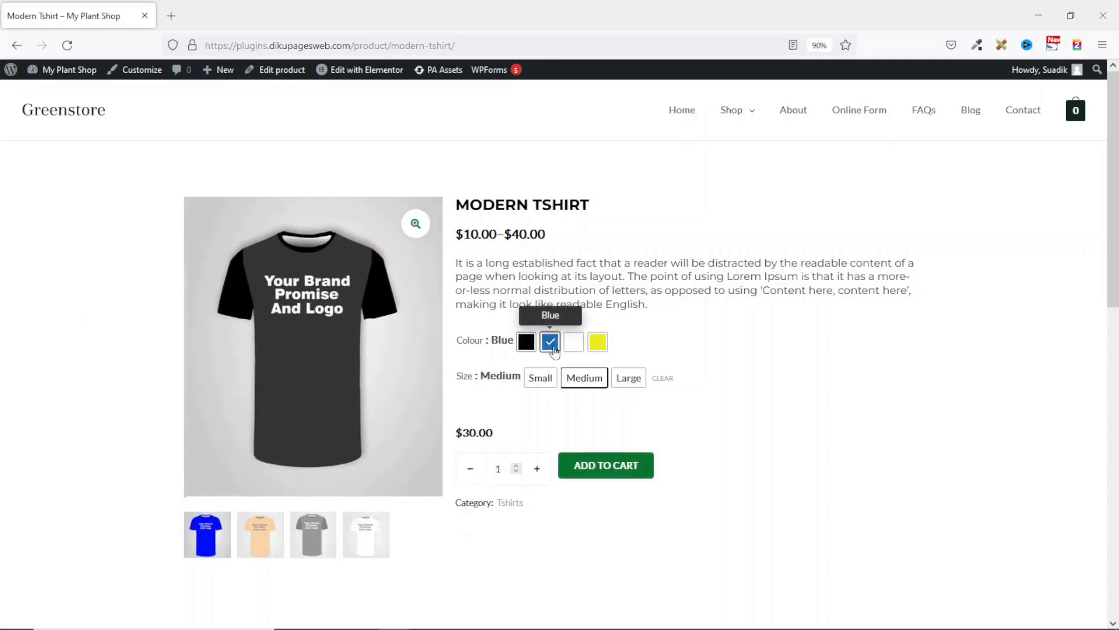
pyautogui.click(599, 348)
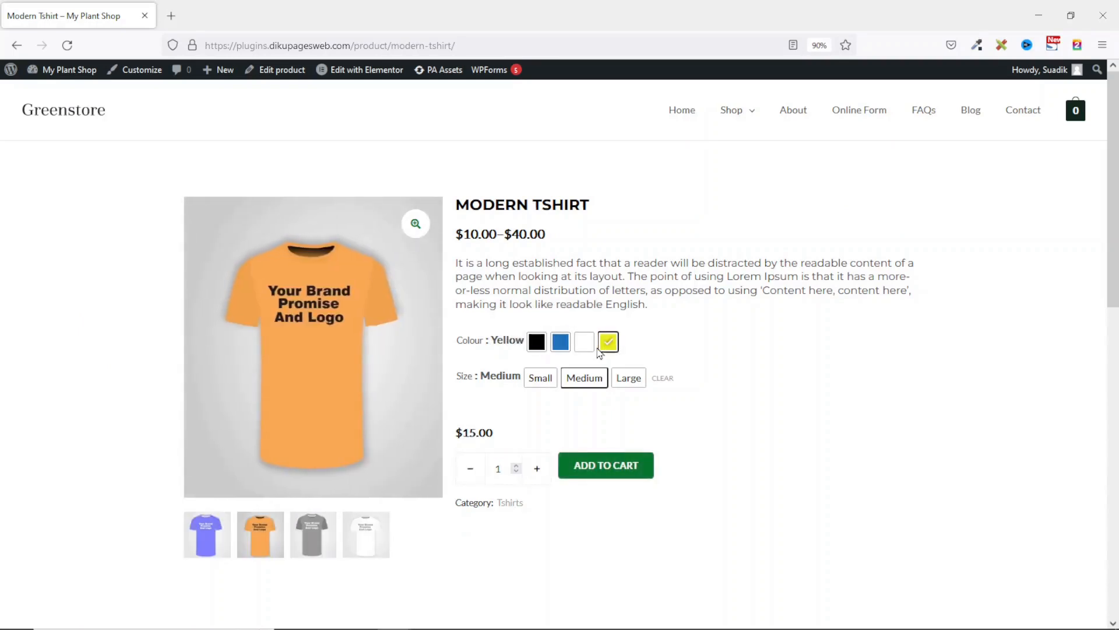
# Go to the shop's admin dashboard and start adding a new product.
pyautogui.moveTo(55, 70)
pyautogui.click(56, 94)
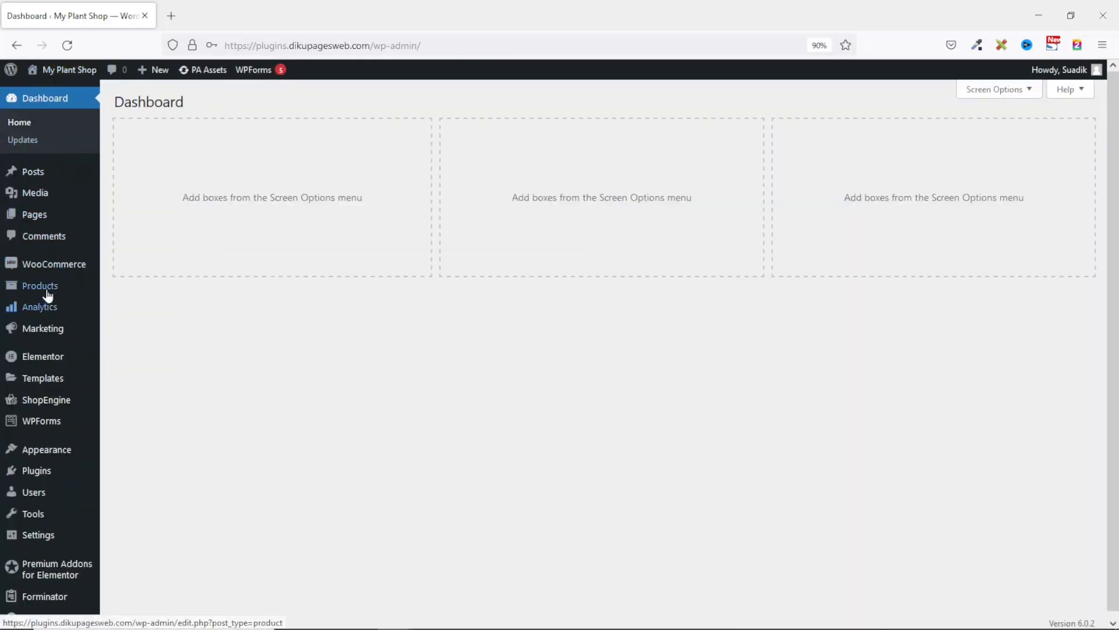
pyautogui.moveTo(49, 295)
pyautogui.click(134, 308)
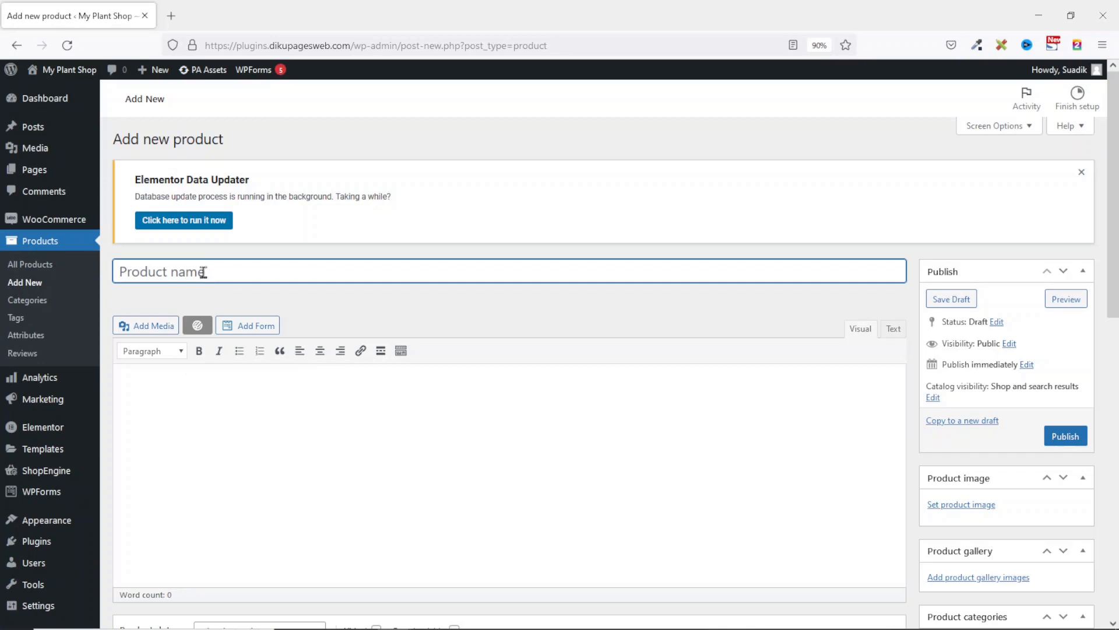
# Name the product Gents Tshirt and fill its main description with the placeholder text starting "It is a long established fact that a reader".
pyautogui.write('Gents Tshirt')
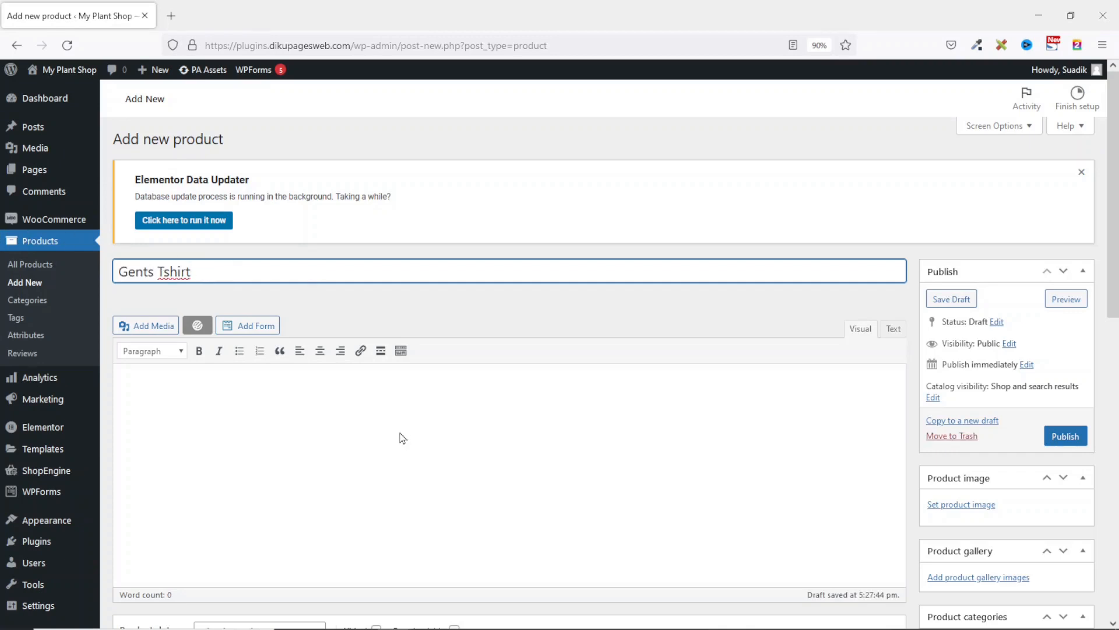
pyautogui.click(292, 399)
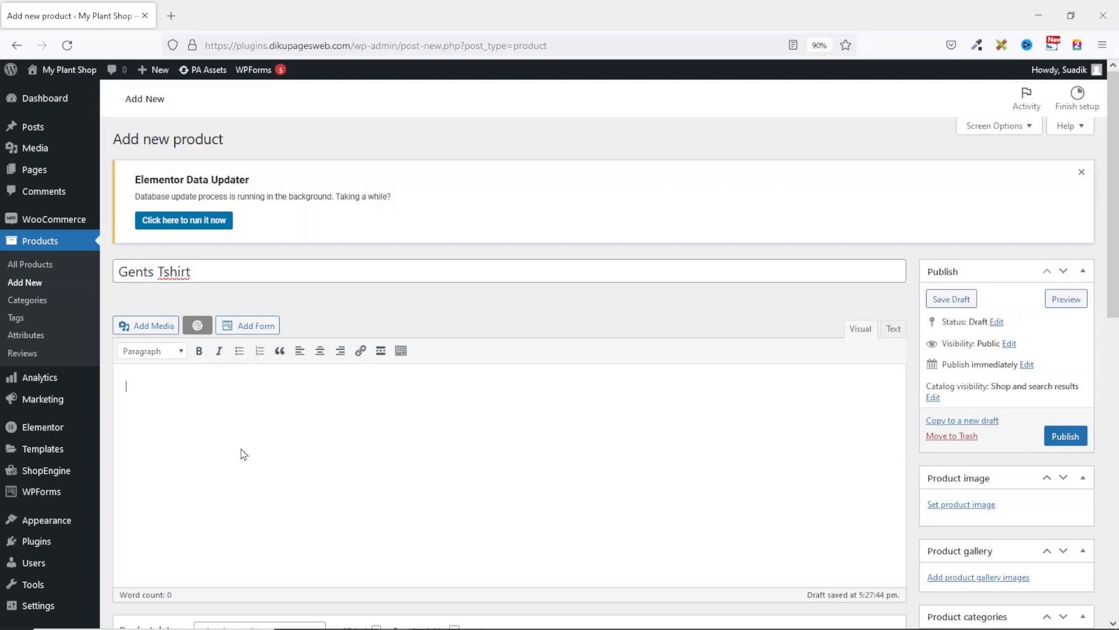
pyautogui.write("It is a long established fact that a reader will be distracted by the readable content of a page when looking at its layout. The point of using Lorem Ipsum is that it has a more-or-less normal distribution of letters, as opposed to using 'Content here, content here', making it look like readable English. Many desktop publishing packages and web page editors now use Lorem Ipsum as their default model text, and a search for 'lorem ipsum' will uncover many web sites still in their infancy. Various versions have evolved over the years, sometimes by accident, sometimes on purpose (injected humour and the like).")
# Set the product type in the product data to Variable product.
pyautogui.scroll(-5, 347, 396)
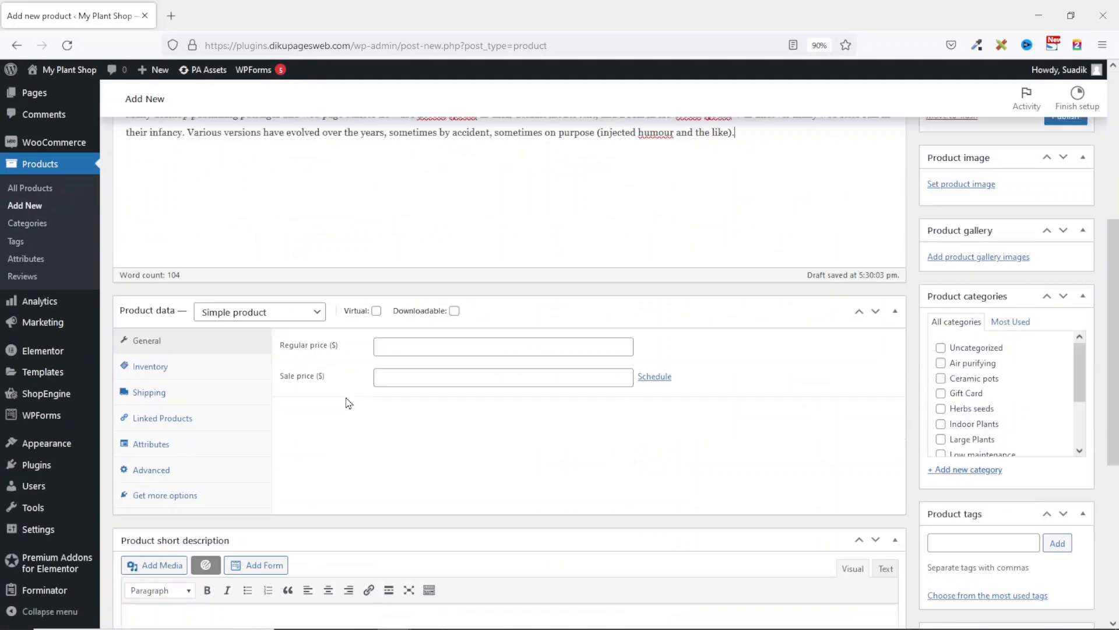
pyautogui.click(271, 298)
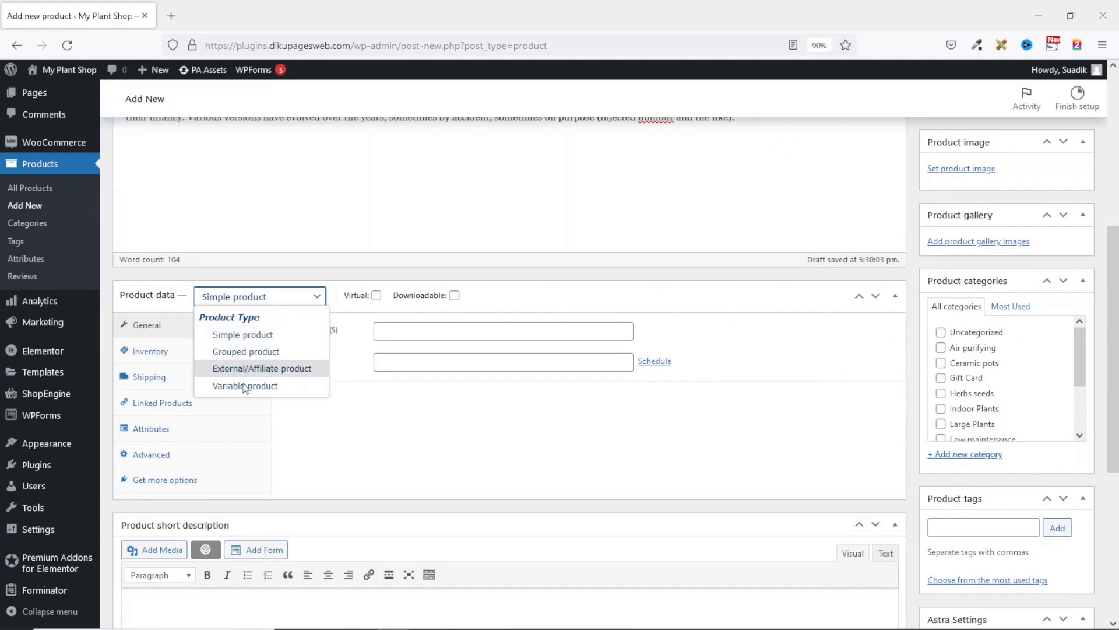
pyautogui.click(270, 387)
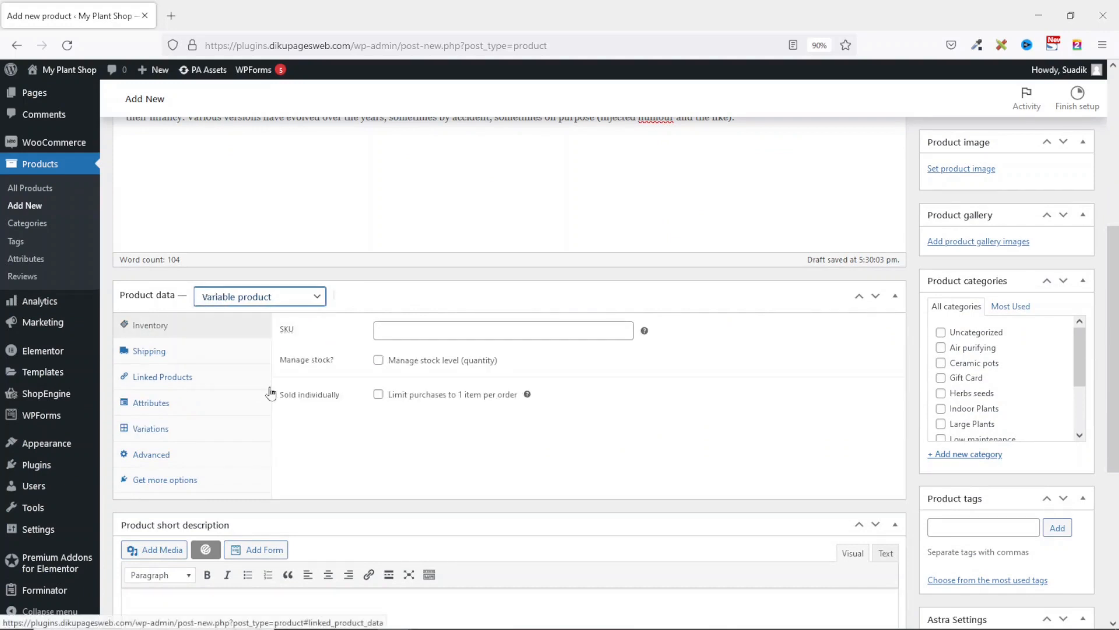
# Enter DK0001 as the product's SKU.
pyautogui.click(413, 332)
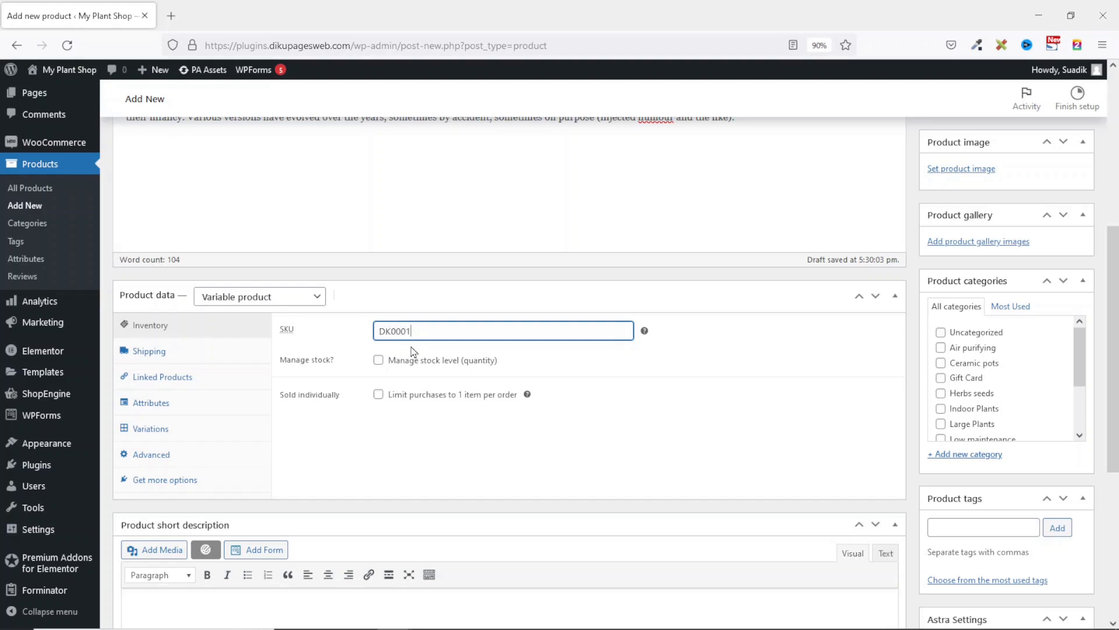
pyautogui.moveTo(394, 331); pyautogui.dragTo(363, 332)
pyautogui.click(434, 329)
pyautogui.click(351, 406)
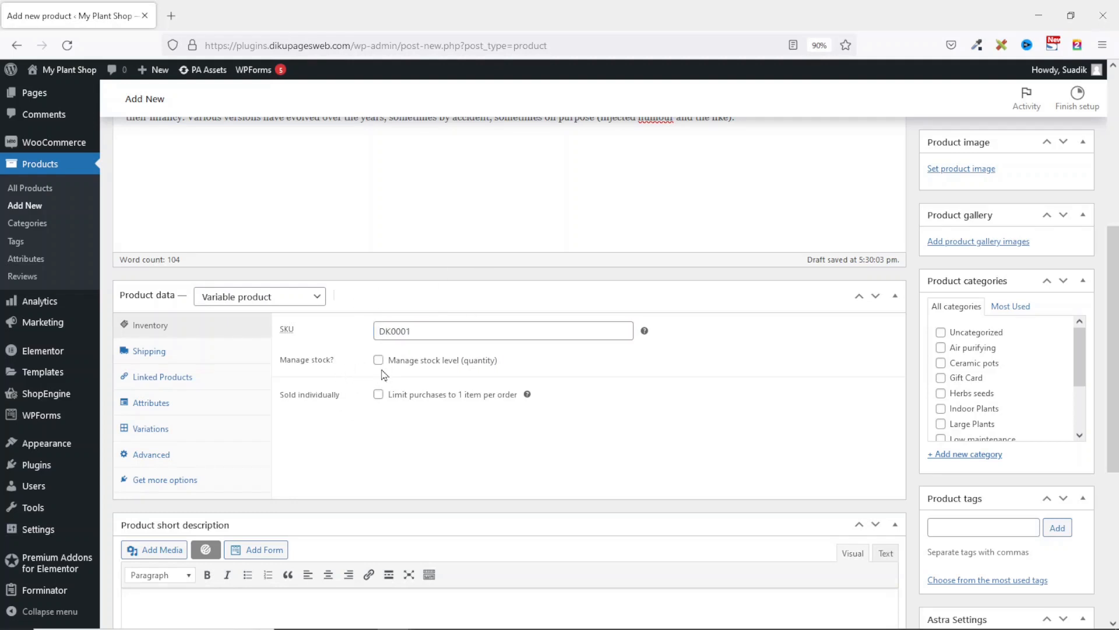
# Enable stock level management for the product and set the stock quantity to 50.
pyautogui.click(379, 361)
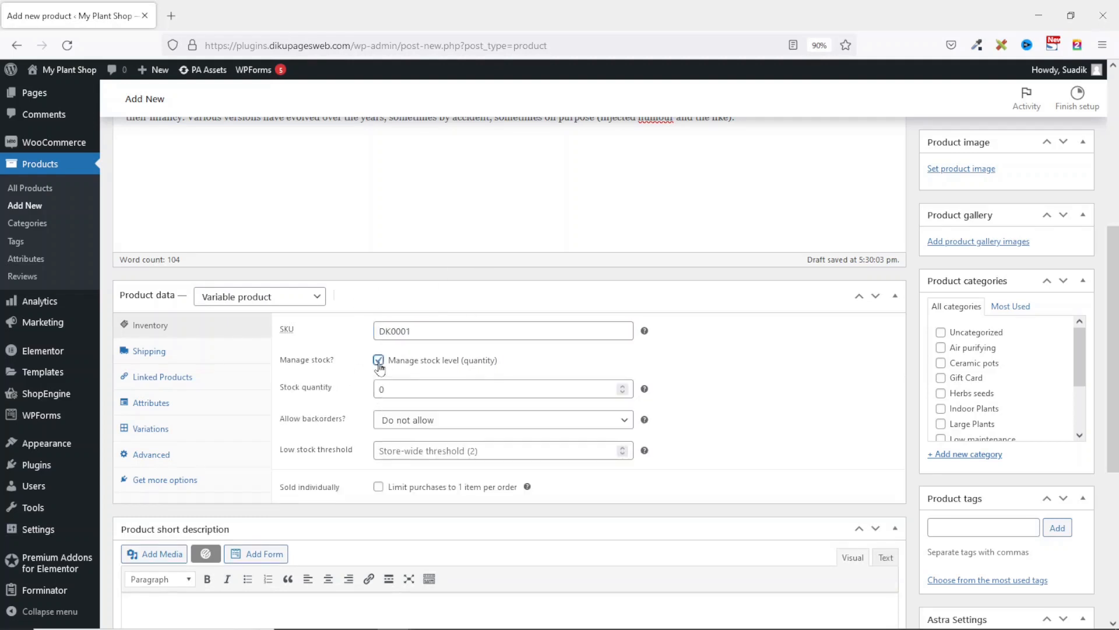
pyautogui.click(400, 391)
pyautogui.moveTo(400, 390); pyautogui.dragTo(373, 394)
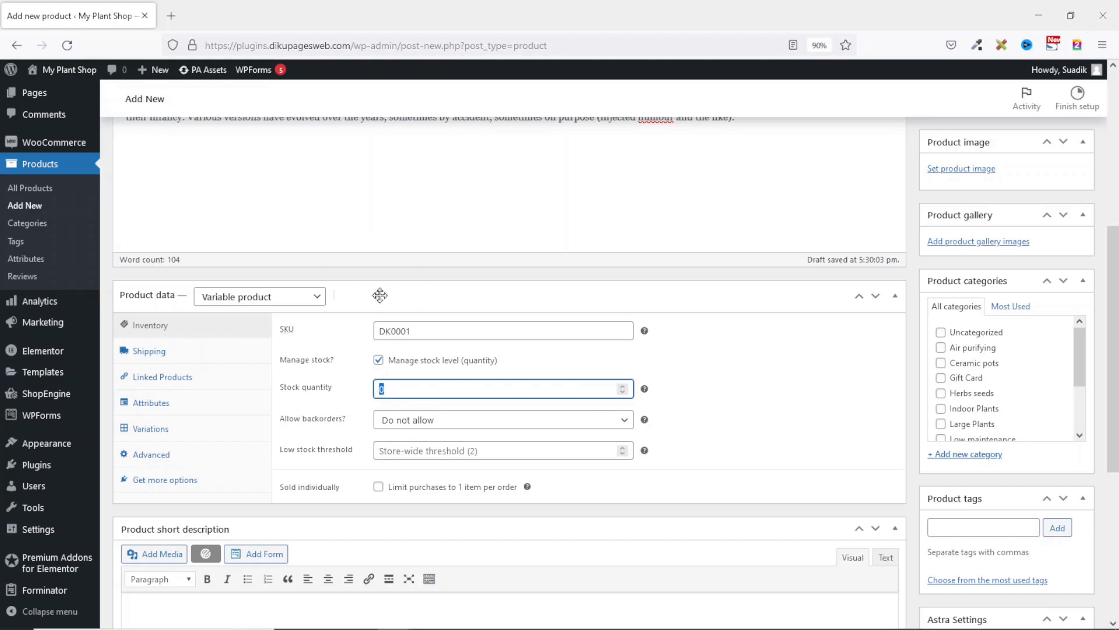
pyautogui.write('50')
pyautogui.hotkey('ctrl', 'a')
# Try the backorder options "Allow, but notify customer" and "Allow", and return the setting to "Do not allow".
pyautogui.click(435, 421)
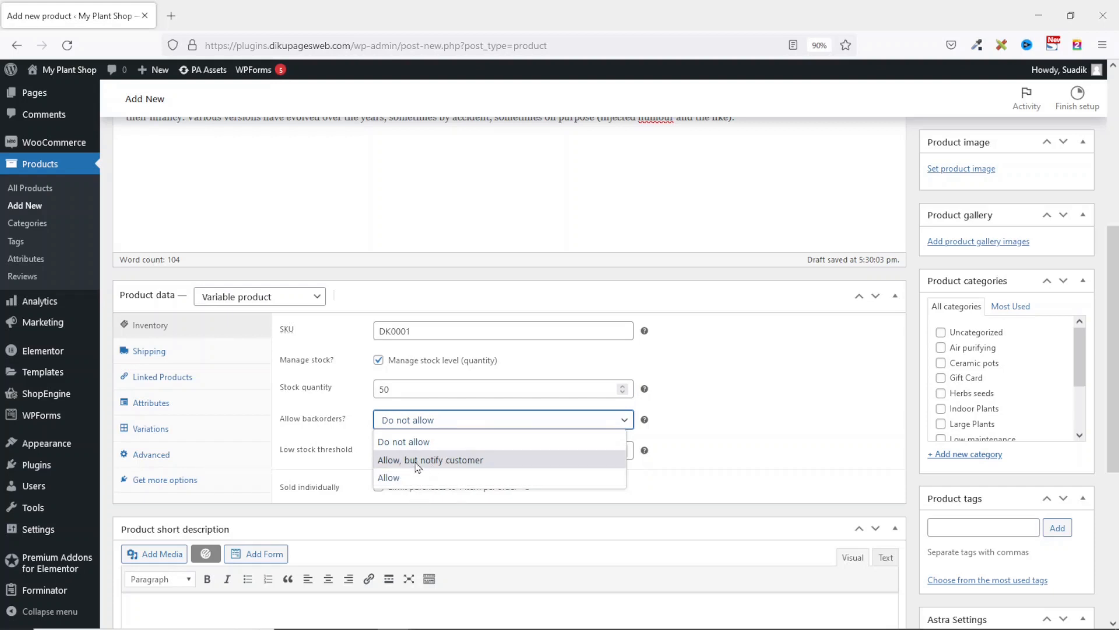
pyautogui.click(474, 460)
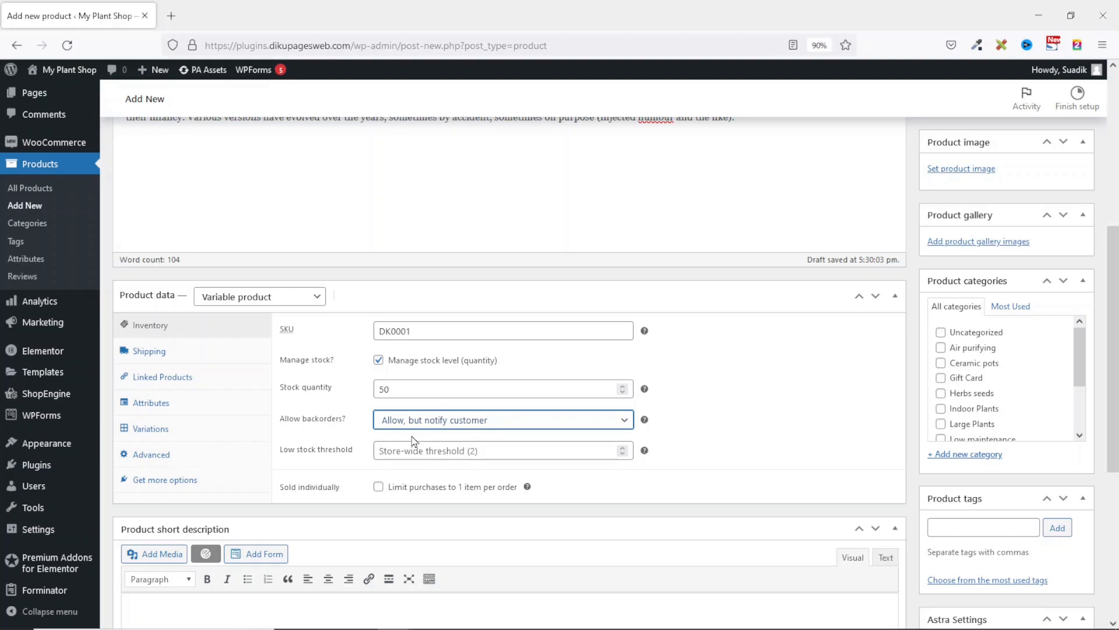
pyautogui.click(461, 420)
pyautogui.click(415, 478)
pyautogui.click(426, 423)
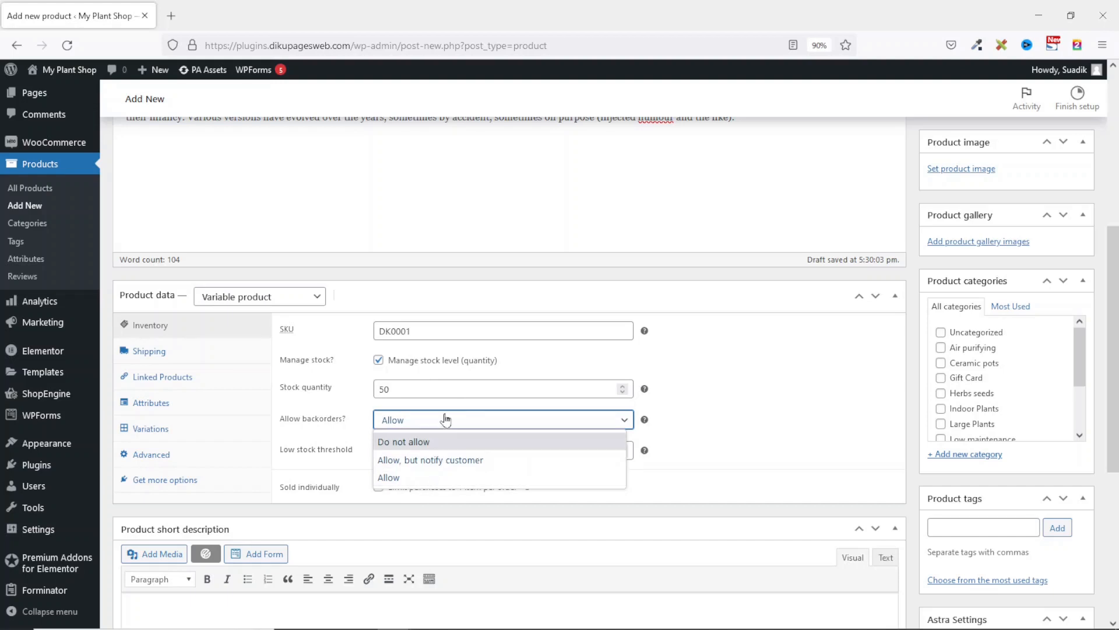
pyautogui.click(417, 446)
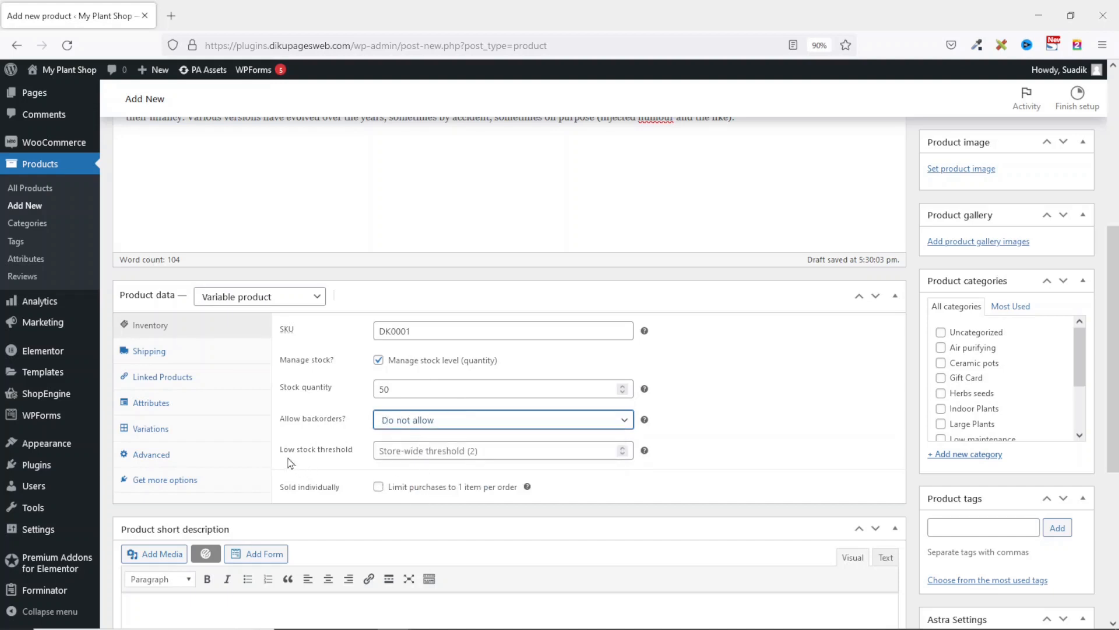
# Set the product's low stock threshold to 10.
pyautogui.click(411, 453)
pyautogui.write('10')
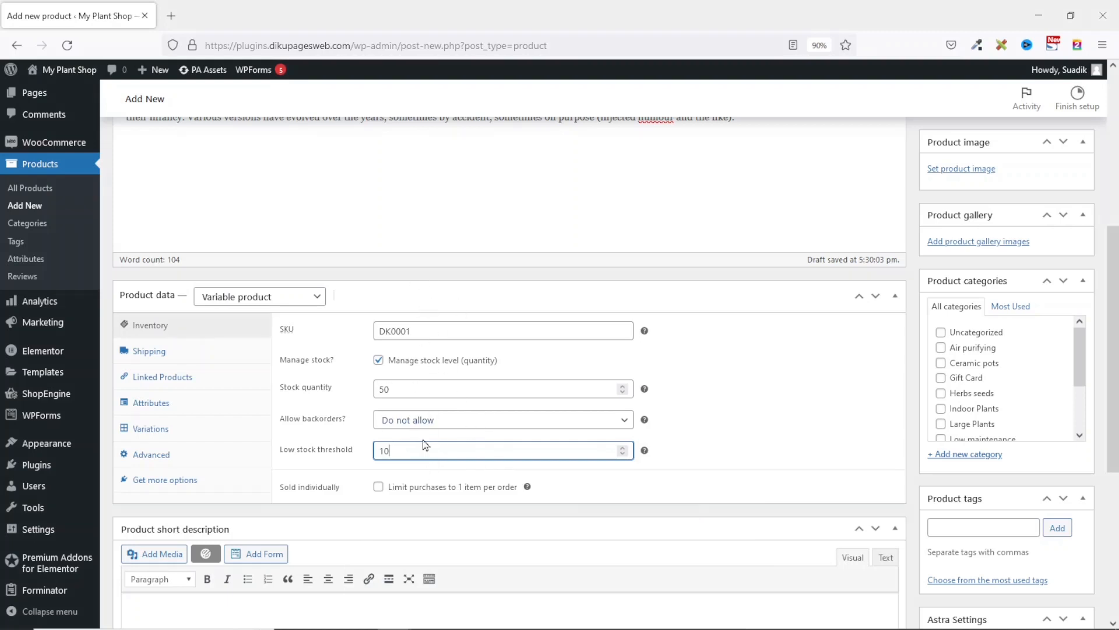
# Add a custom product attribute named Colour with the values White|Black|Red, mark it as used for variations, and save it.
pyautogui.click(155, 404)
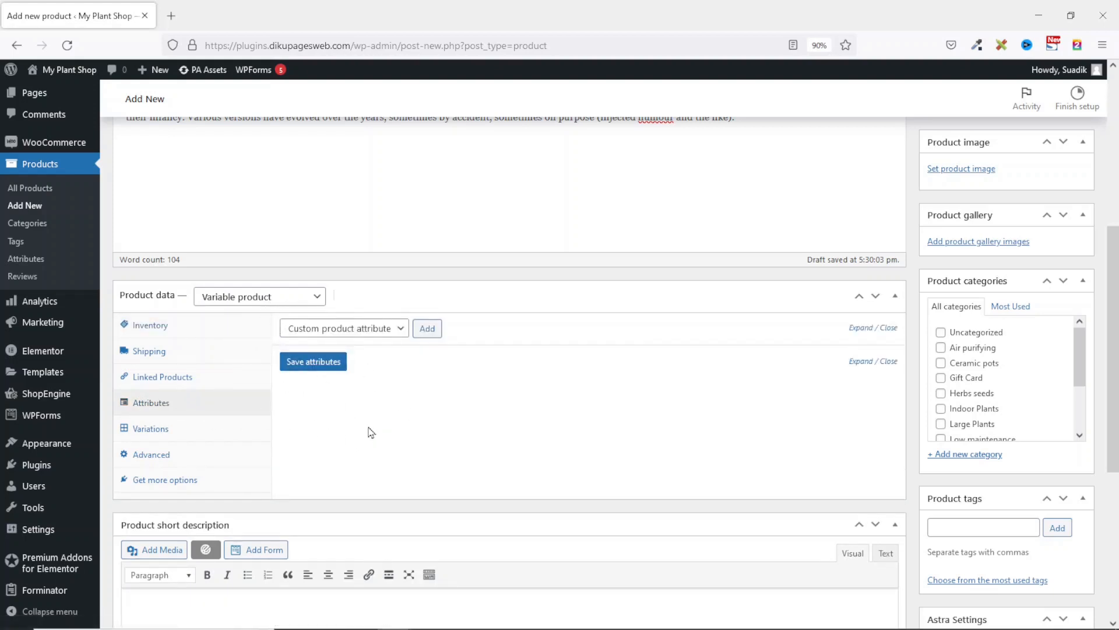
pyautogui.click(390, 330)
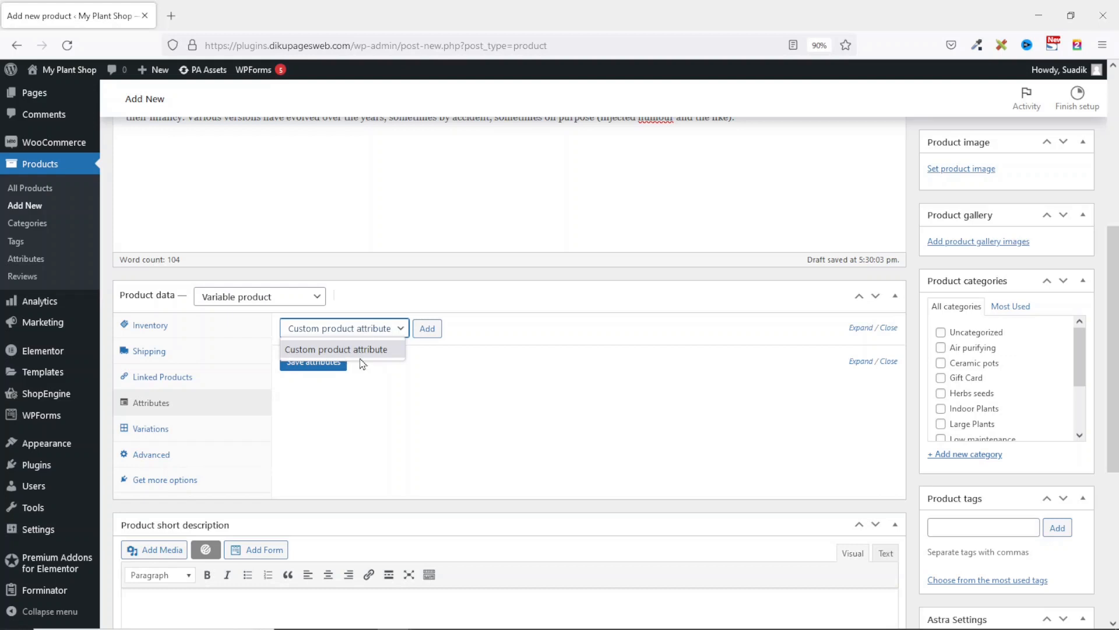
pyautogui.click(434, 423)
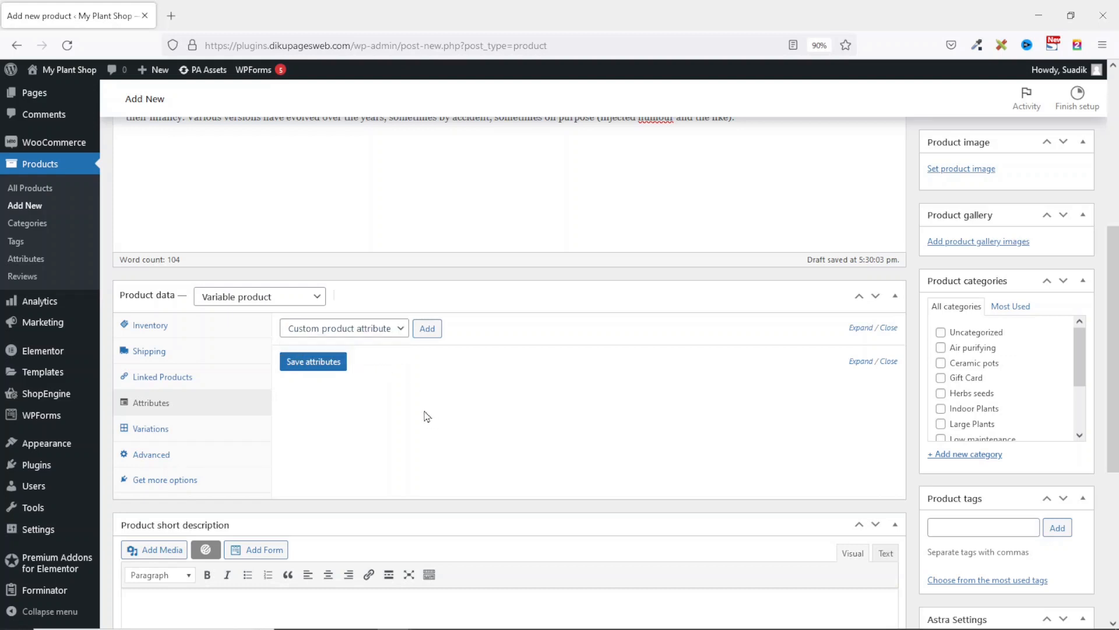
pyautogui.click(427, 330)
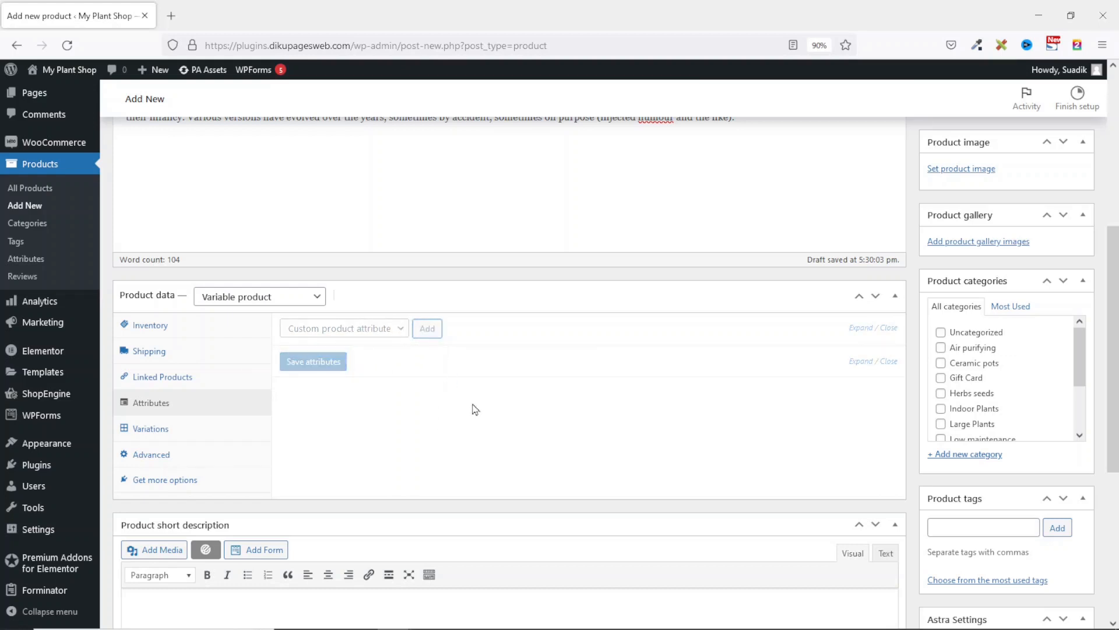
pyautogui.click(341, 408)
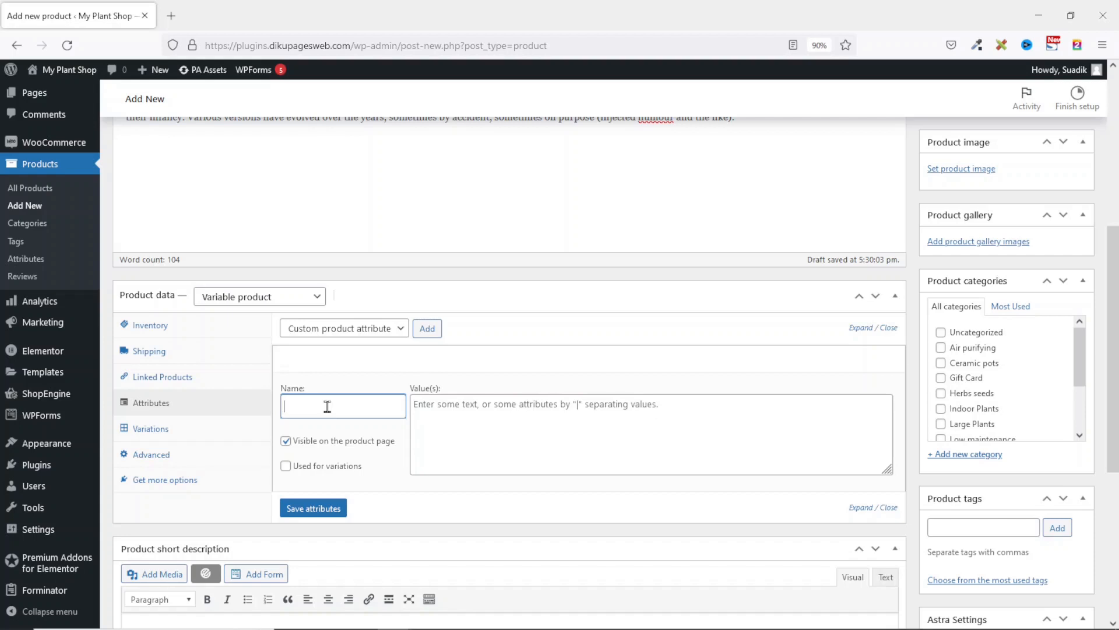
pyautogui.write('Colour')
pyautogui.click(445, 409)
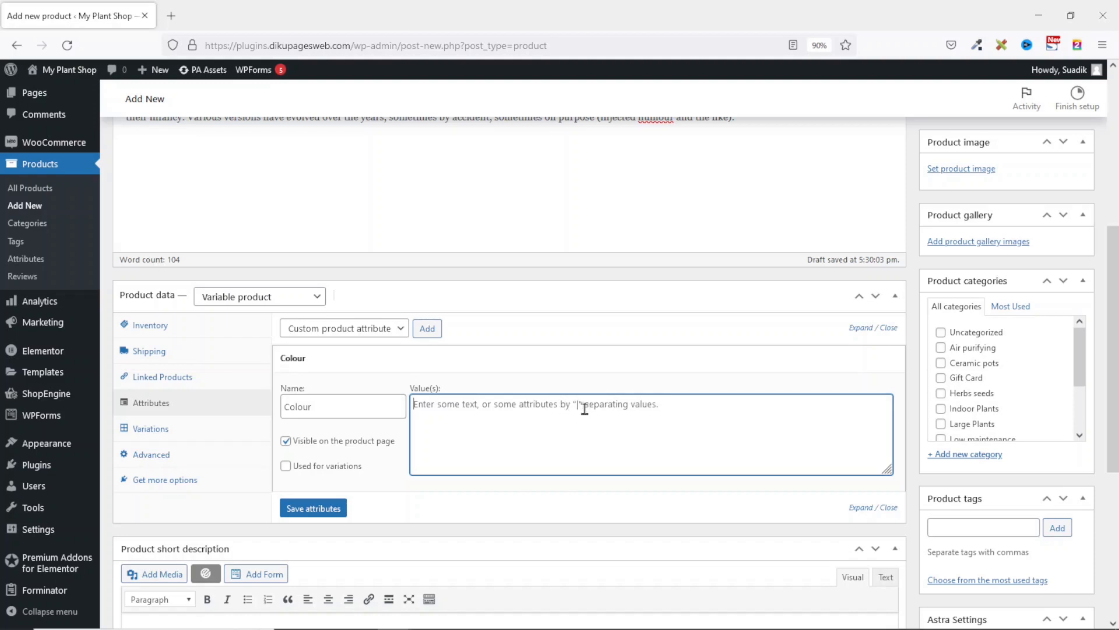
pyautogui.write('White|Black|Red')
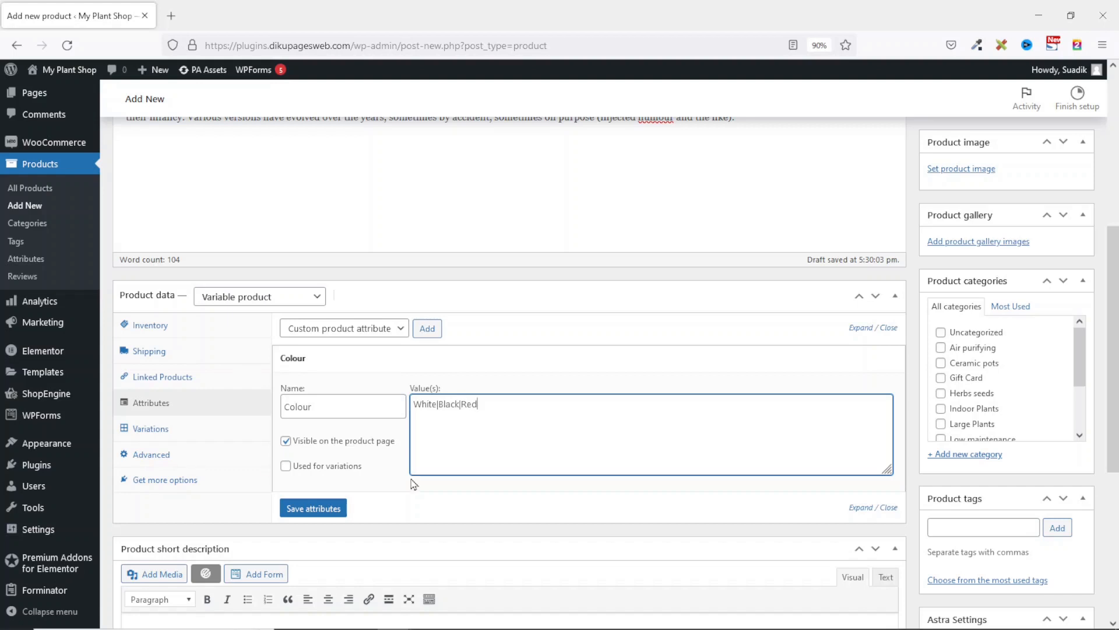
pyautogui.click(285, 470)
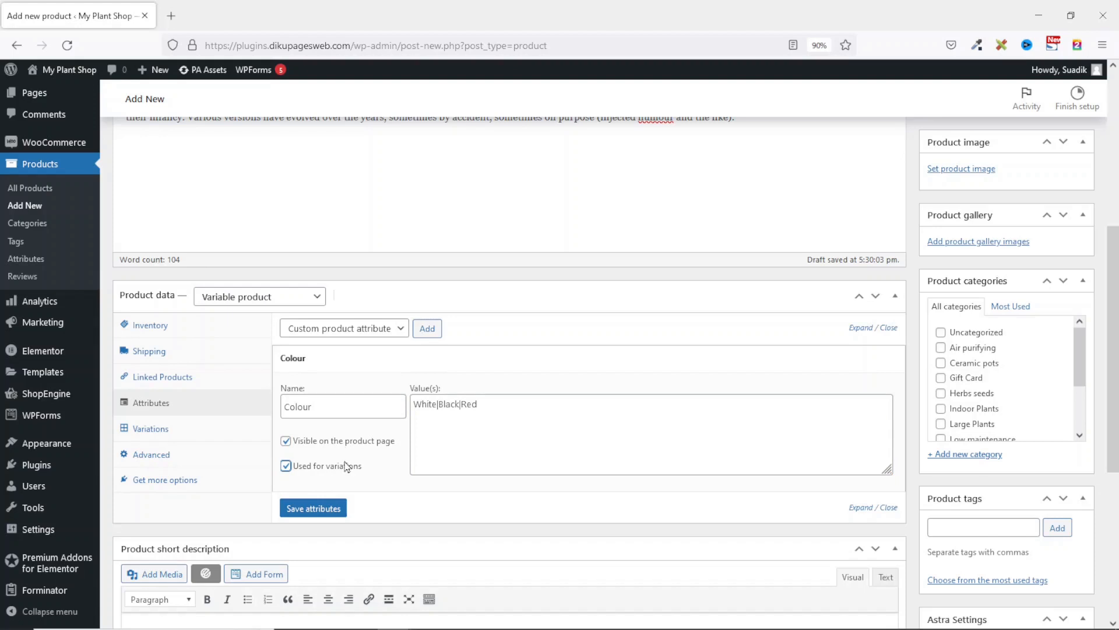
pyautogui.click(314, 509)
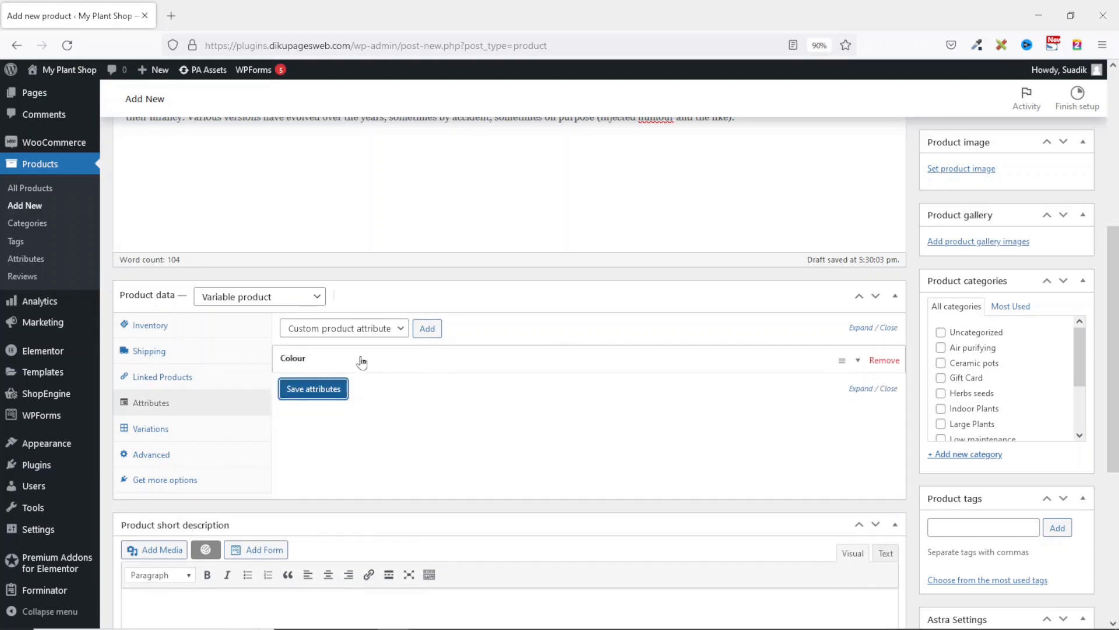
# Add a custom product attribute named Size with the values Small|Medium|Large, mark it as used for variations, and save it.
pyautogui.click(428, 329)
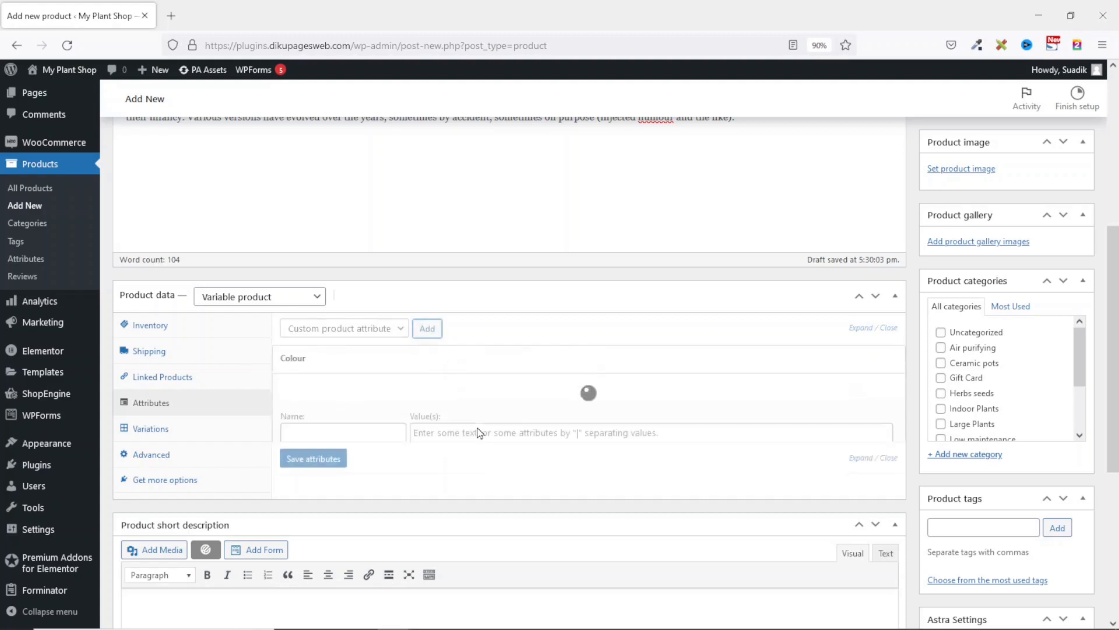
pyautogui.click(340, 433)
pyautogui.write('Size')
pyautogui.click(441, 445)
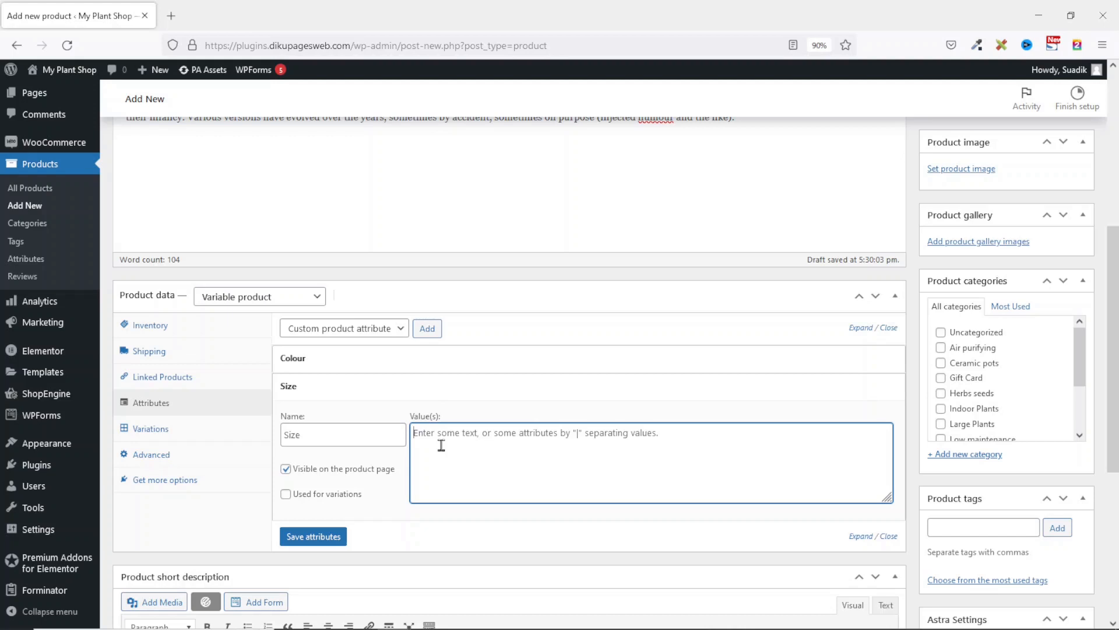
pyautogui.write('Small|Medium|Large')
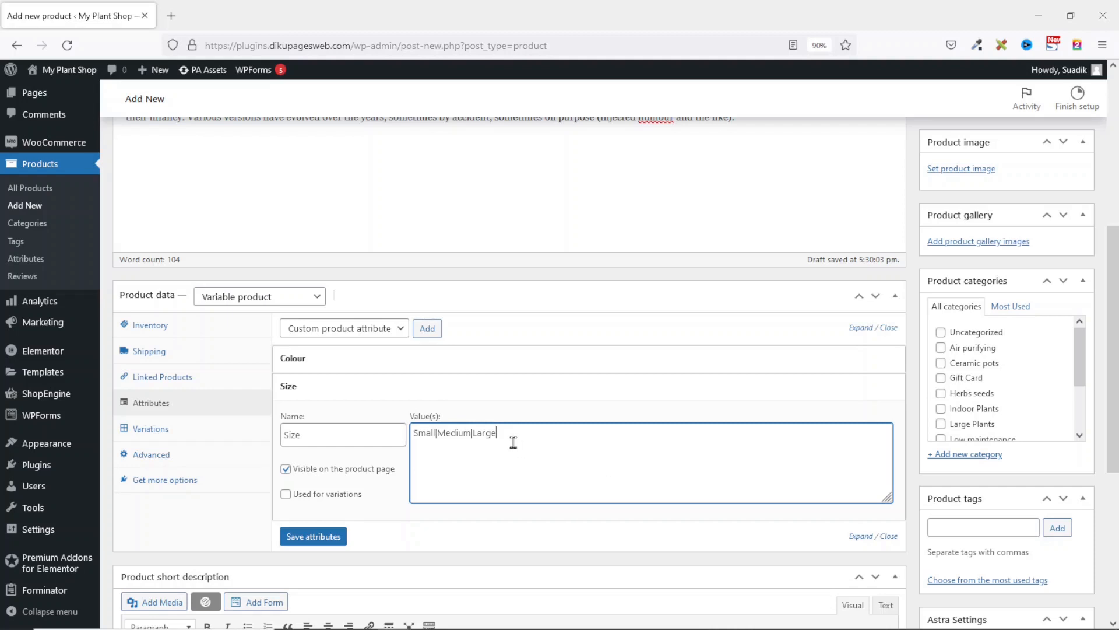
pyautogui.hotkey('ctrl', 'a')
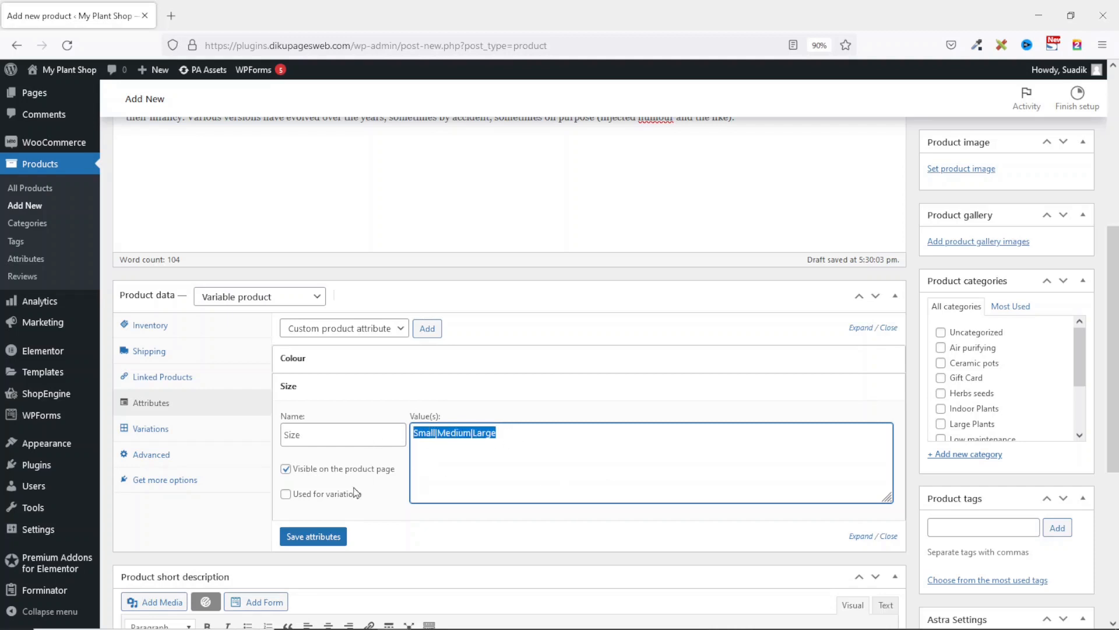
pyautogui.click(306, 498)
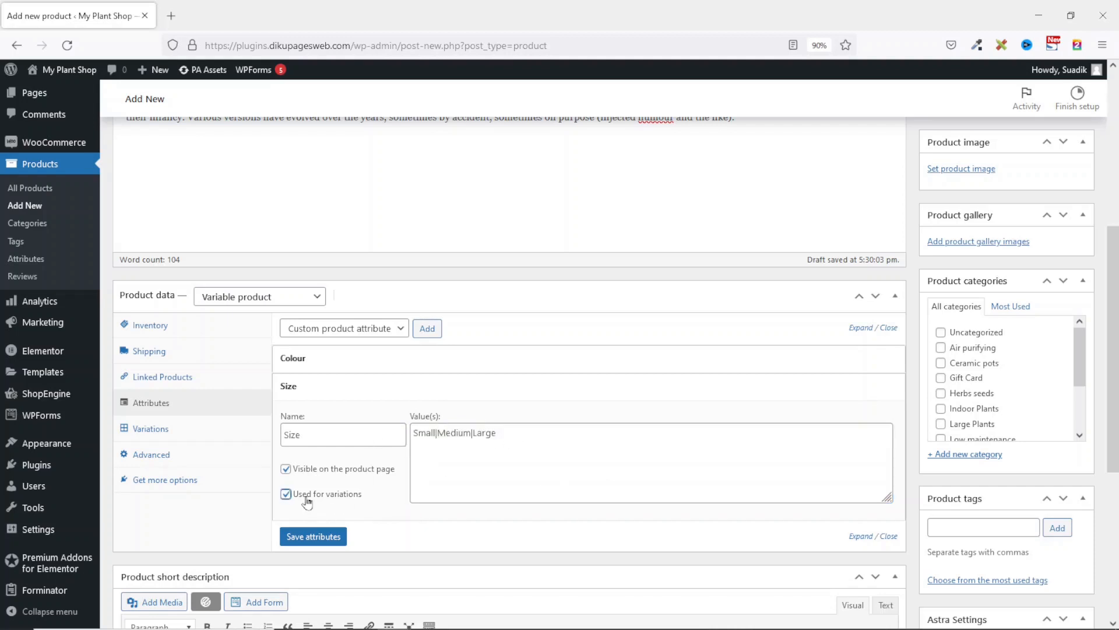
pyautogui.click(311, 539)
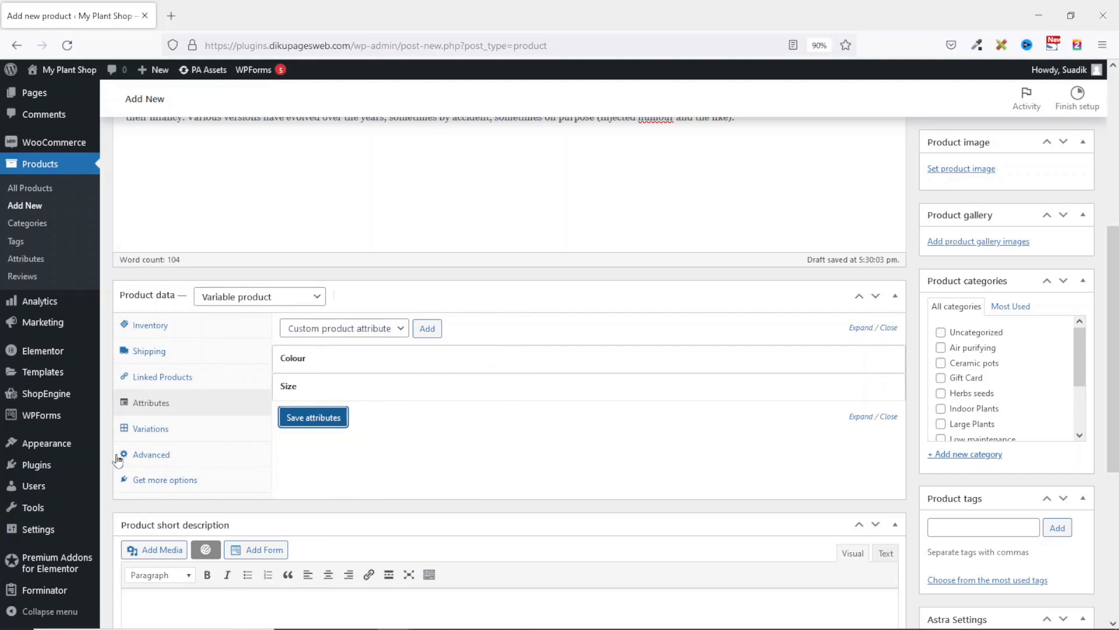
# Create product variations from all attributes, covering every combination of colour and size.
pyautogui.click(156, 435)
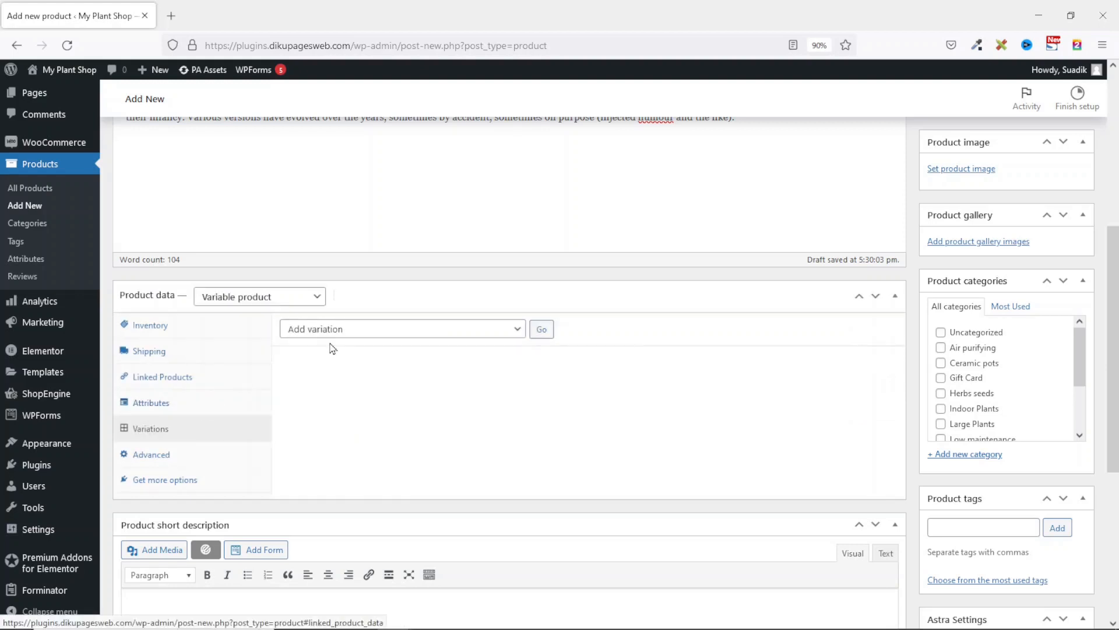
pyautogui.click(441, 342)
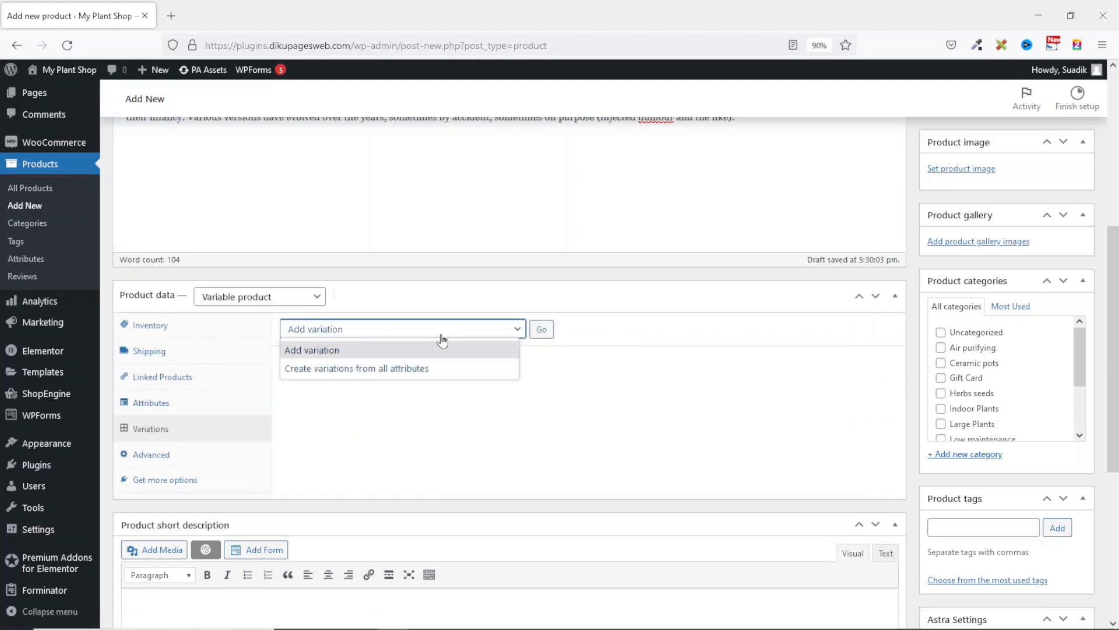
pyautogui.click(357, 369)
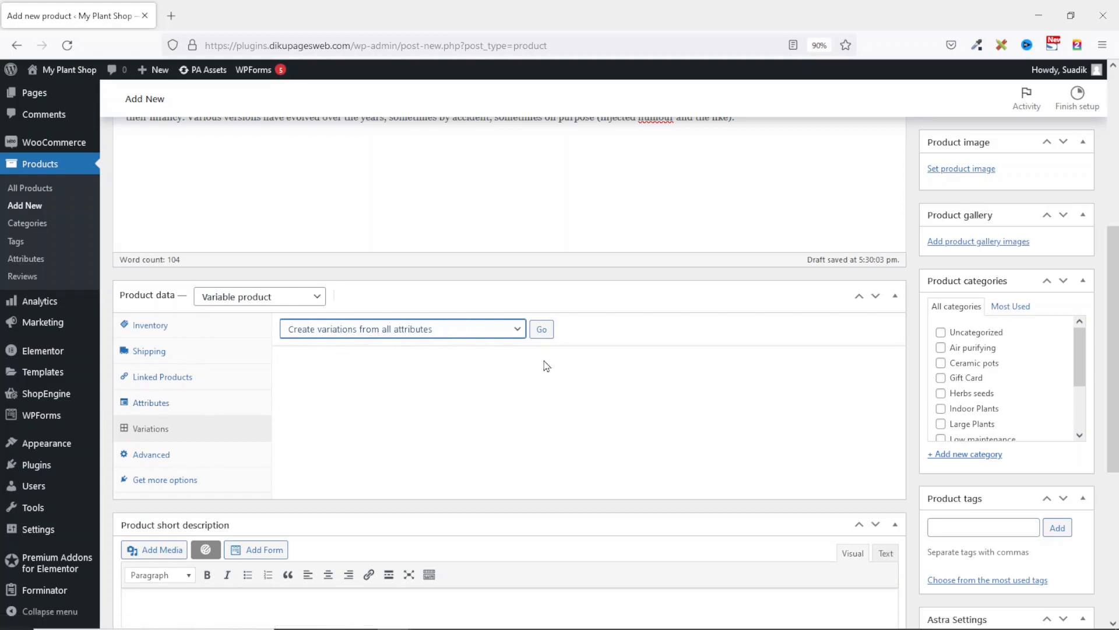
pyautogui.click(543, 330)
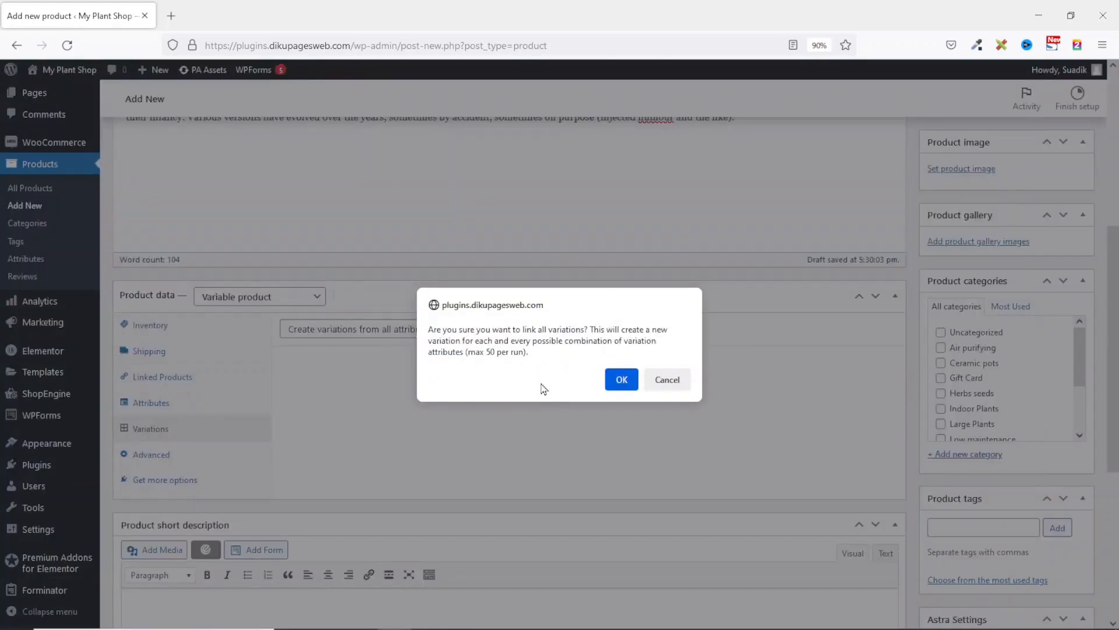
pyautogui.click(621, 379)
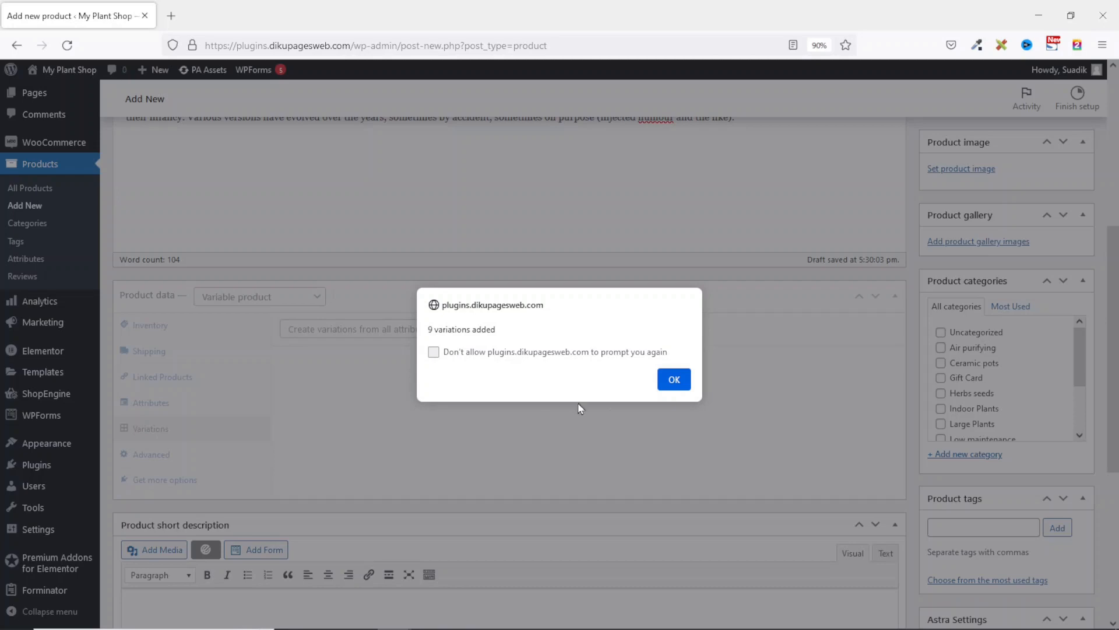
pyautogui.click(674, 380)
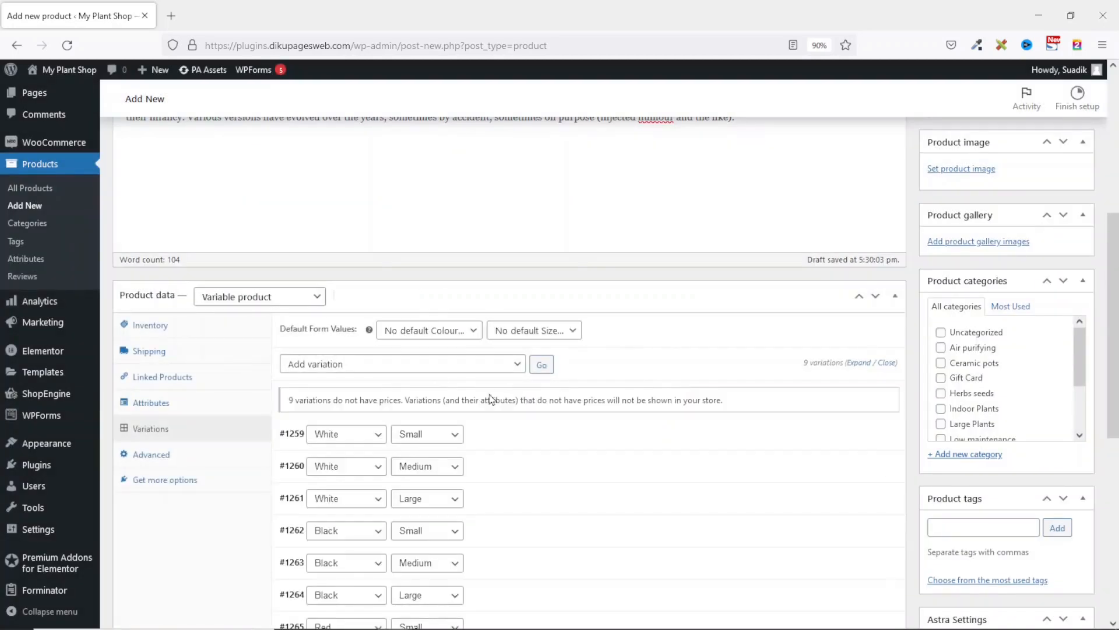
# Expand all the variations and set the regular price of the White, Small variation to 25.
pyautogui.scroll(-3, 448, 391)
pyautogui.scroll(1, 449, 394)
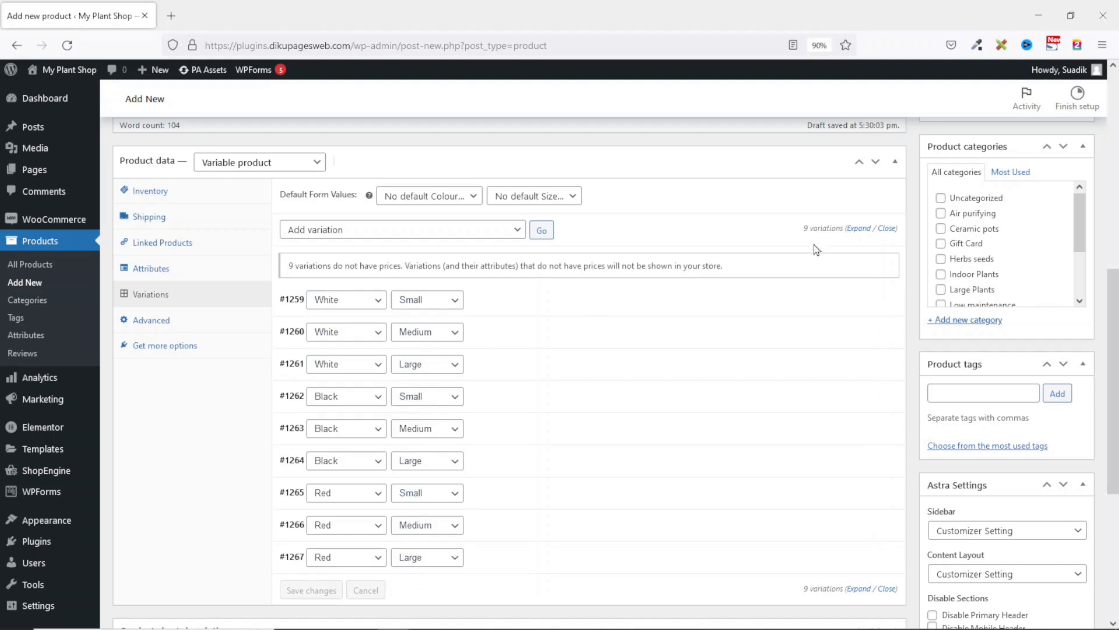
pyautogui.click(859, 229)
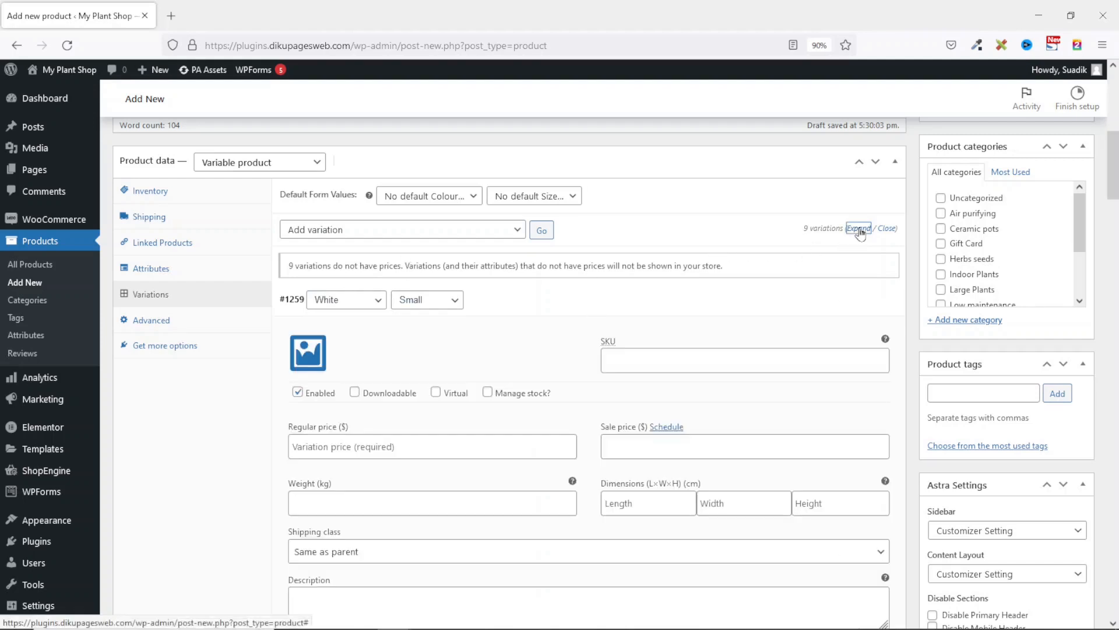
pyautogui.scroll(-1, 491, 320)
pyautogui.scroll(-6, 492, 320)
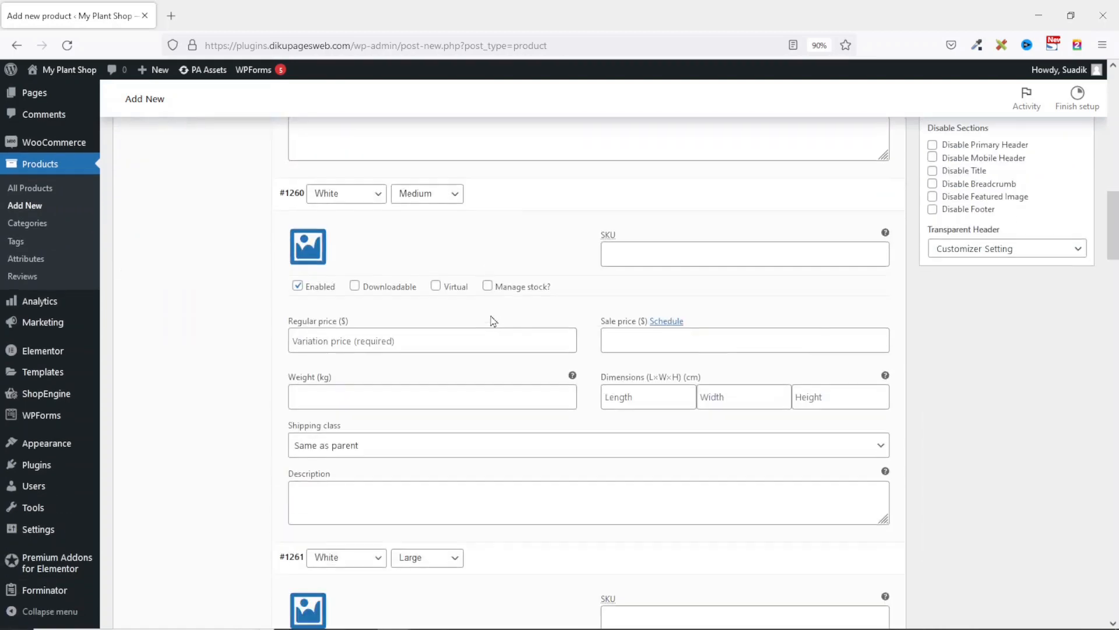
pyautogui.scroll(7, 493, 318)
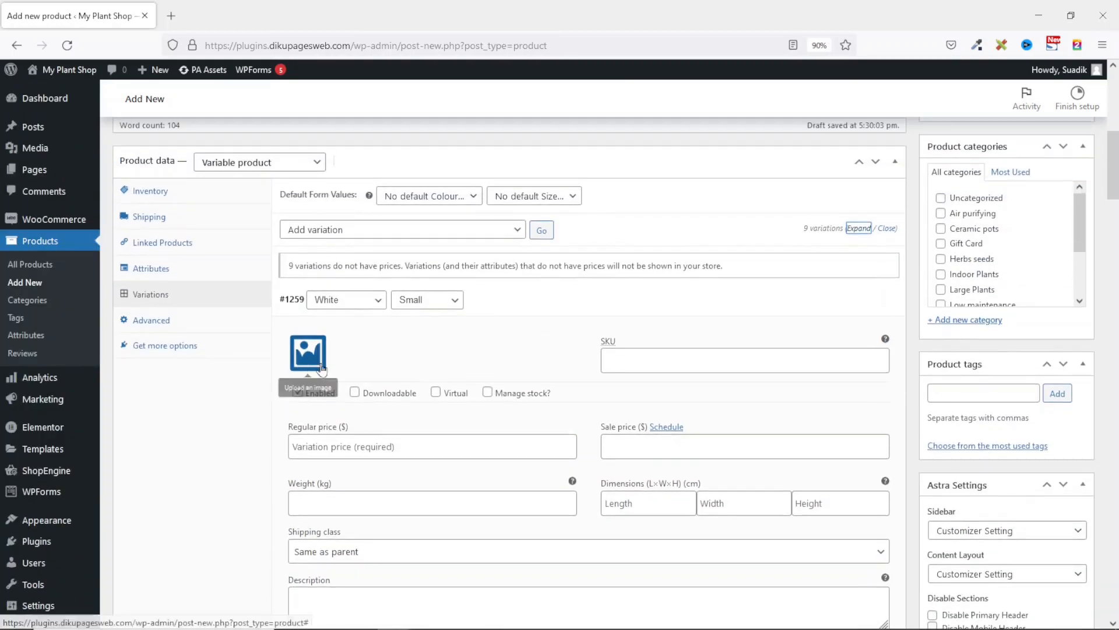
pyautogui.click(624, 360)
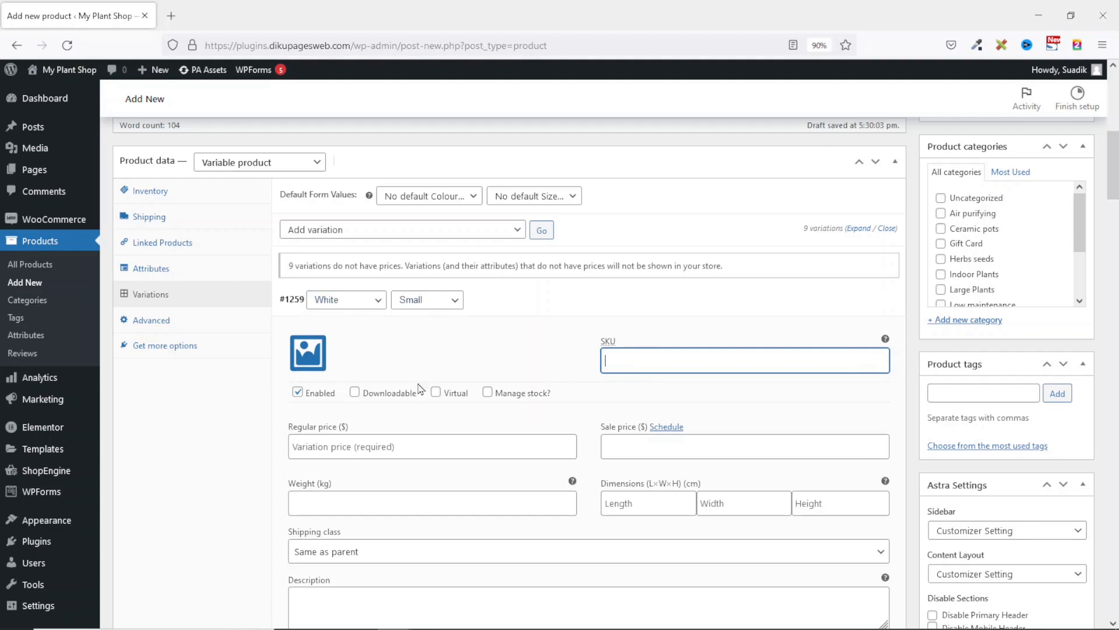
pyautogui.click(338, 450)
pyautogui.write('25')
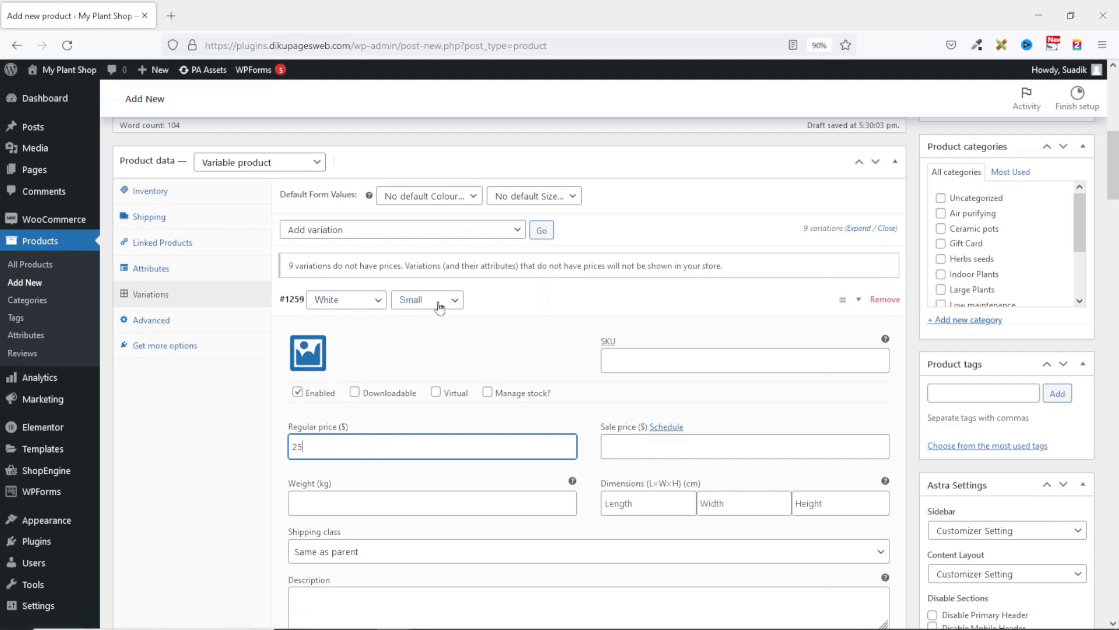
# Upload the White shirt picture from the variable product folder and set it as the White, Small variation's image.
pyautogui.click(311, 357)
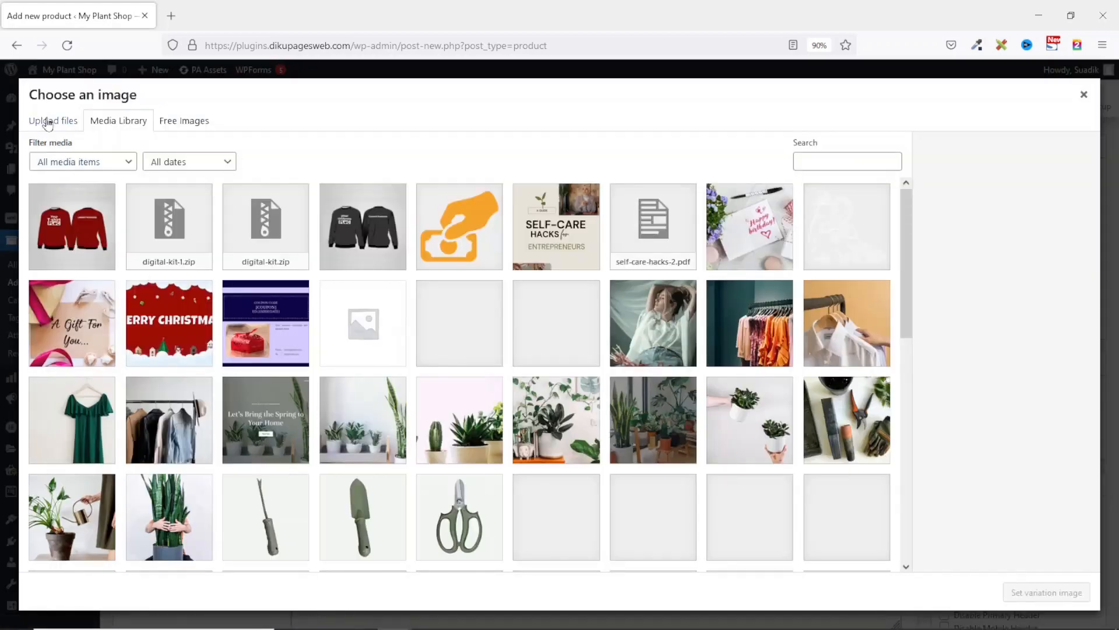
pyautogui.click(48, 122)
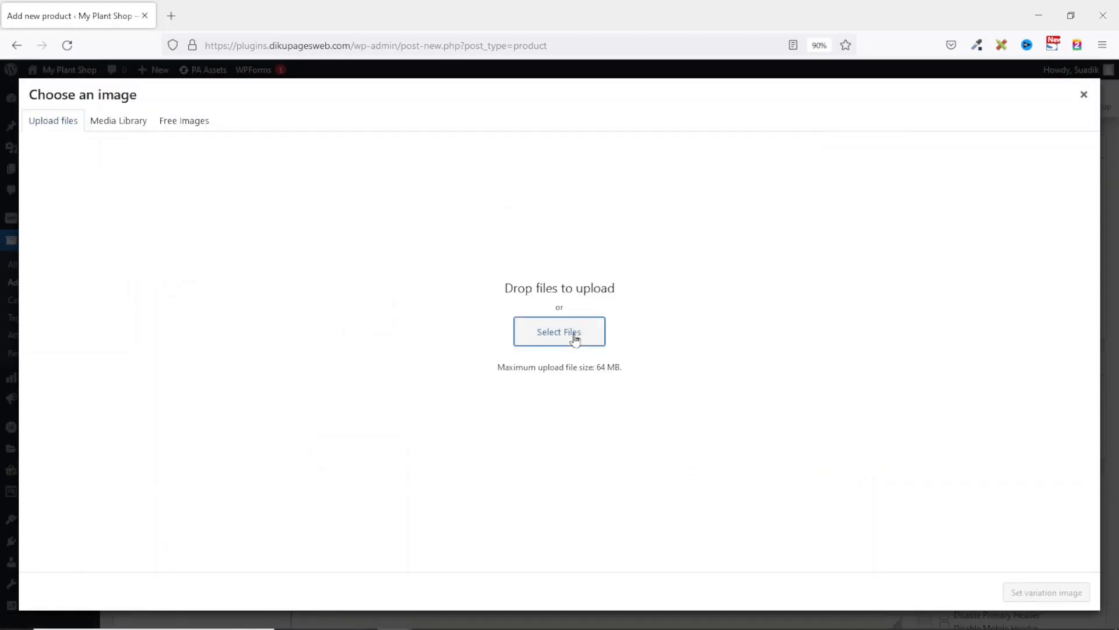
pyautogui.click(575, 339)
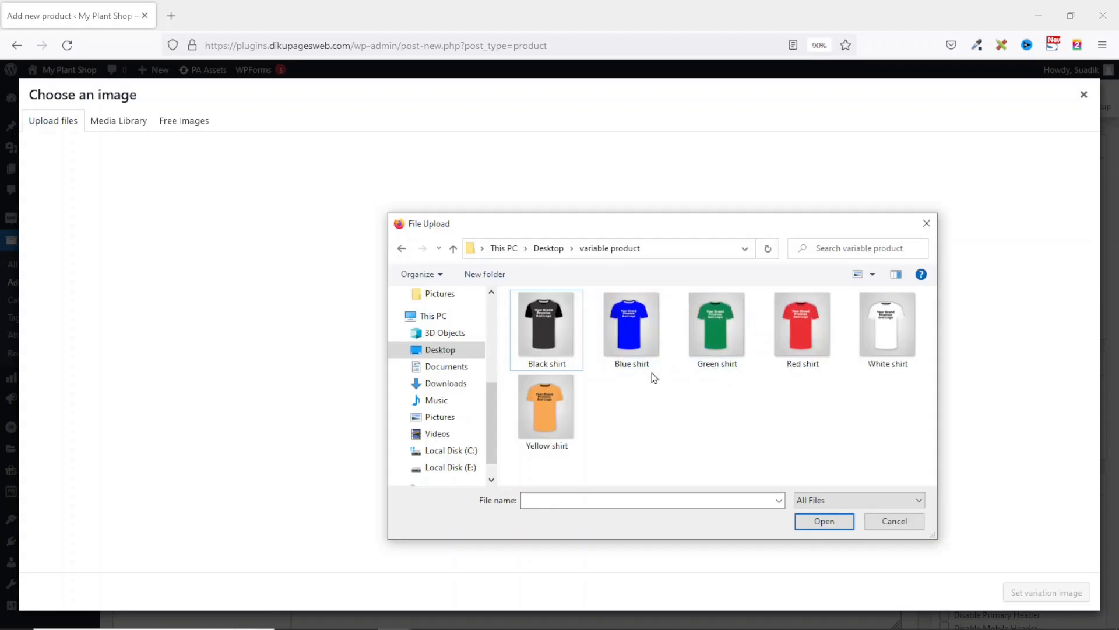
pyautogui.click(889, 324)
pyautogui.click(822, 522)
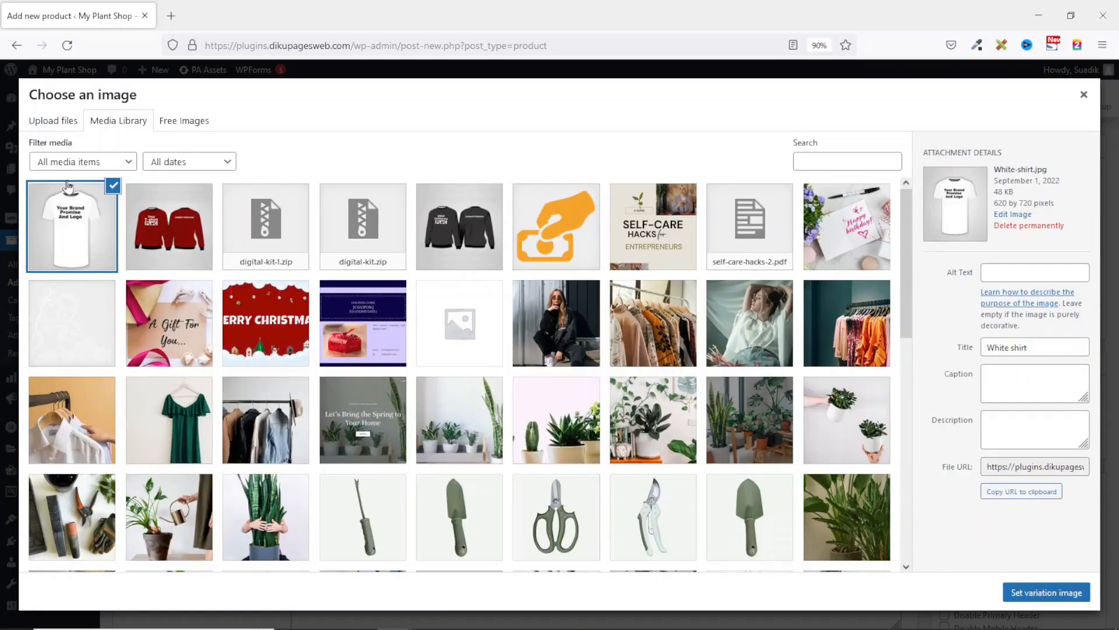
pyautogui.click(1044, 595)
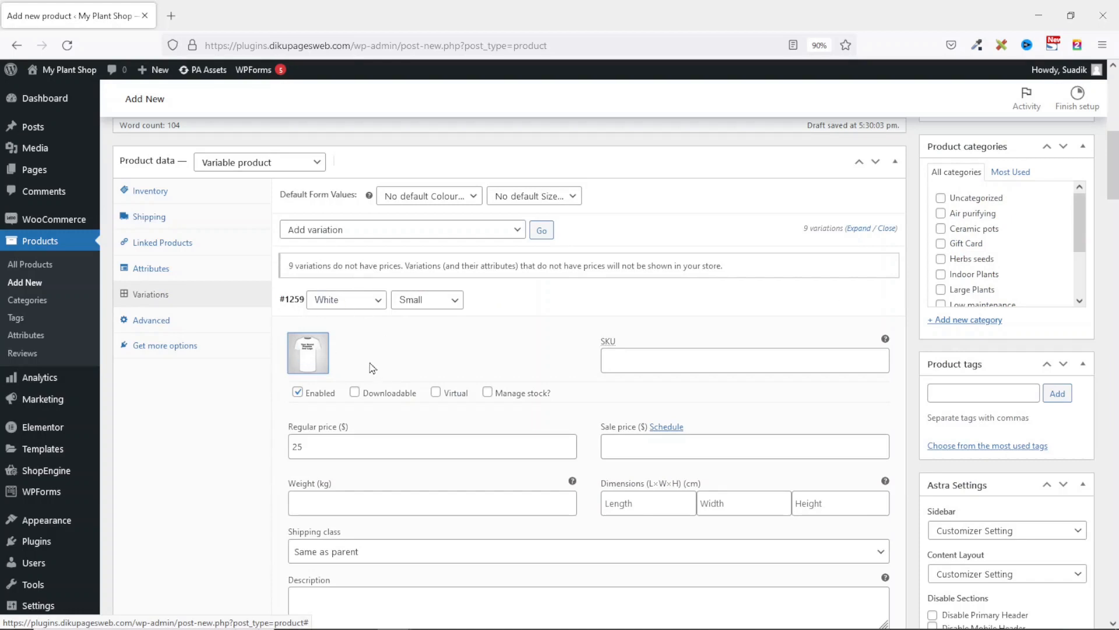
# Give the White, Medium variation the existing White shirt image and a regular price of 30.
pyautogui.scroll(-3, 369, 395)
pyautogui.scroll(-1, 369, 395)
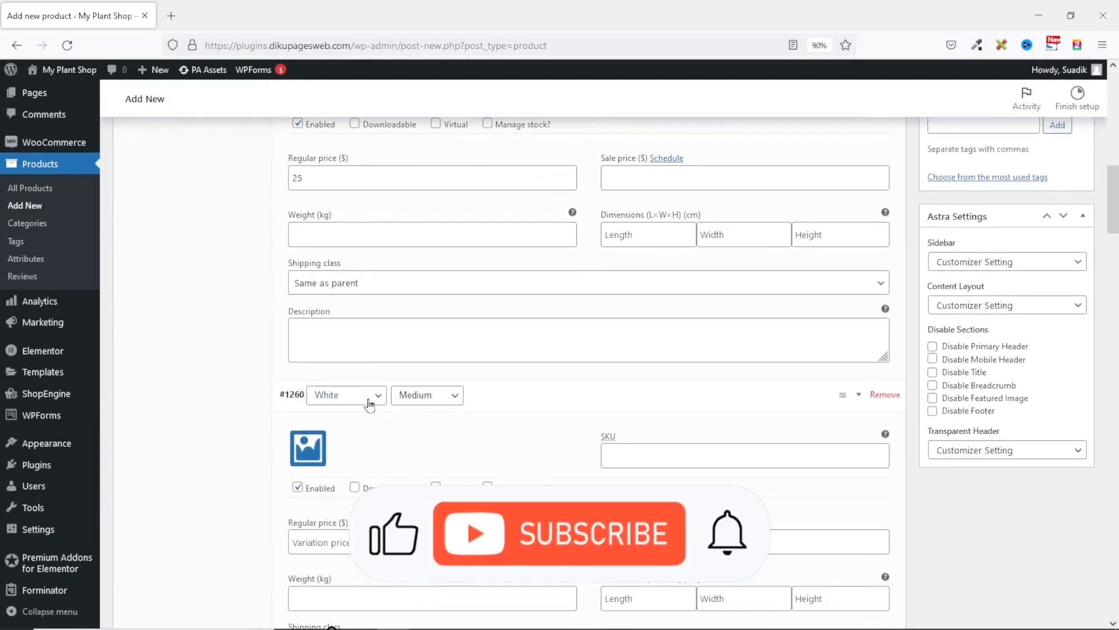
pyautogui.scroll(-2, 483, 420)
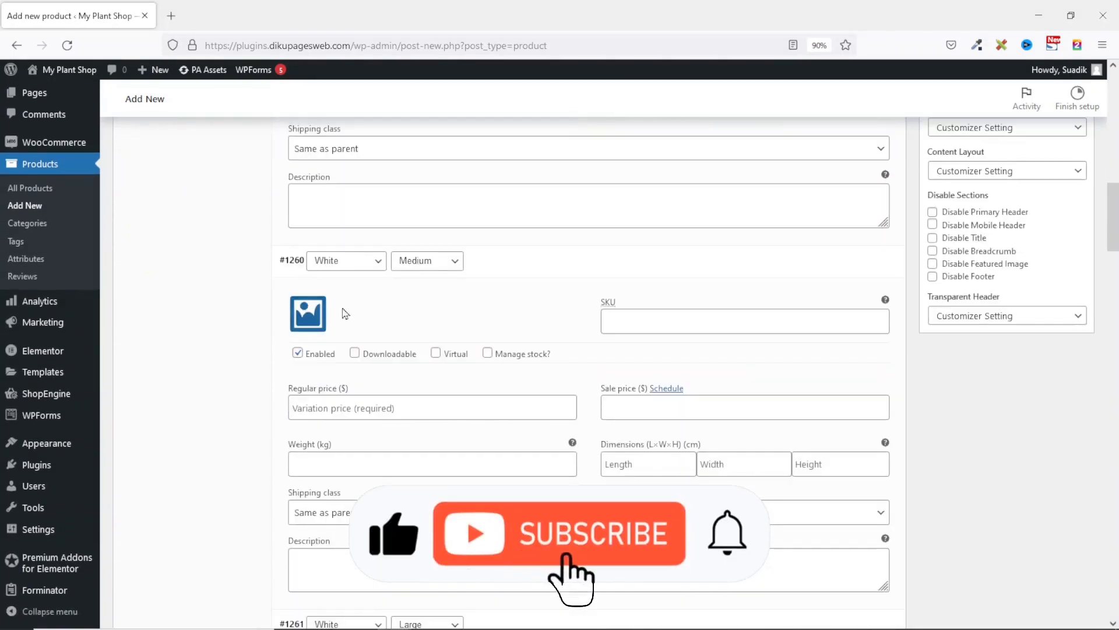
pyautogui.click(310, 317)
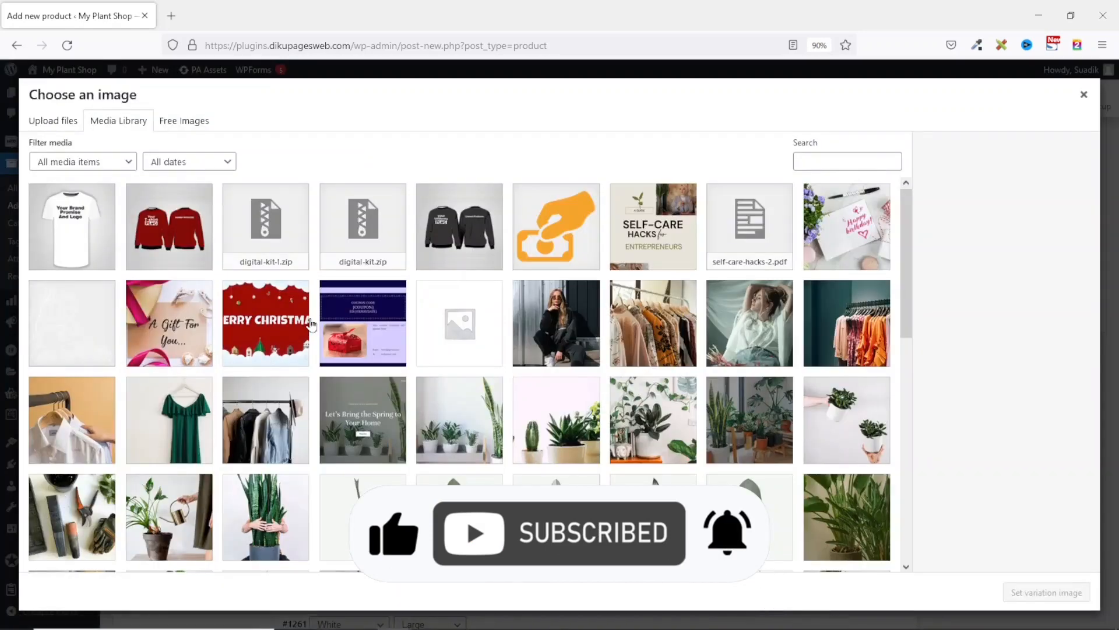
pyautogui.click(57, 203)
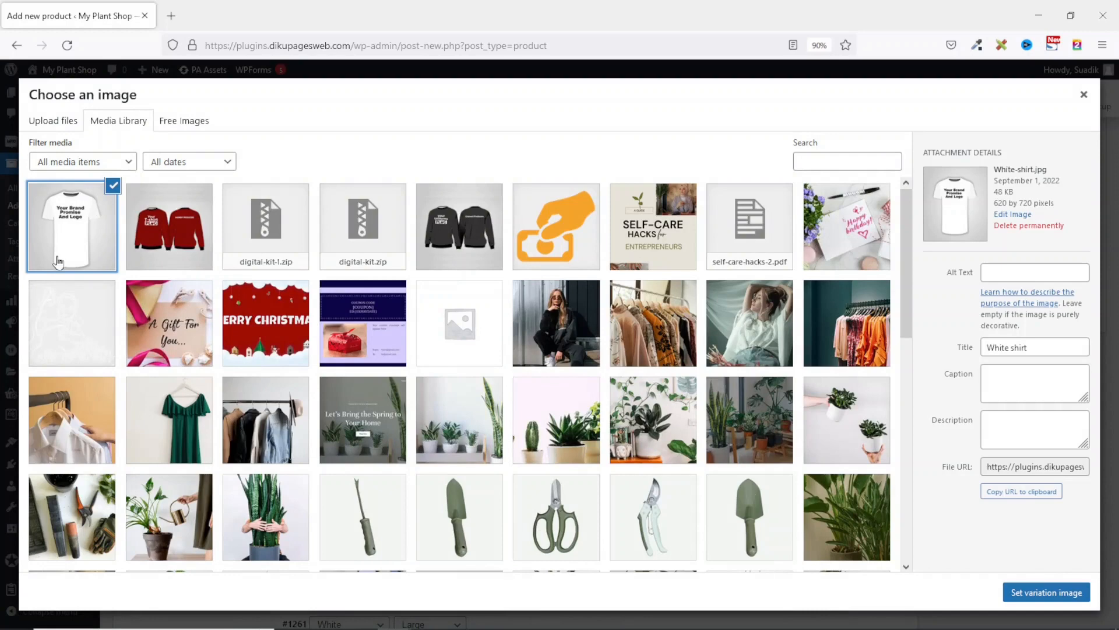
pyautogui.click(1041, 596)
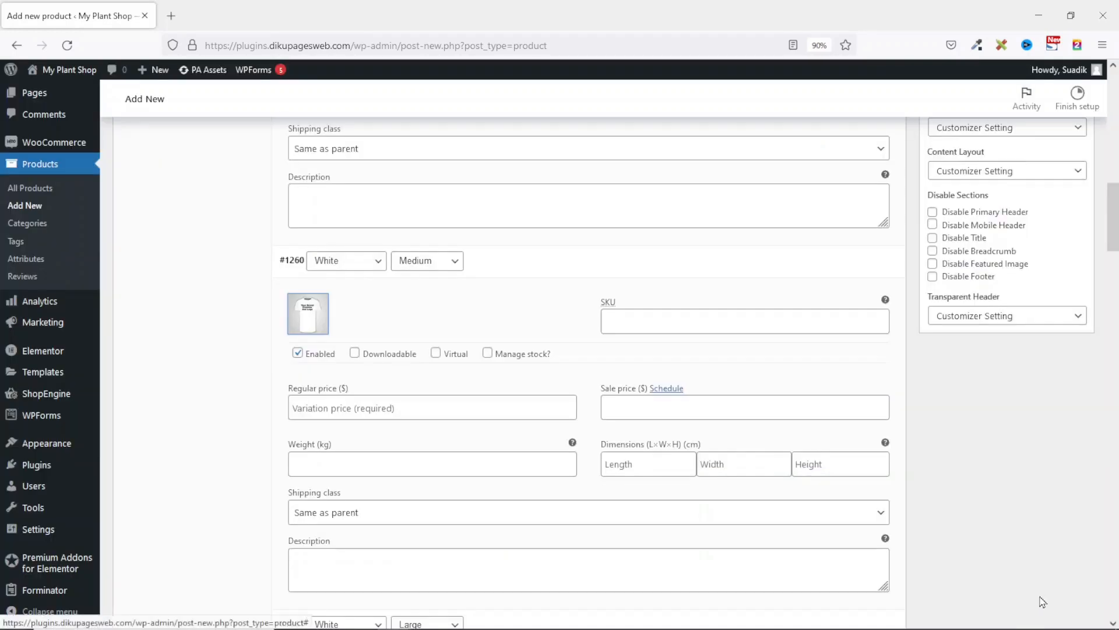
pyautogui.click(358, 412)
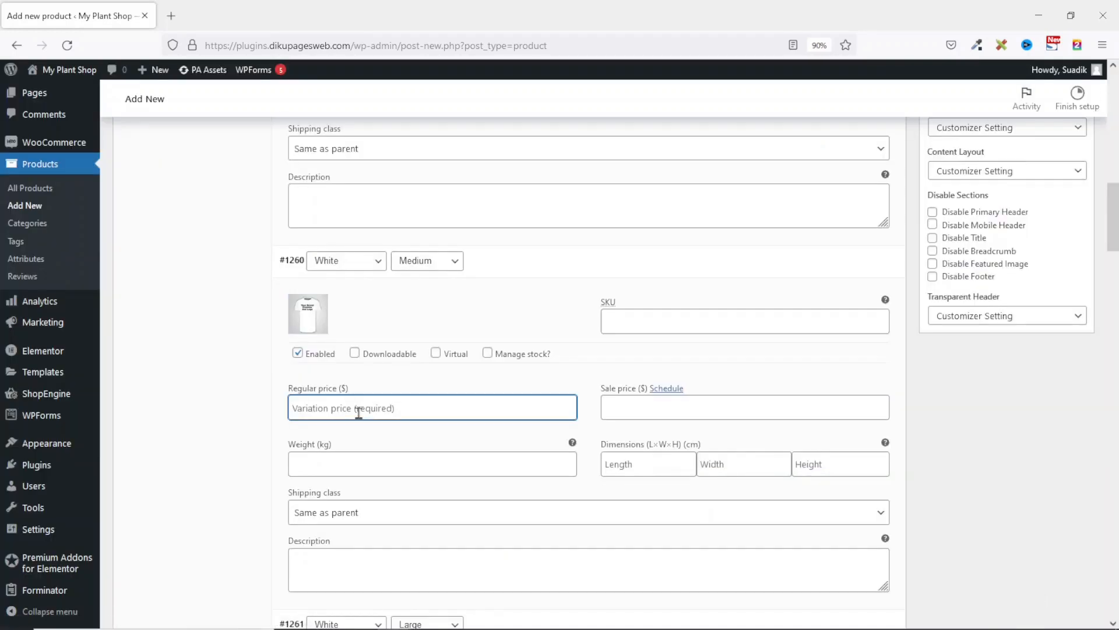
pyautogui.write('3')
pyautogui.scroll(3, 425, 367)
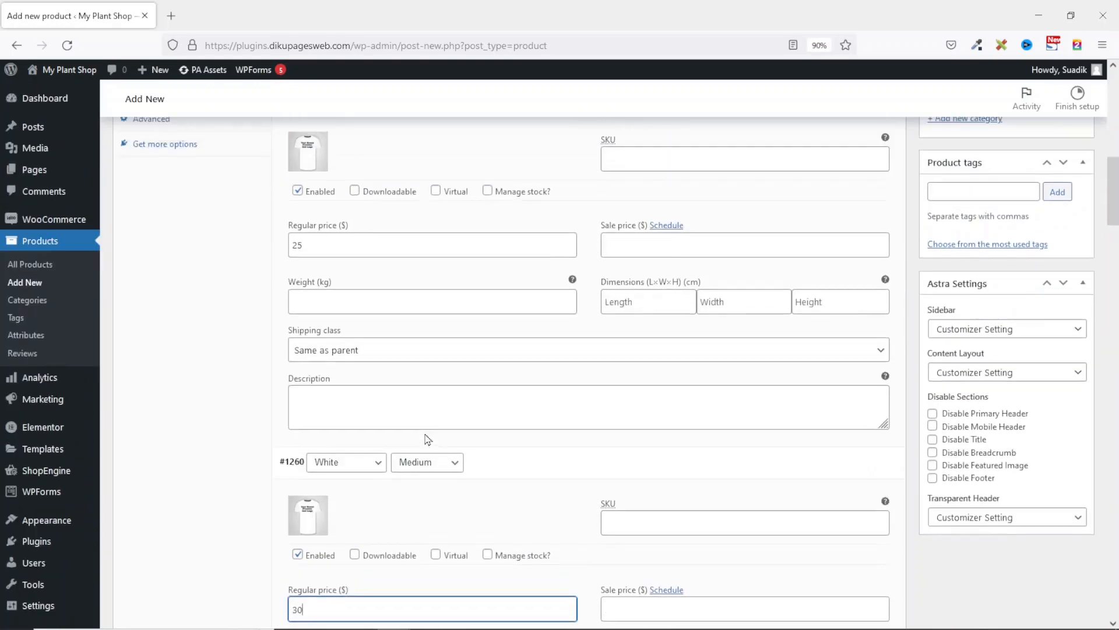
pyautogui.scroll(-2, 418, 380)
pyautogui.scroll(3, 410, 348)
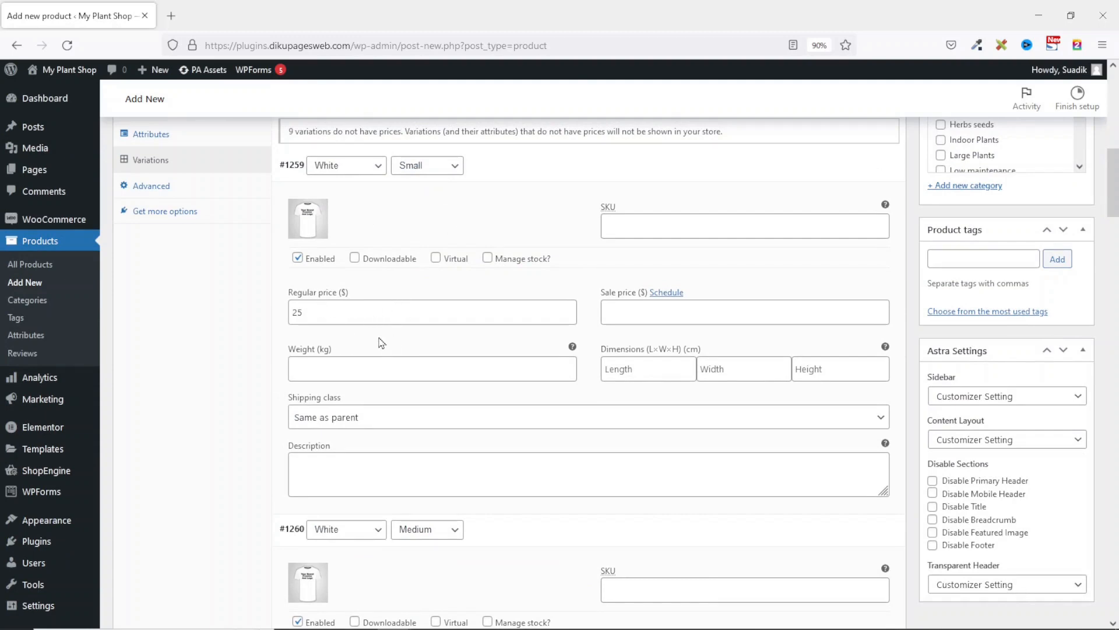
pyautogui.scroll(-3, 381, 344)
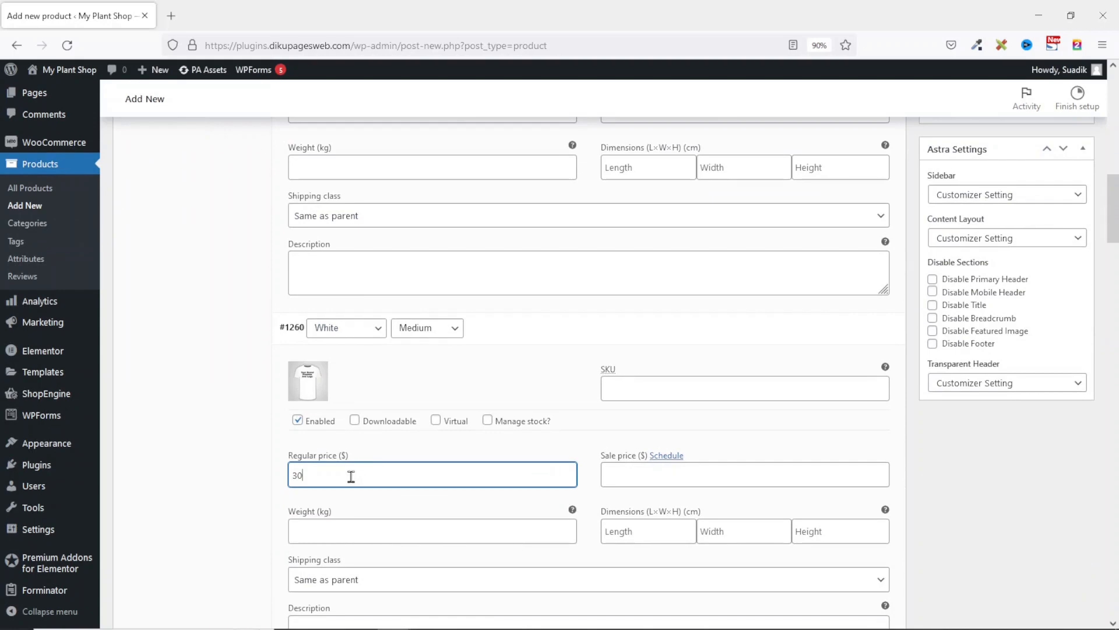
# Give the White, Large variation the existing White shirt image and a regular price of 45.
pyautogui.scroll(-5, 352, 476)
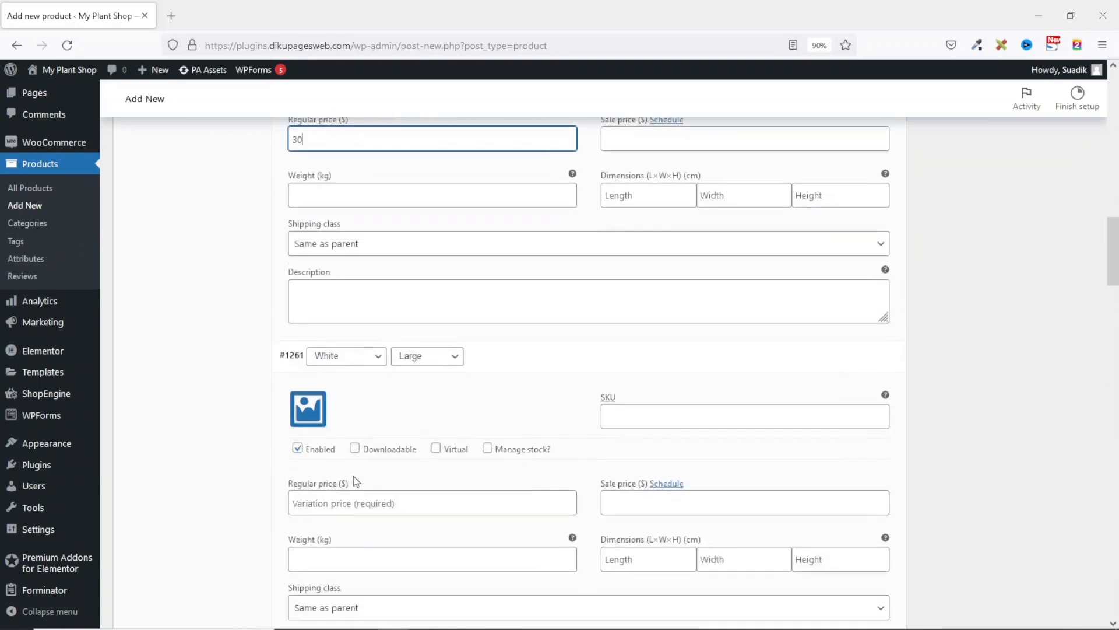
pyautogui.click(308, 408)
pyautogui.click(97, 265)
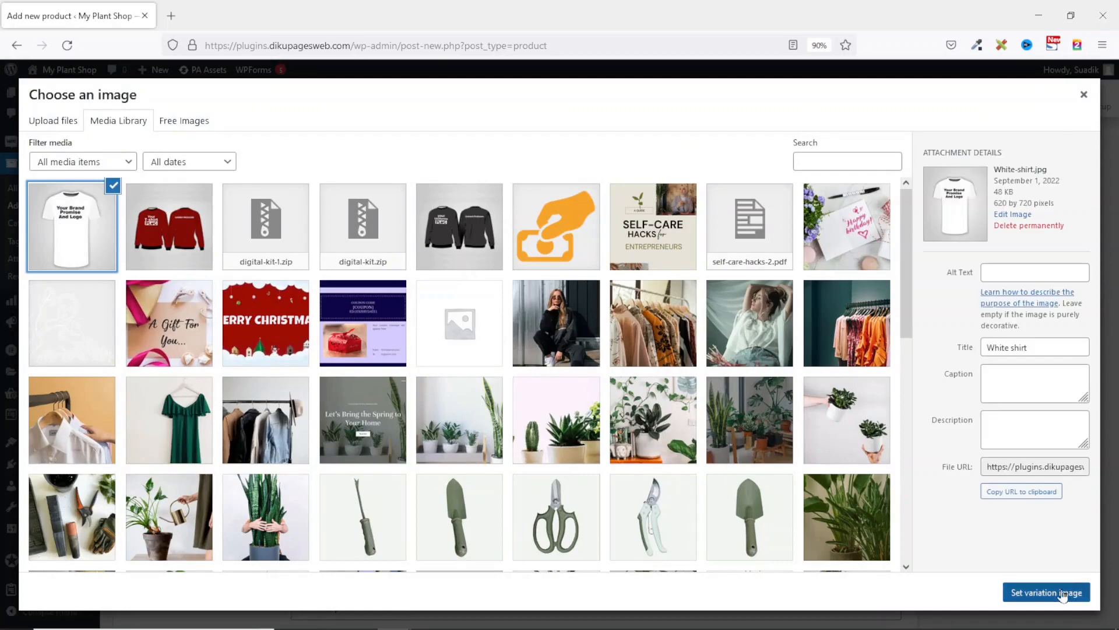
pyautogui.click(1049, 592)
pyautogui.click(414, 504)
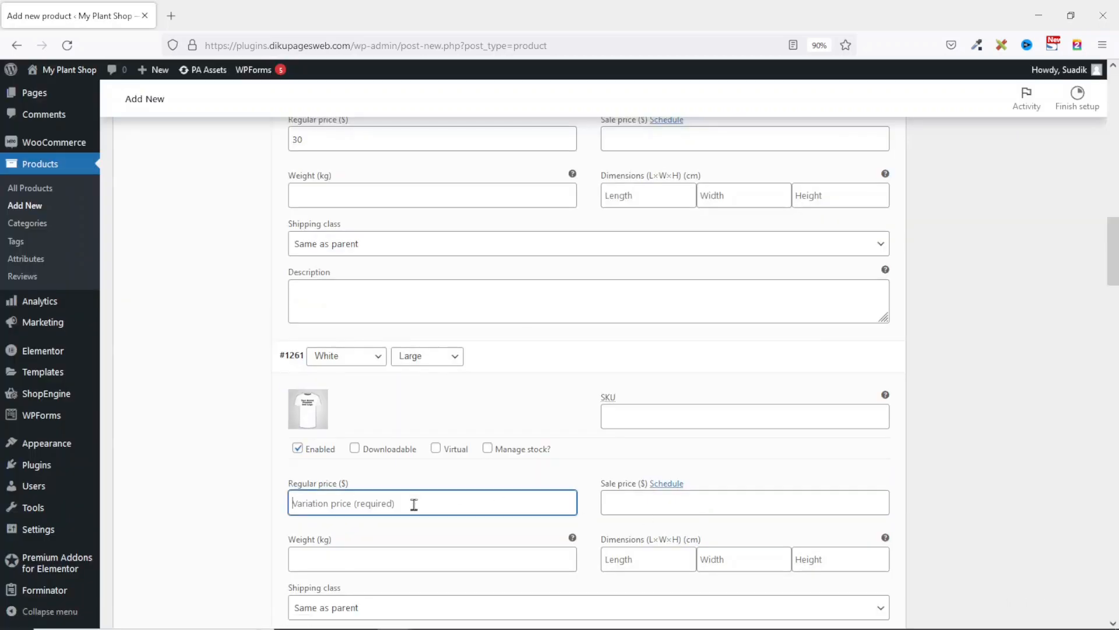
pyautogui.write('45')
# From the Black, Small variation's image chooser, upload the Black, Blue, Green, Red and Yellow shirt pictures from the variable product folder.
pyautogui.scroll(-8, 418, 505)
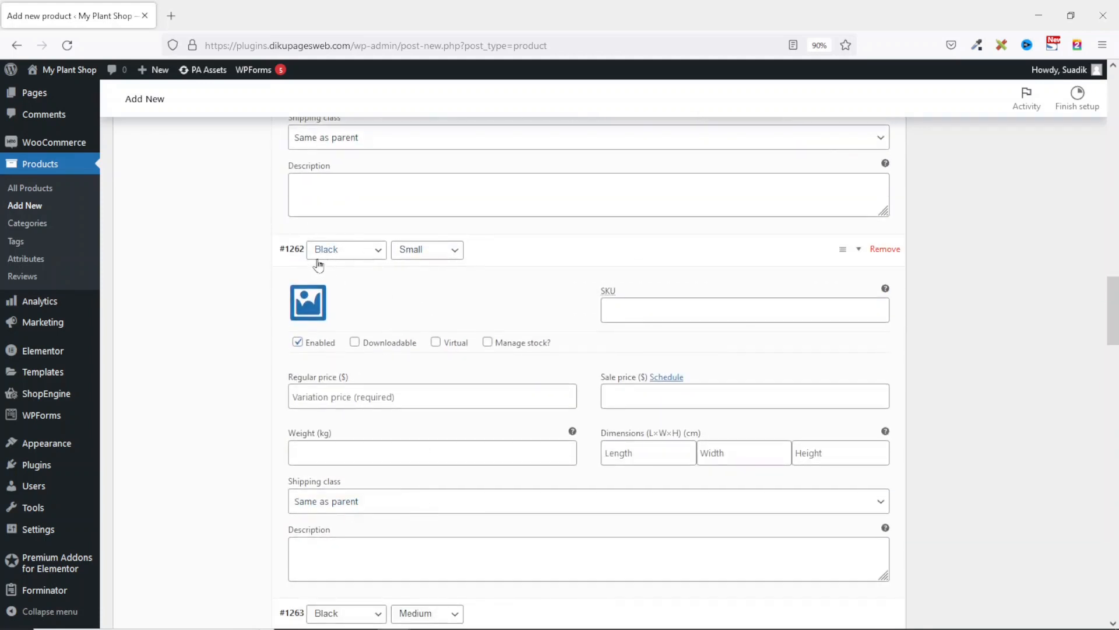
pyautogui.click(311, 303)
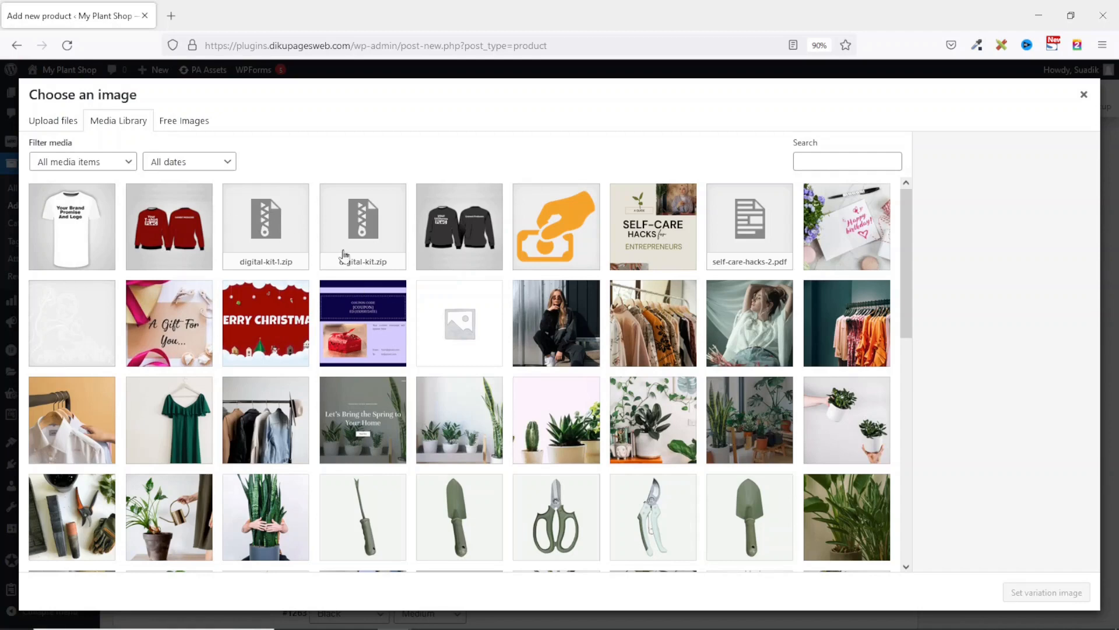
pyautogui.click(361, 628)
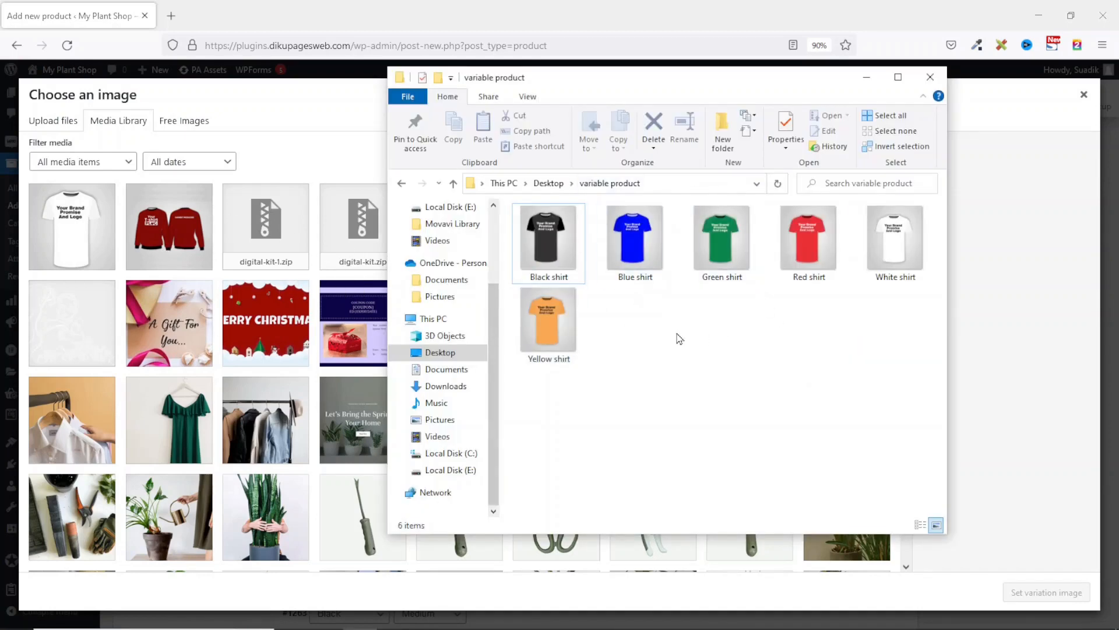
pyautogui.hotkey('ctrl', 'a')
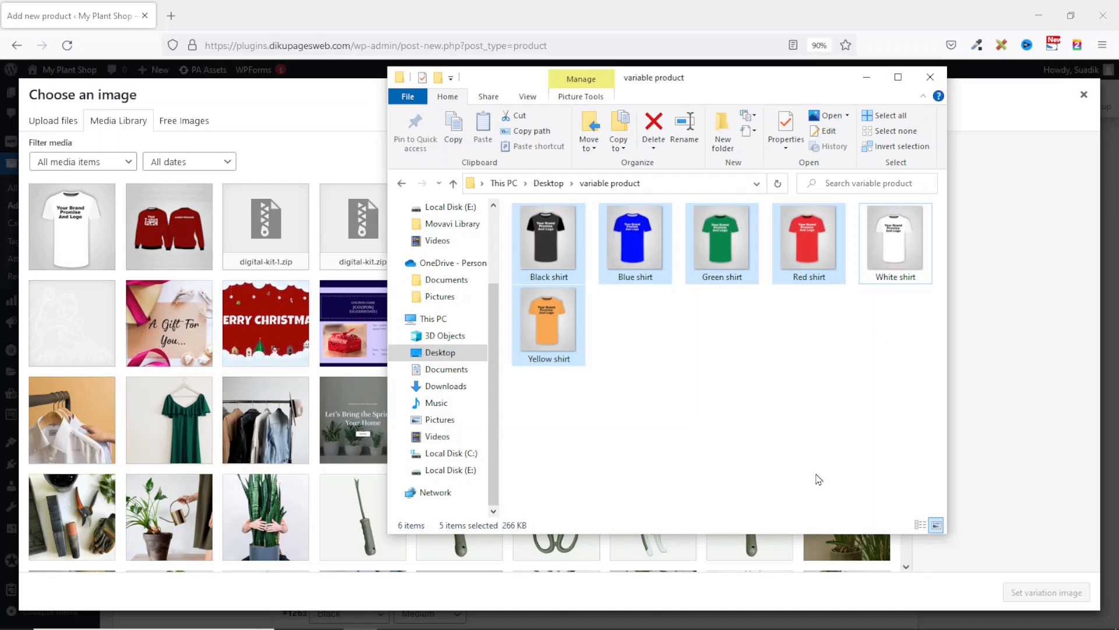
pyautogui.moveTo(636, 242); pyautogui.dragTo(186, 348)
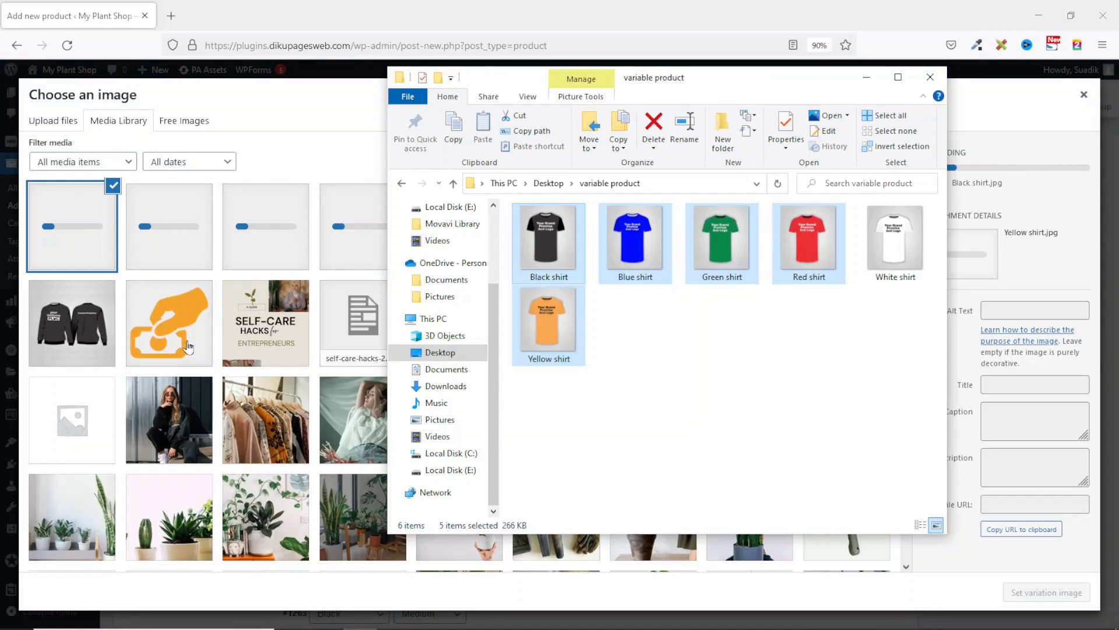
pyautogui.click(867, 77)
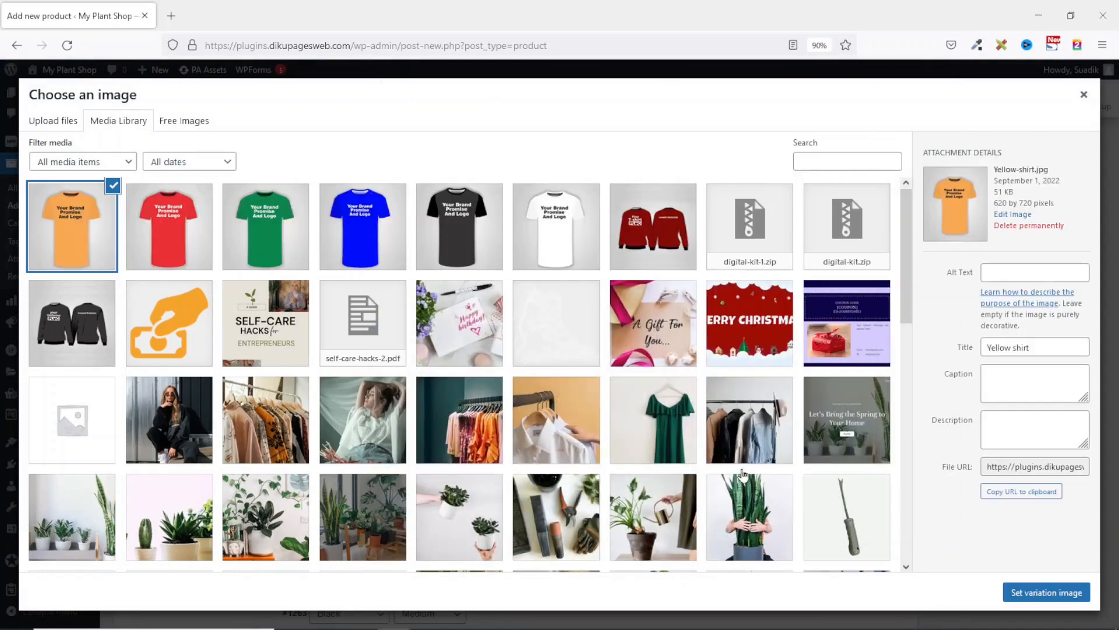
# Set the Black shirt picture as the Black, Small variation's image and its regular price to 15.
pyautogui.click(458, 225)
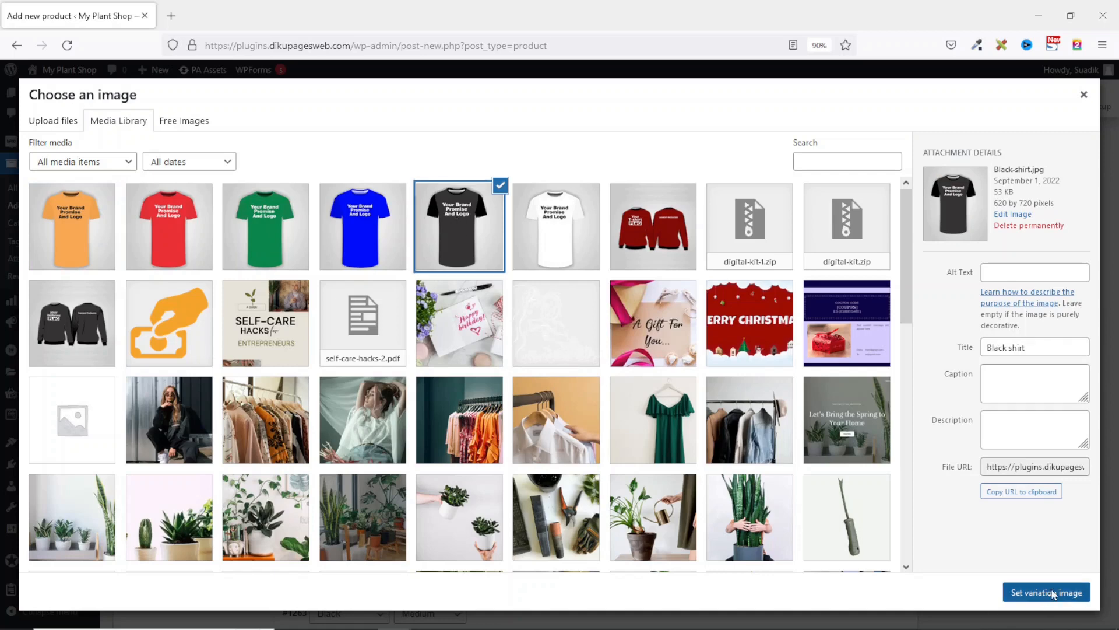
pyautogui.click(1046, 593)
pyautogui.click(394, 403)
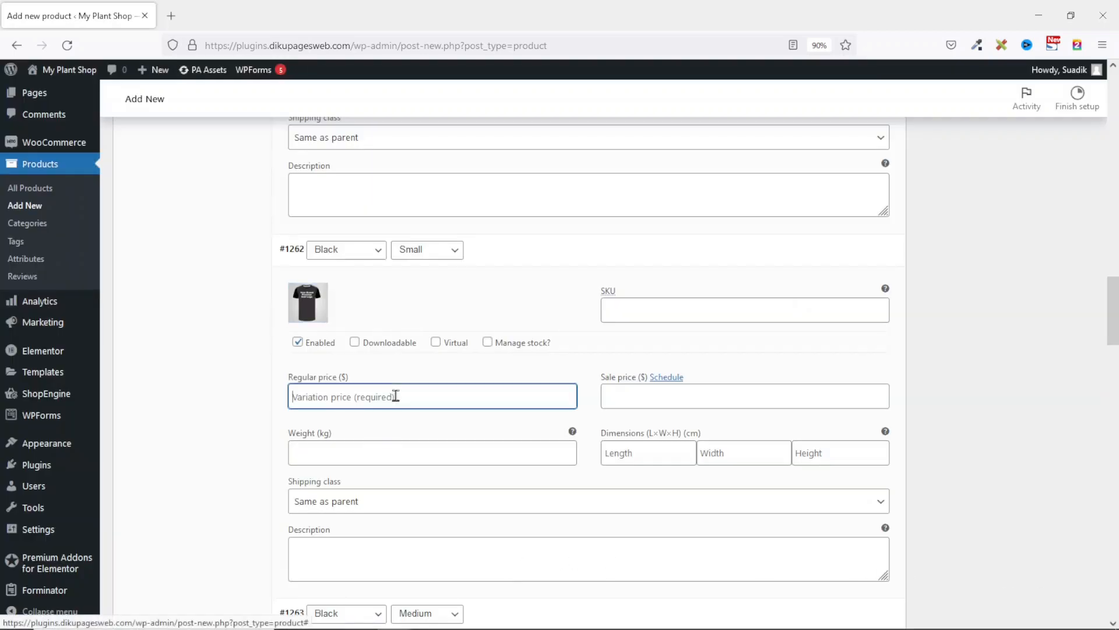
pyautogui.write('1')
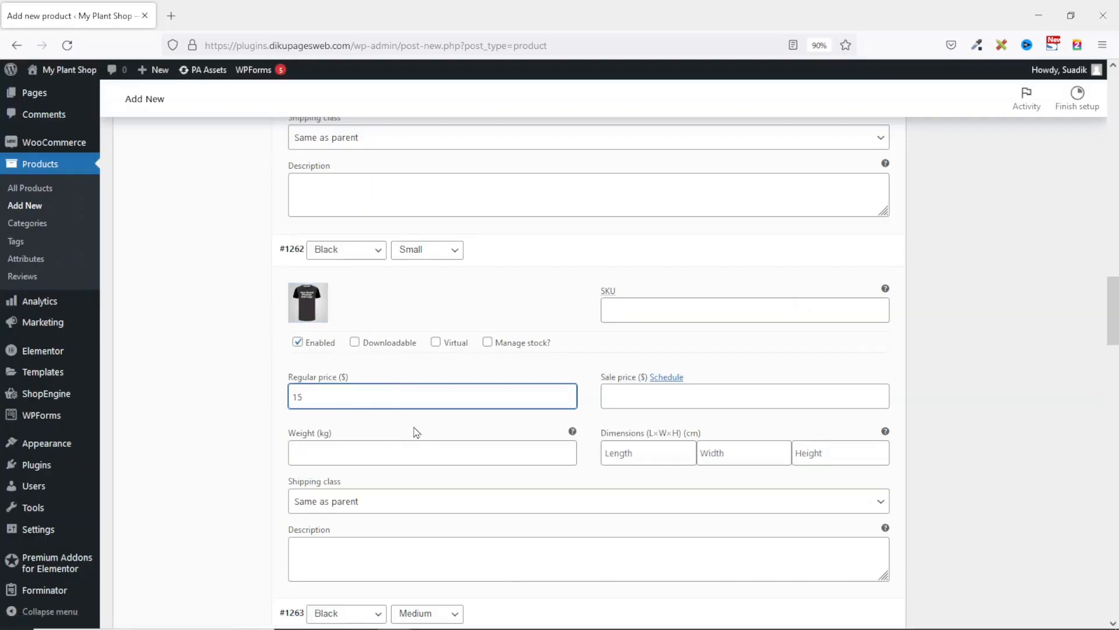
pyautogui.write('5')
# Give the Black, Medium variation the existing Black shirt image and a regular price of 15.
pyautogui.scroll(-6, 416, 432)
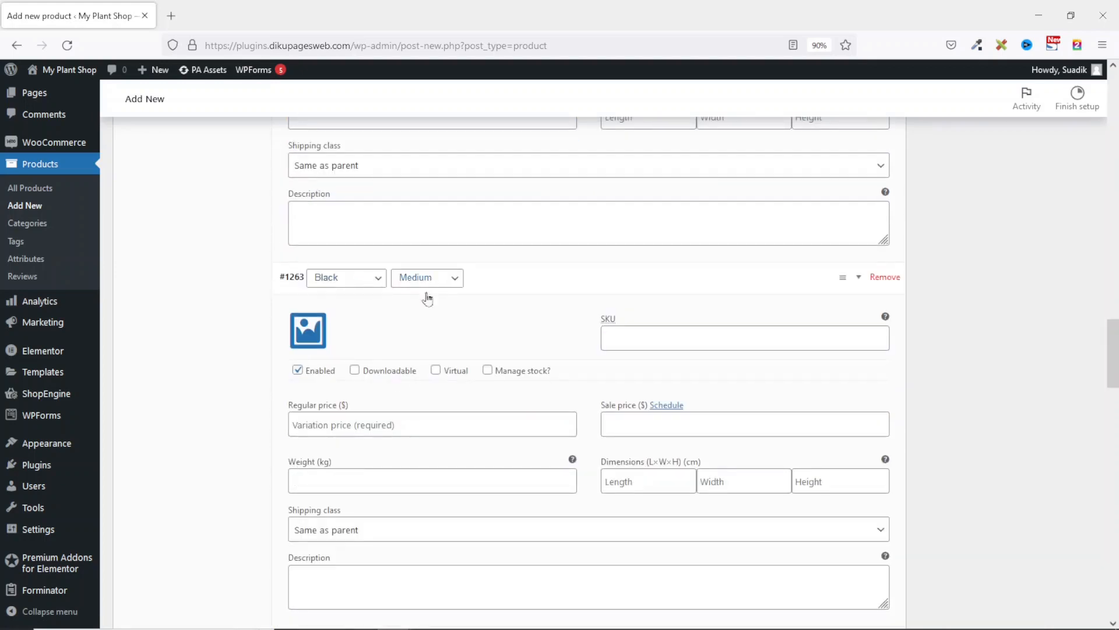
pyautogui.click(308, 329)
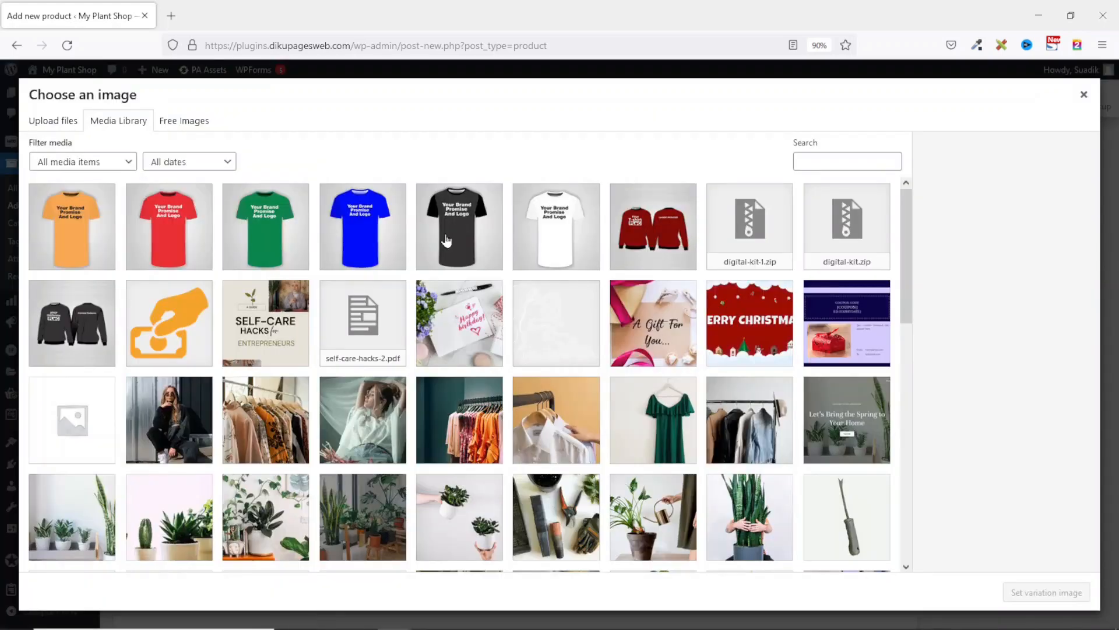
pyautogui.click(446, 239)
pyautogui.click(1028, 592)
pyautogui.click(350, 424)
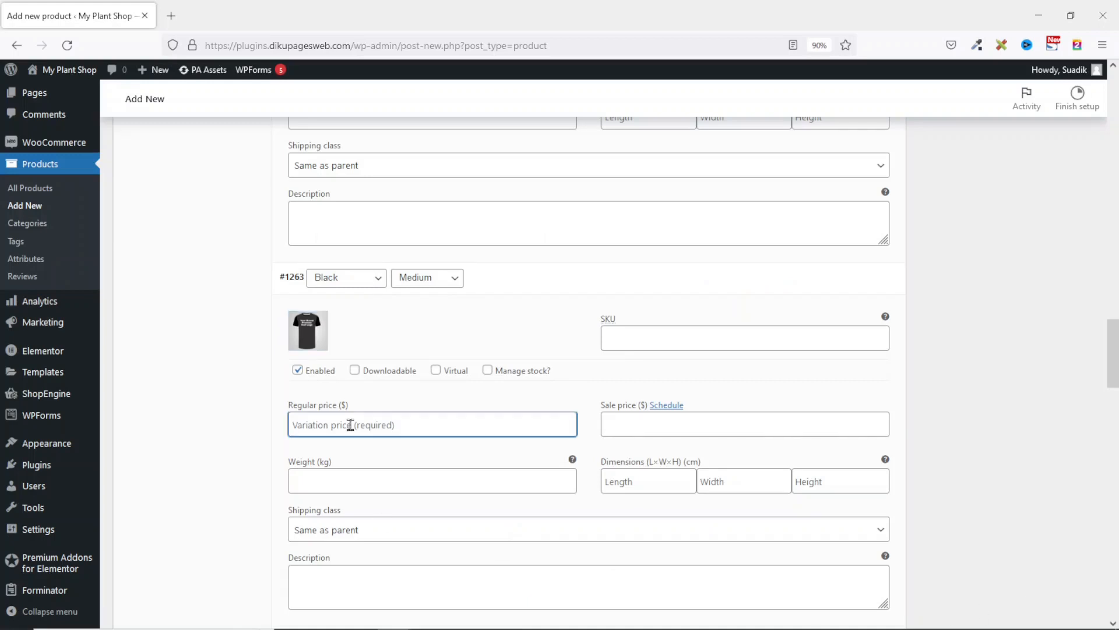
pyautogui.write('15')
# Give the Black, Large variation the existing Black shirt image and a regular price of 30.
pyautogui.scroll(-5, 390, 511)
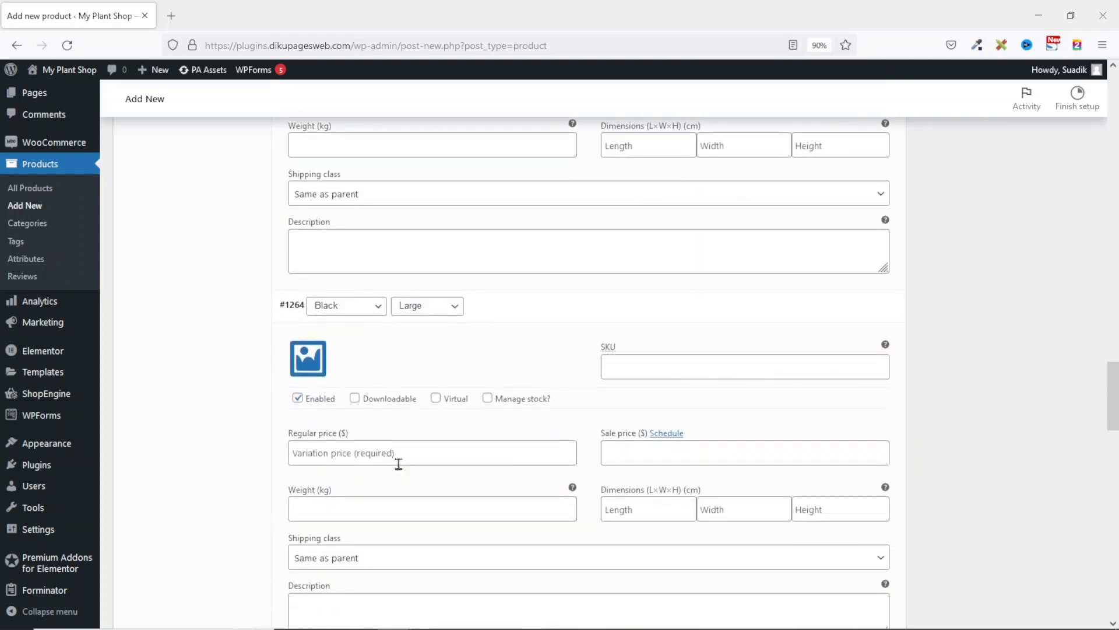
pyautogui.click(313, 368)
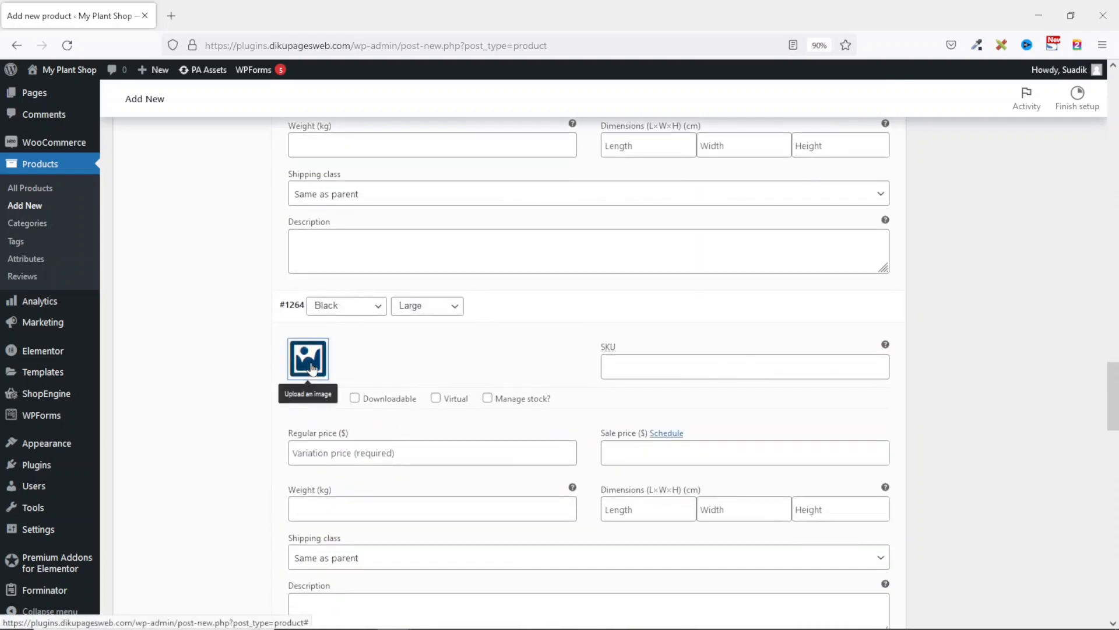
pyautogui.click(459, 233)
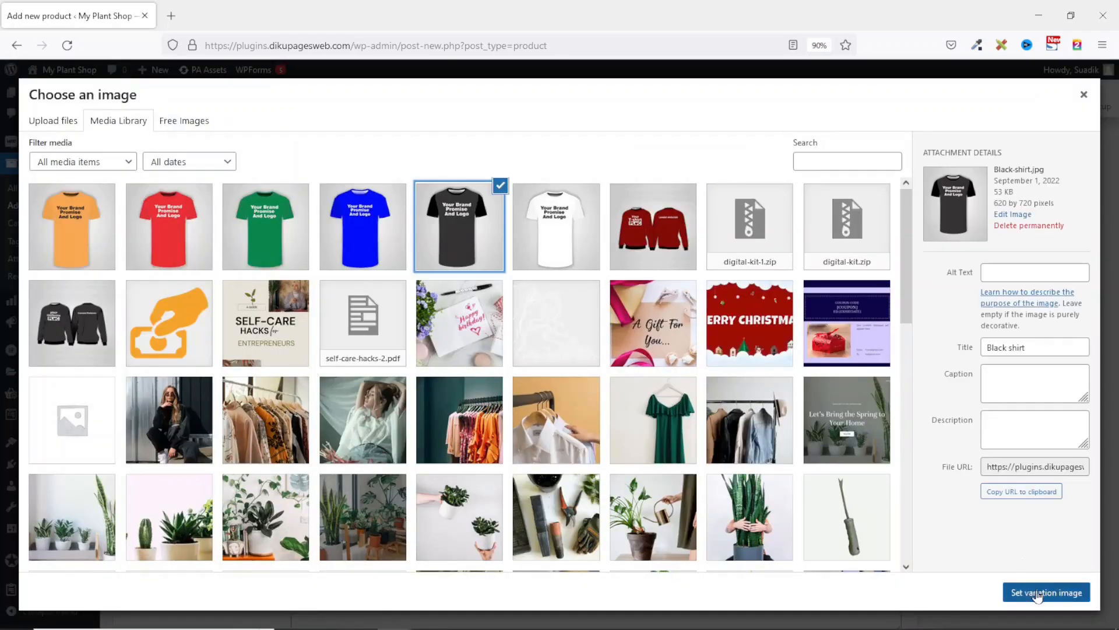
pyautogui.click(1037, 593)
pyautogui.click(353, 449)
pyautogui.write('3')
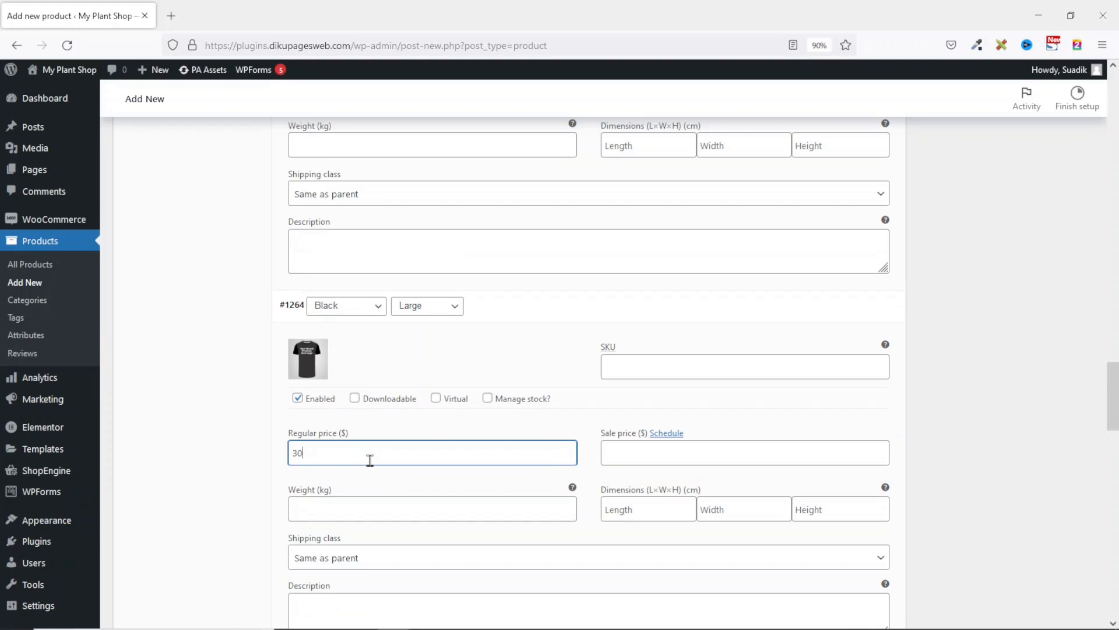
pyautogui.write('0')
# Save the changes made to the product variations.
pyautogui.scroll(-7, 370, 460)
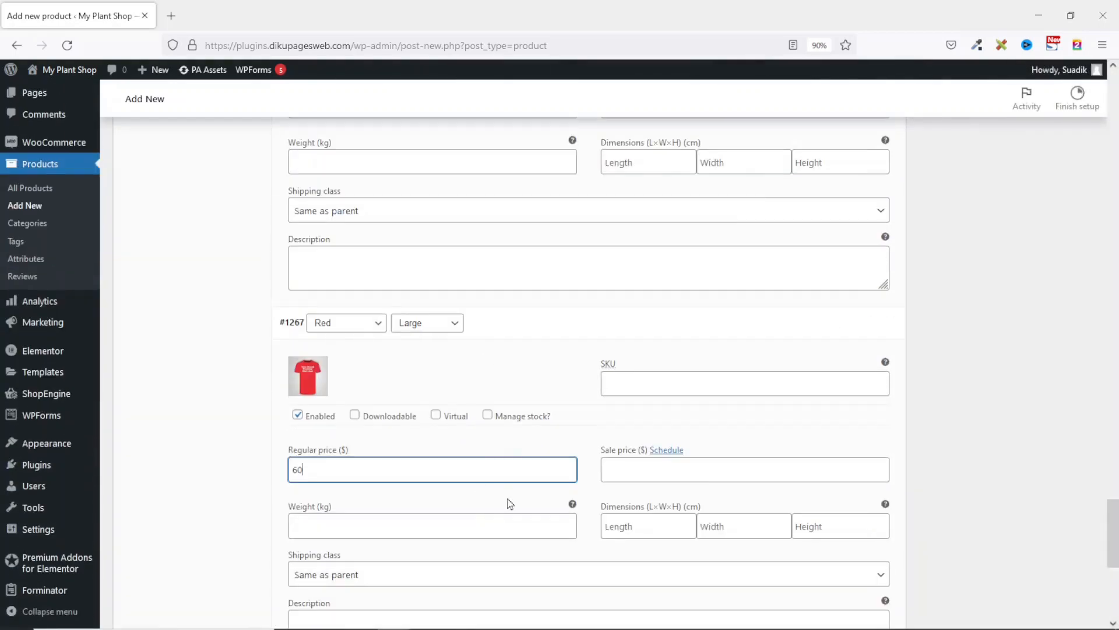
pyautogui.scroll(-2, 510, 503)
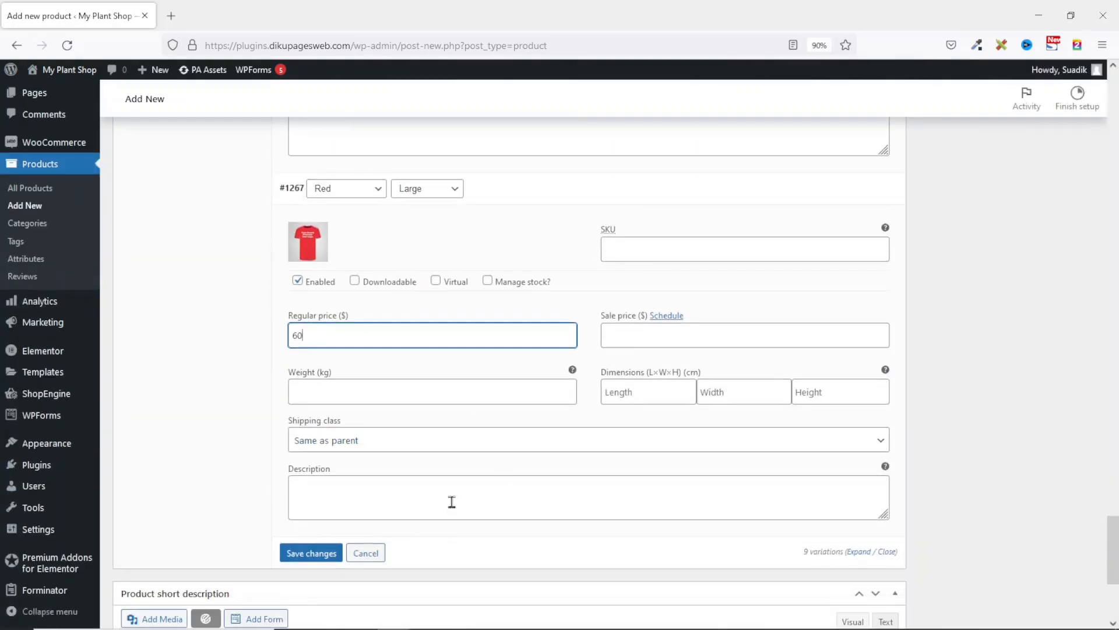
pyautogui.click(311, 556)
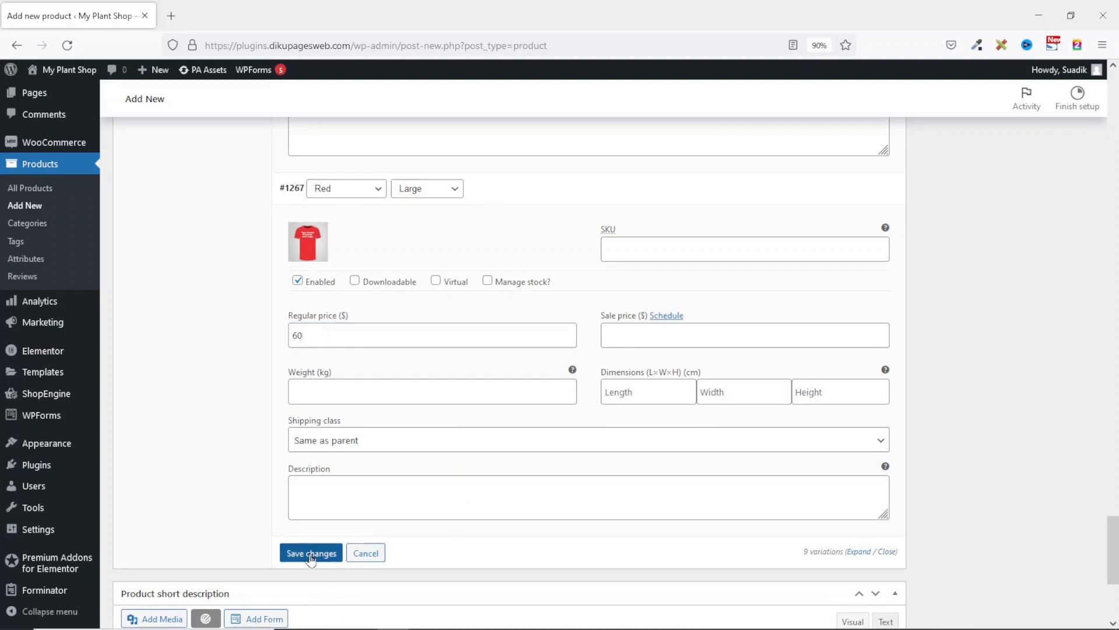
pyautogui.scroll(5, 557, 402)
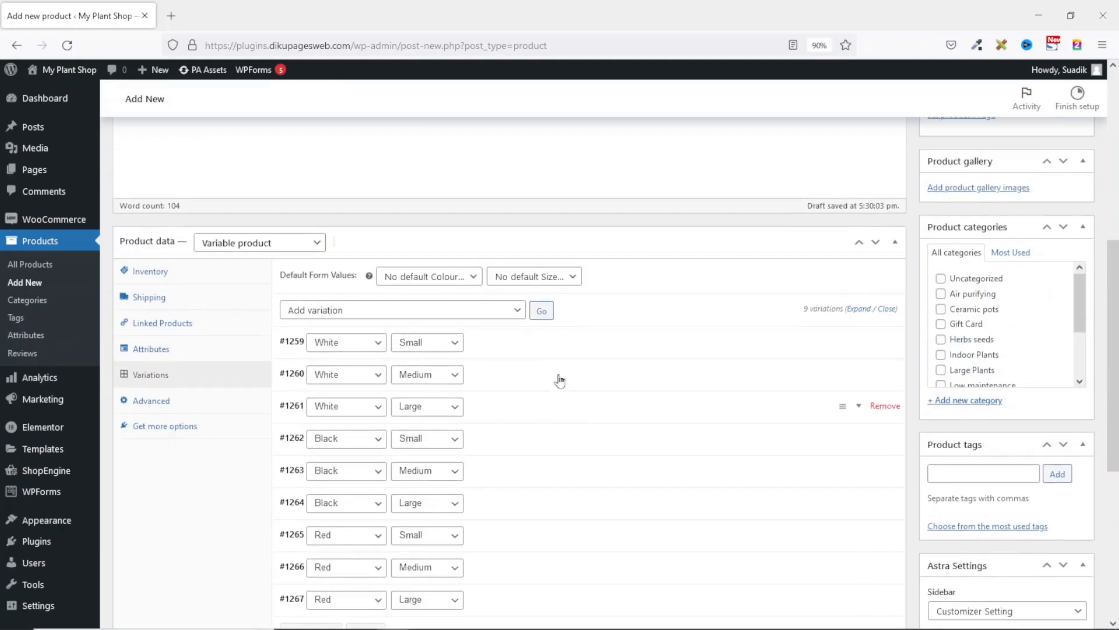
pyautogui.scroll(4, 839, 484)
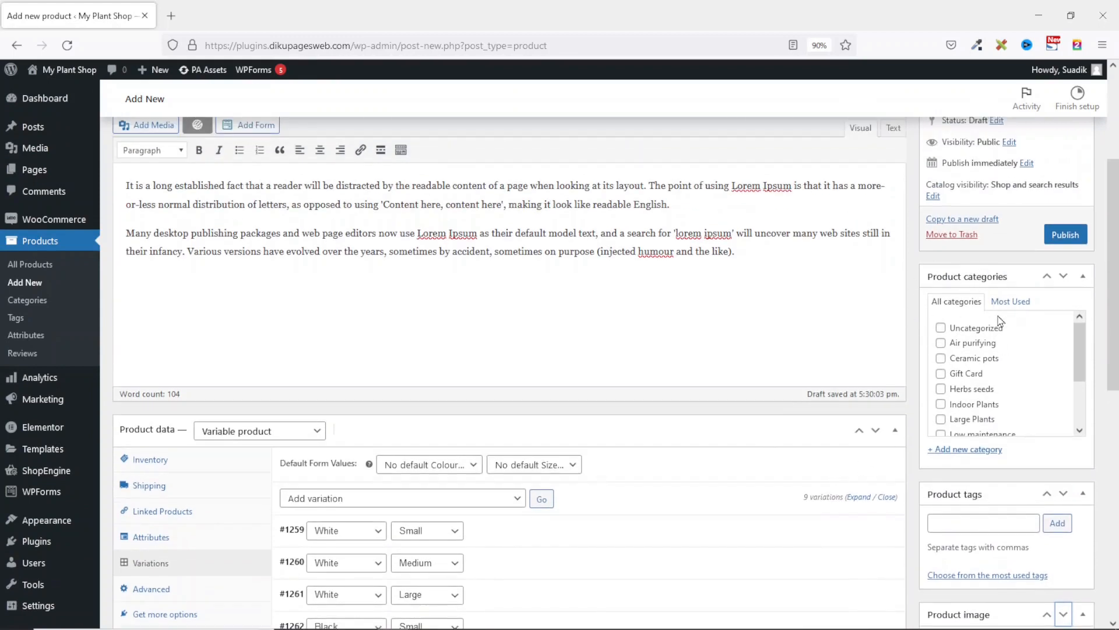
pyautogui.scroll(-2, 970, 373)
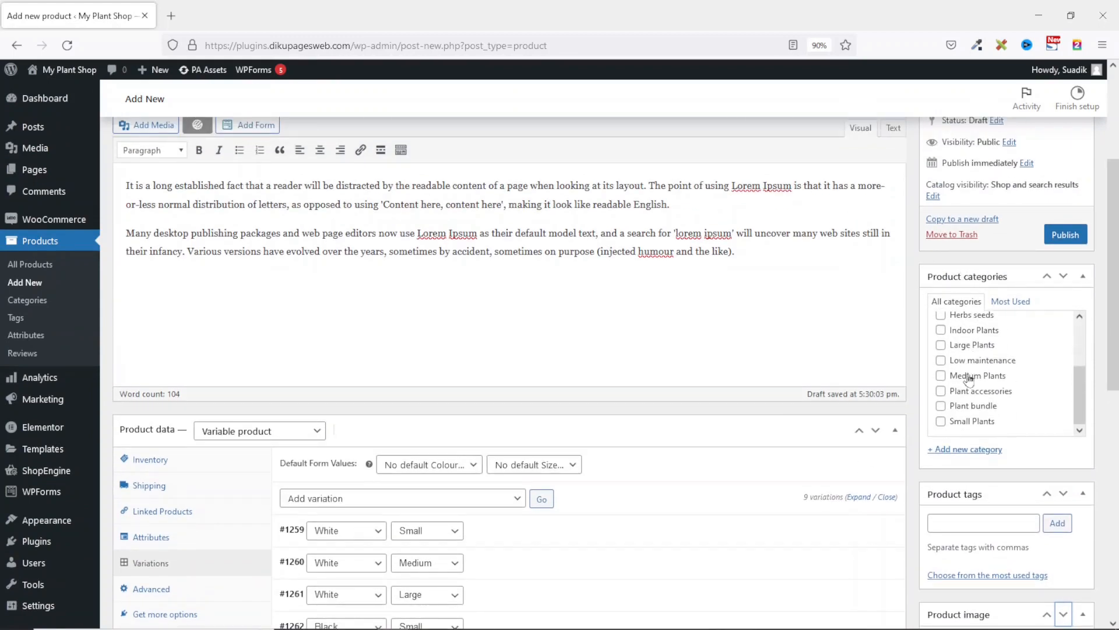
pyautogui.click(941, 376)
pyautogui.click(941, 361)
pyautogui.click(941, 344)
pyautogui.click(941, 361)
pyautogui.click(941, 360)
pyautogui.click(941, 377)
# Add a new product category named Tshirts without a parent category.
pyautogui.click(959, 452)
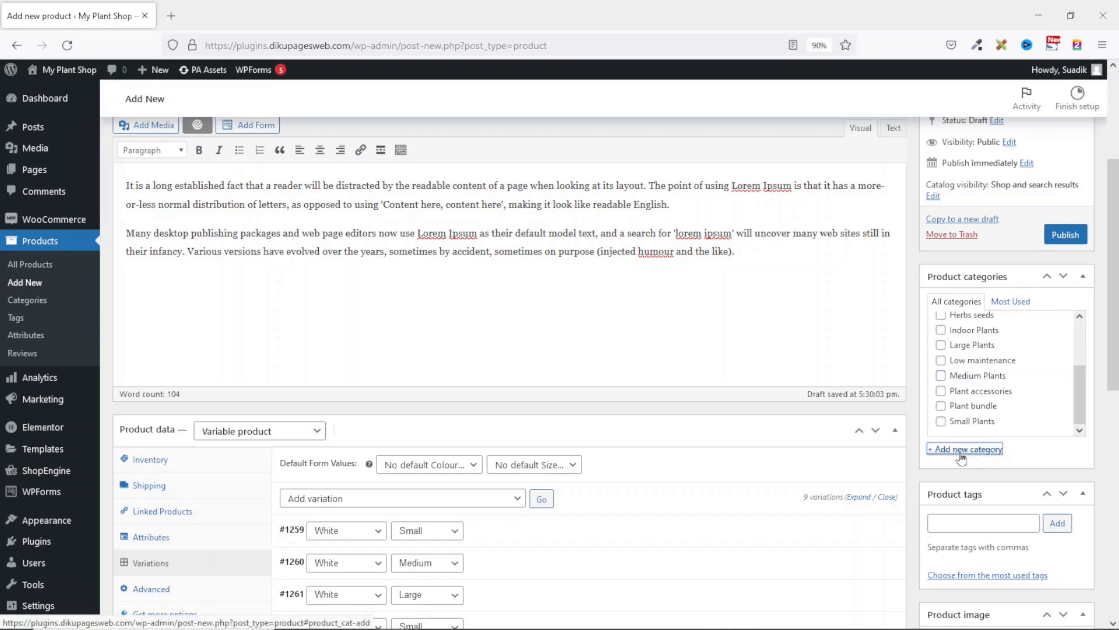
pyautogui.write('Tshirts')
pyautogui.click(962, 541)
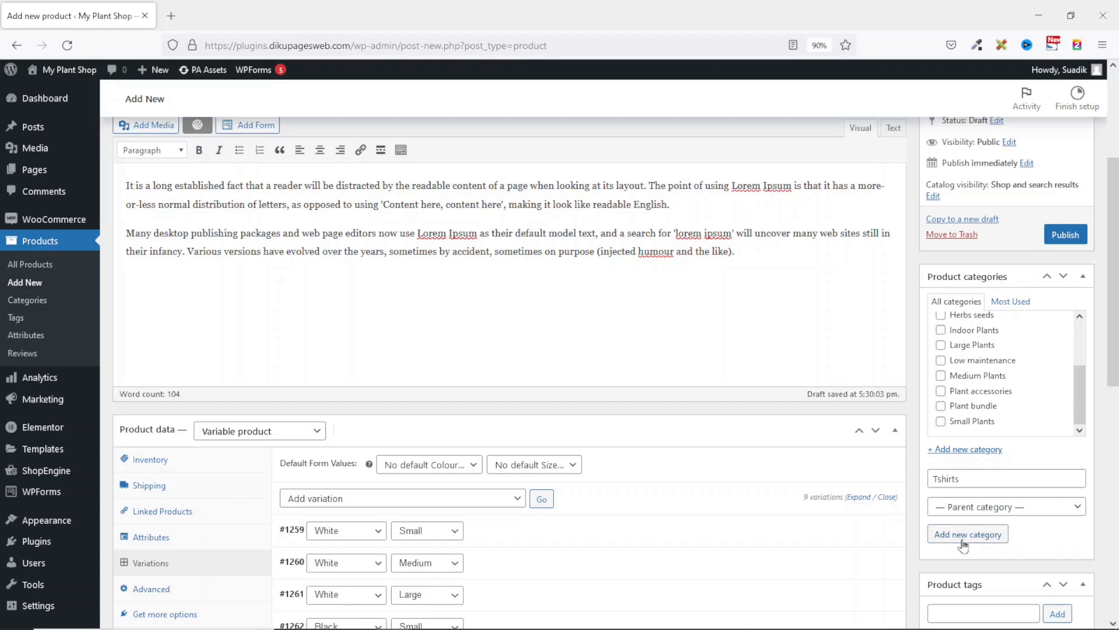
# Set the Red shirt picture from the media library as the main product image.
pyautogui.scroll(-2, 962, 349)
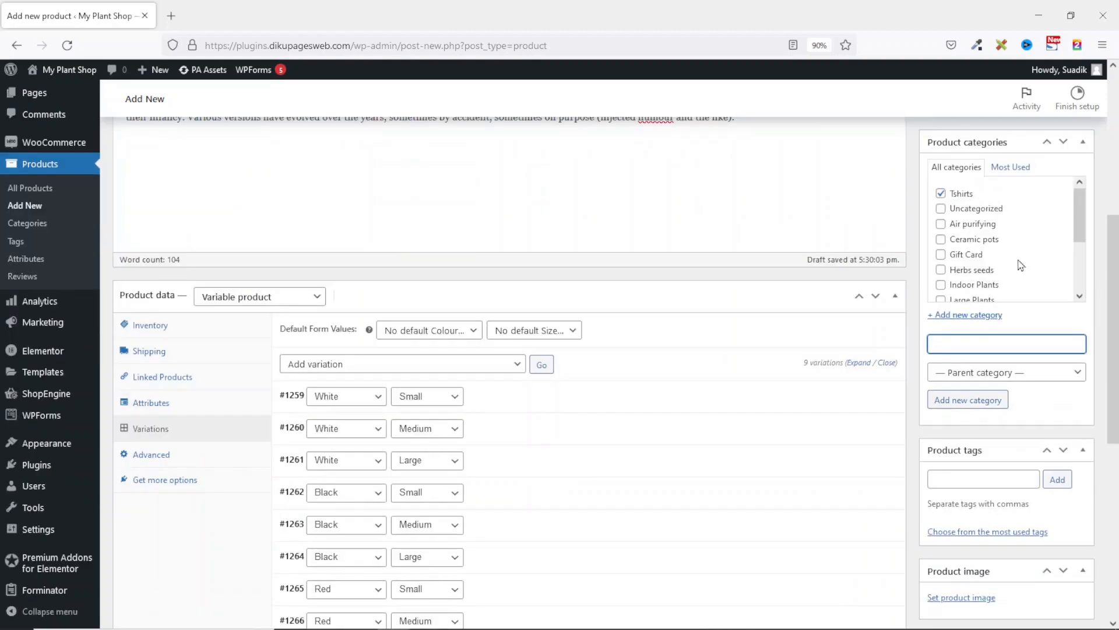
pyautogui.scroll(-2, 968, 262)
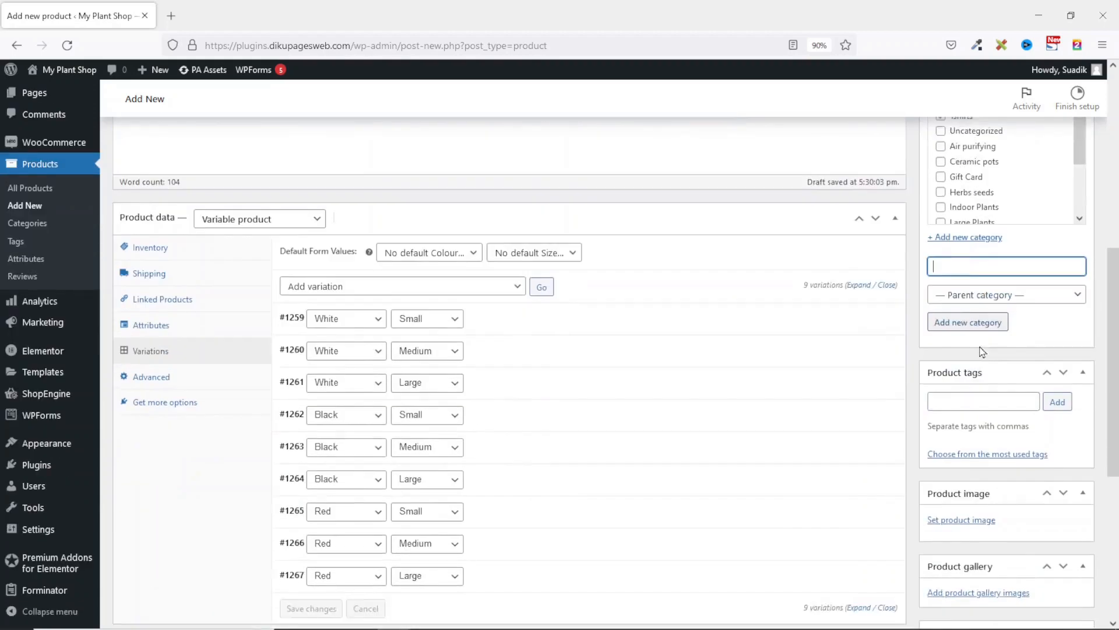
pyautogui.click(973, 344)
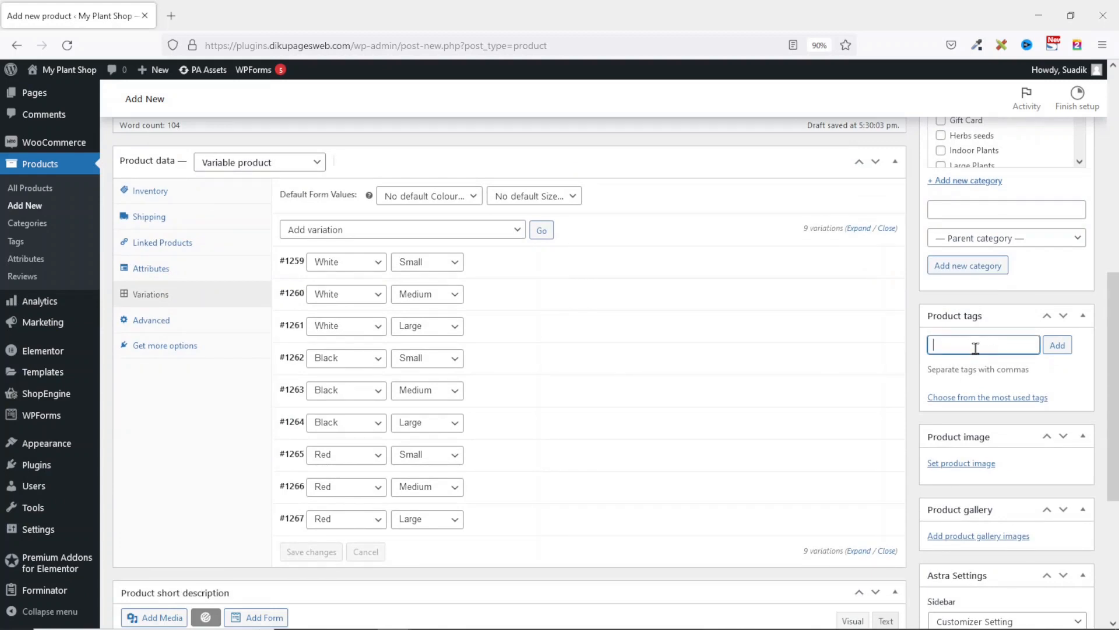
pyautogui.scroll(-2, 976, 349)
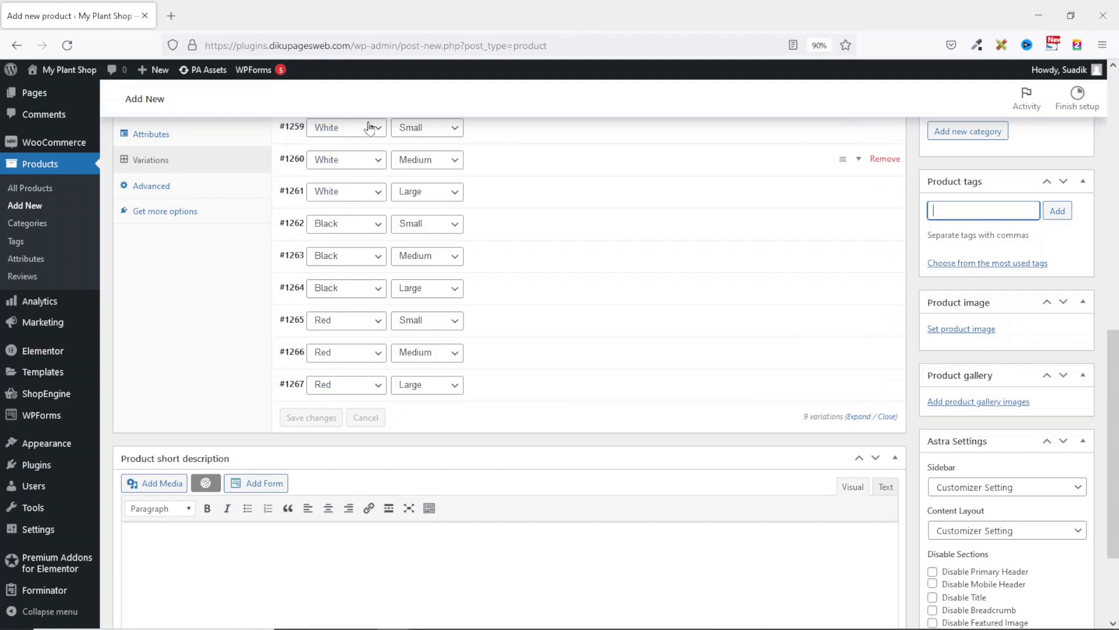
pyautogui.click(967, 330)
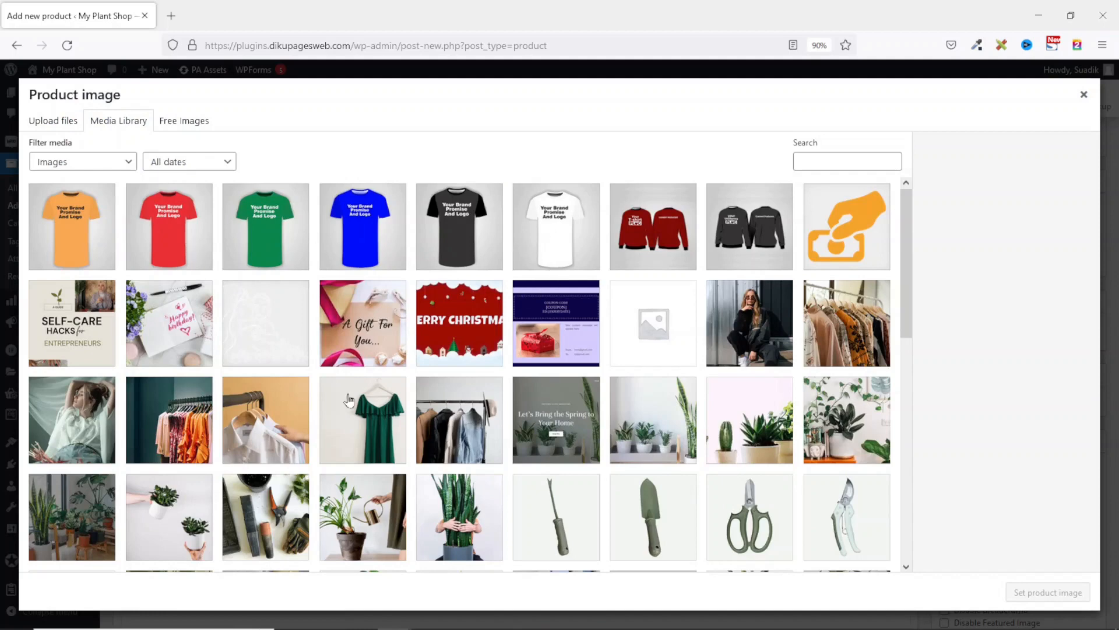
pyautogui.click(181, 228)
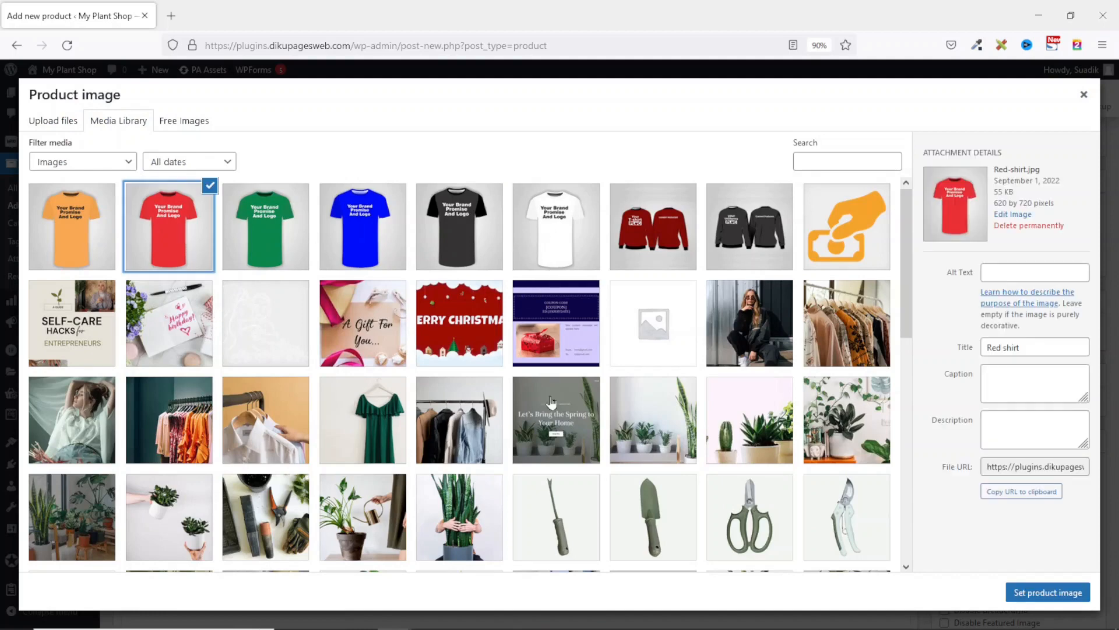
pyautogui.click(1052, 596)
# Add the Red, Black and White shirt images to the product gallery and order them Red, White, Black.
pyautogui.scroll(-2, 992, 493)
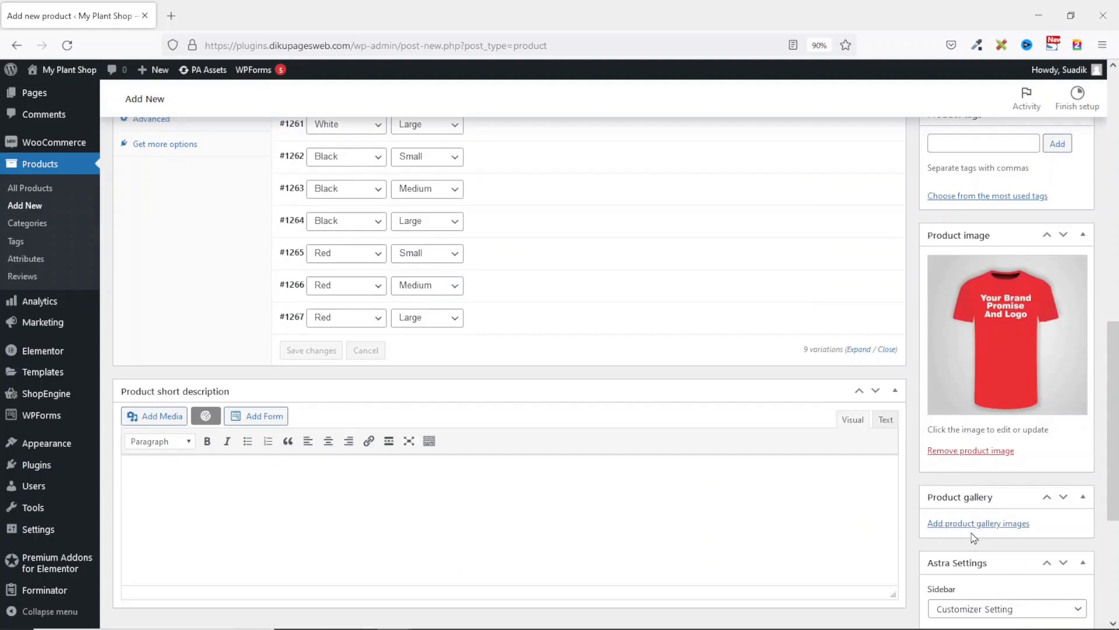
pyautogui.click(992, 524)
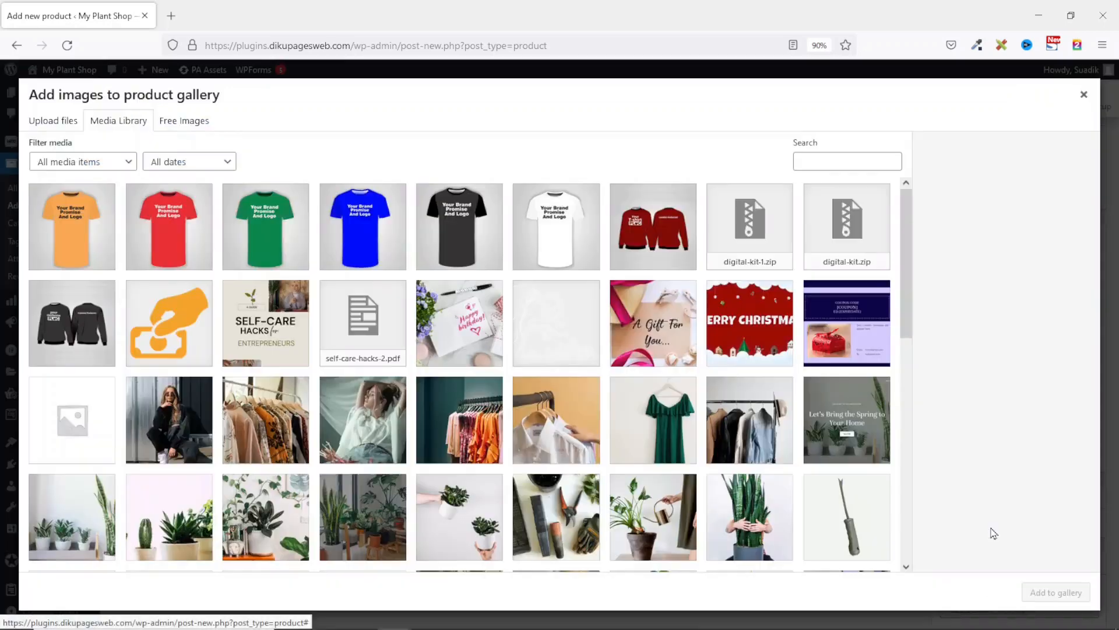
pyautogui.click(180, 239)
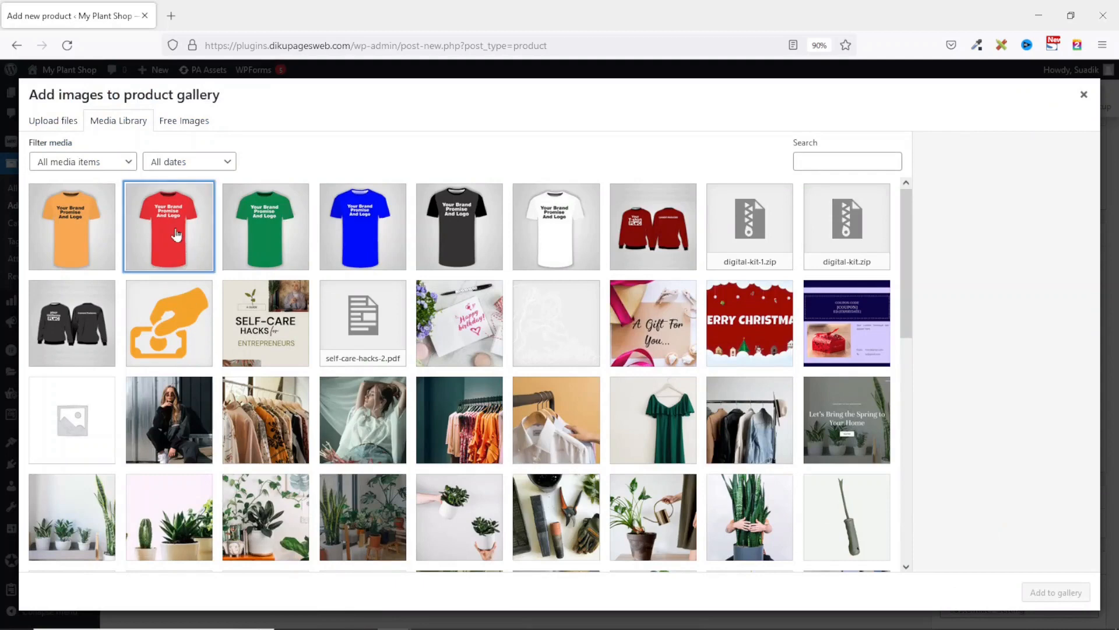
pyautogui.click(458, 233)
pyautogui.click(564, 244)
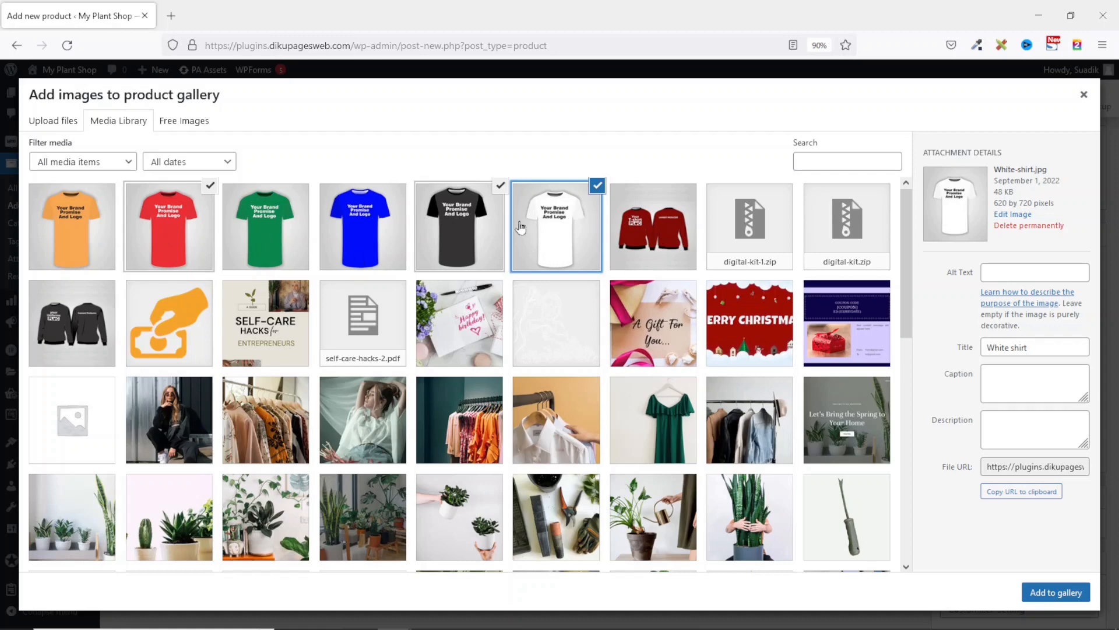
pyautogui.click(1055, 594)
pyautogui.moveTo(1059, 539); pyautogui.dragTo(1004, 543)
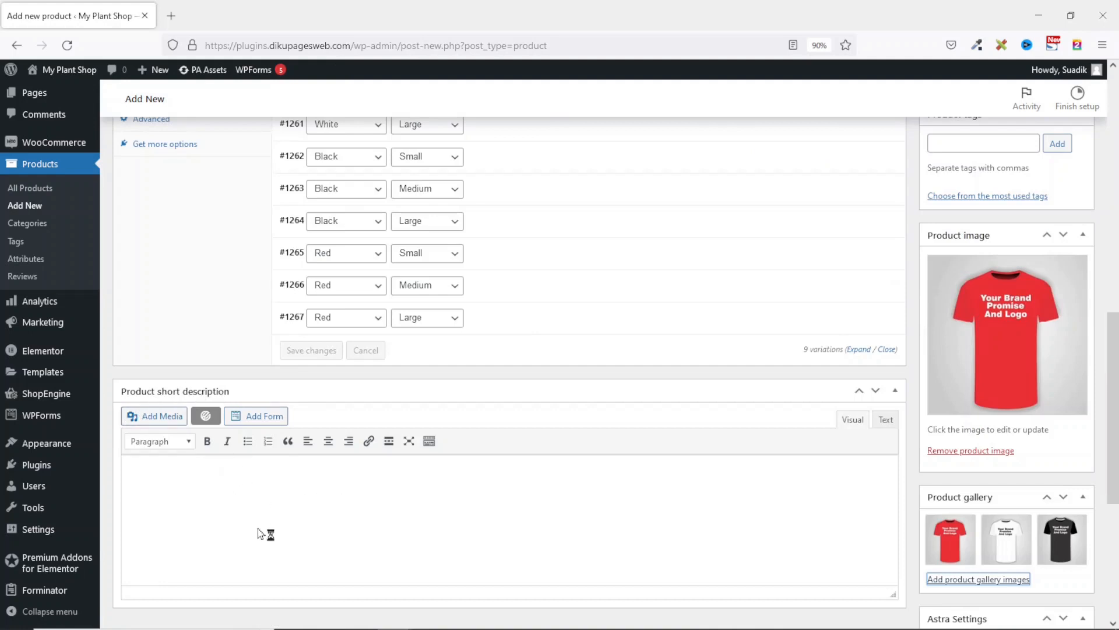
# Fill the product short description with the paragraph starting "It is a long established fact that a reader" and publish the product.
pyautogui.click(248, 489)
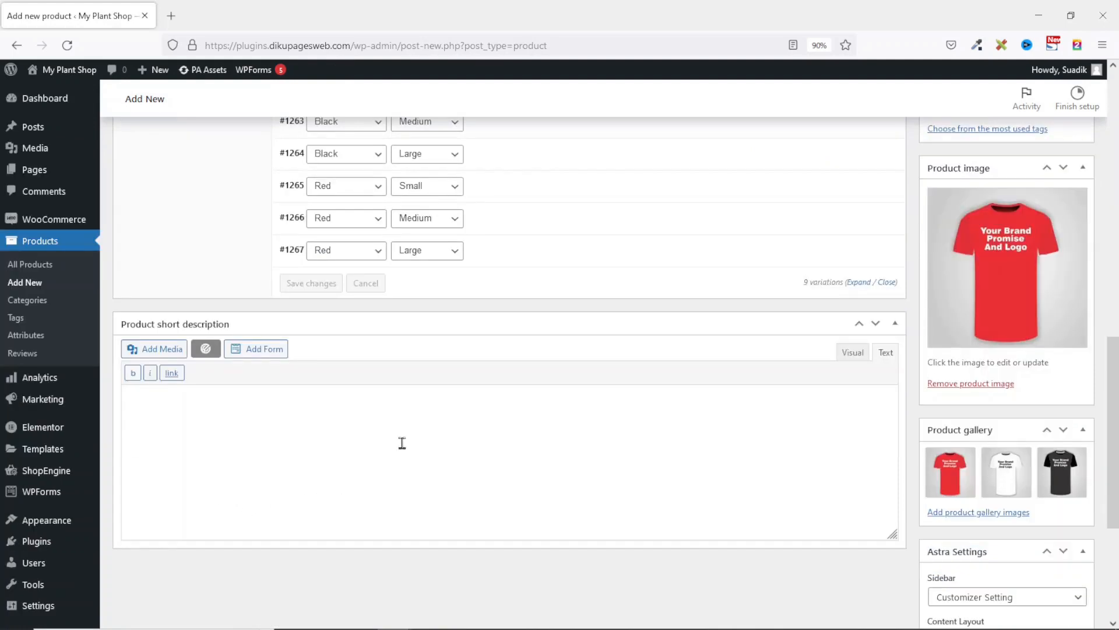
pyautogui.write("It is a long established fact that a reader will be distracted by the readable content of a page when looking at its layout. The point of using Lorem Ipsum is that it has a more-or-less normal distribution of letters, as opposed to using 'Content here, content here', making it look like readable English.")
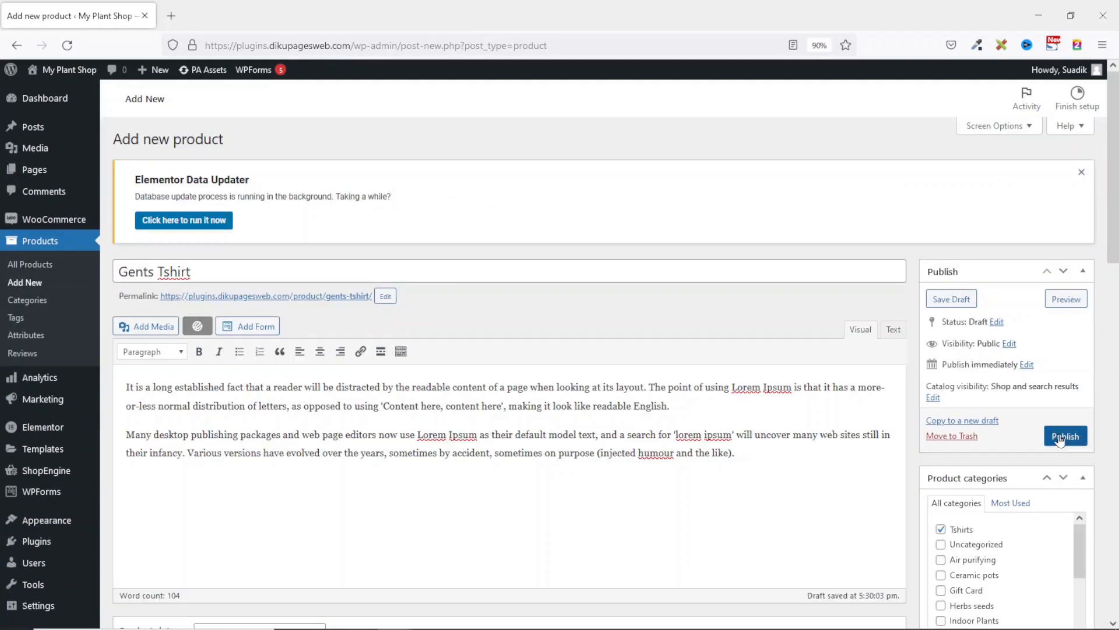
pyautogui.click(1060, 438)
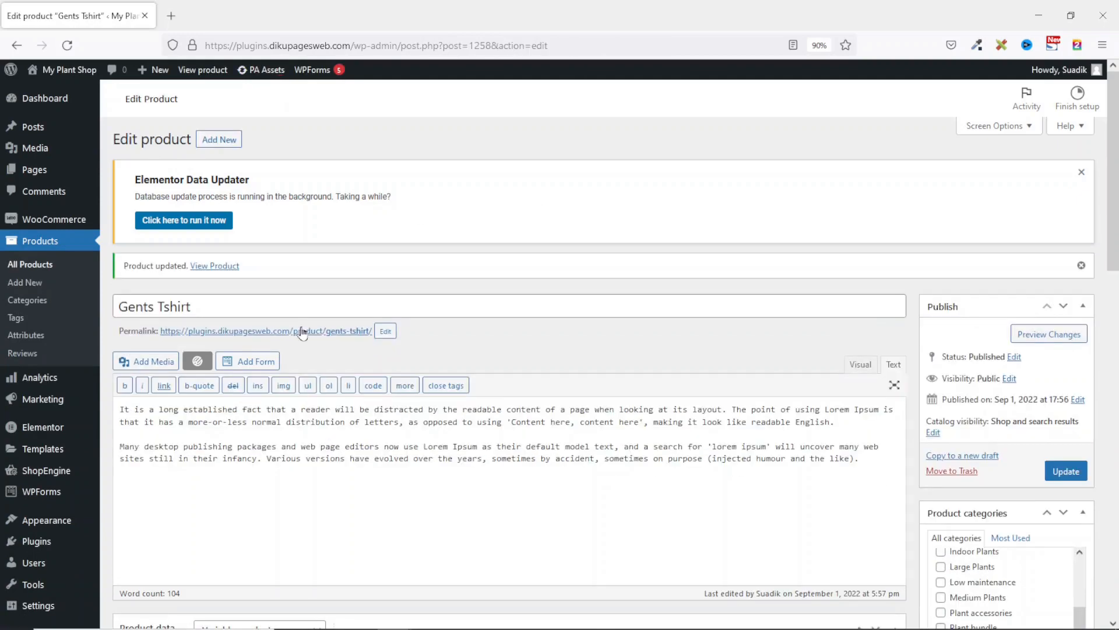
# View the published Gents Tshirt page in a new browser tab and review its short and full descriptions.
pyautogui.rightClick(214, 269)
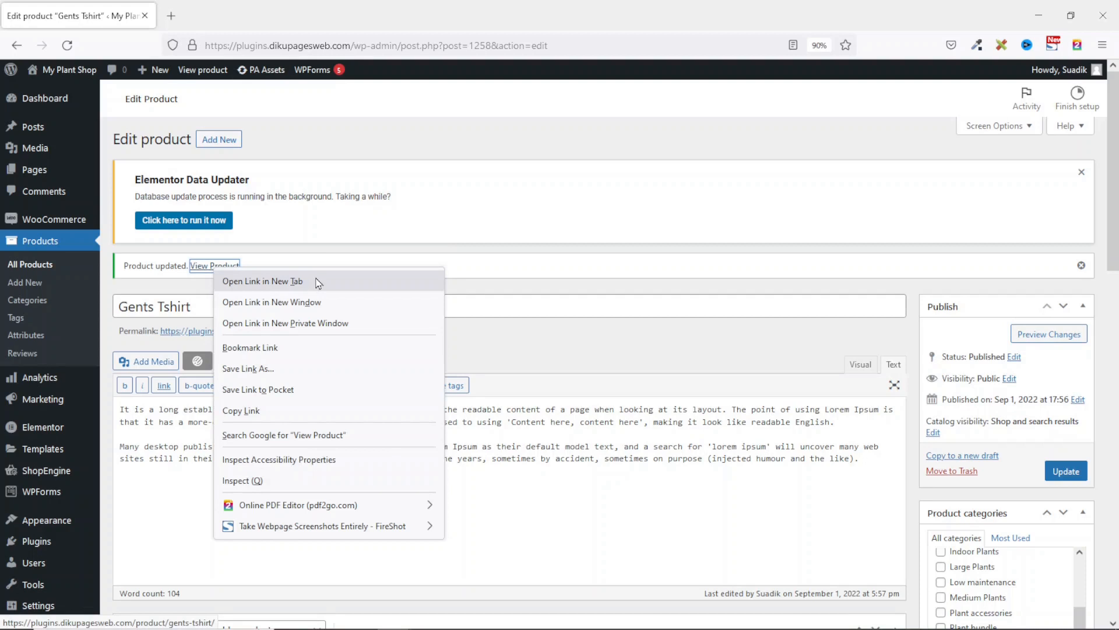
pyautogui.click(263, 281)
pyautogui.click(242, 26)
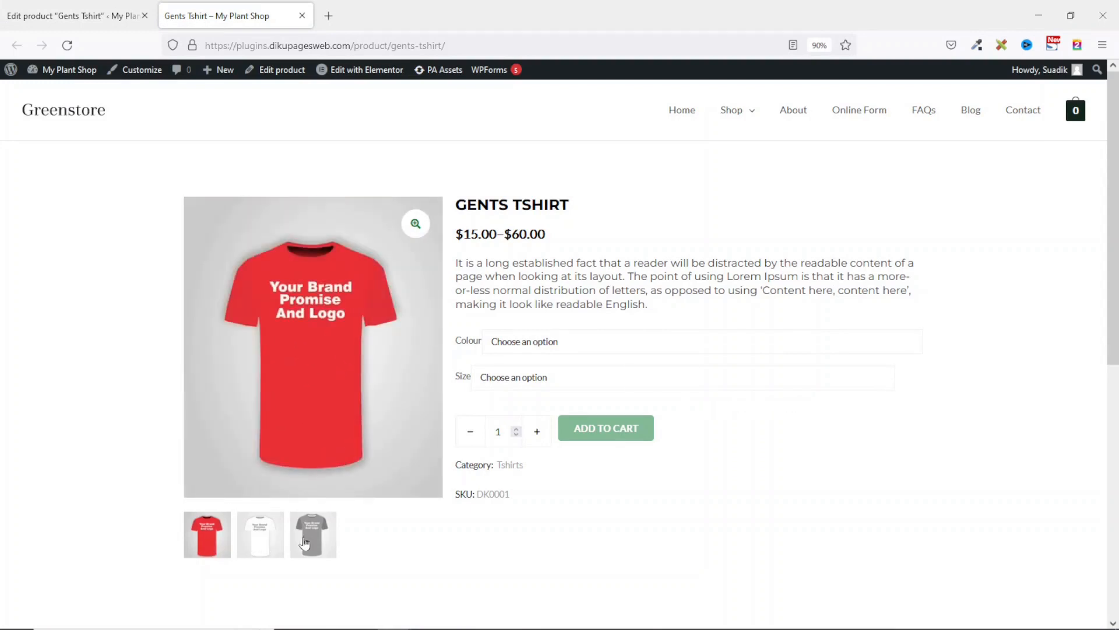
pyautogui.tripleClick(601, 280)
pyautogui.scroll(-8, 601, 284)
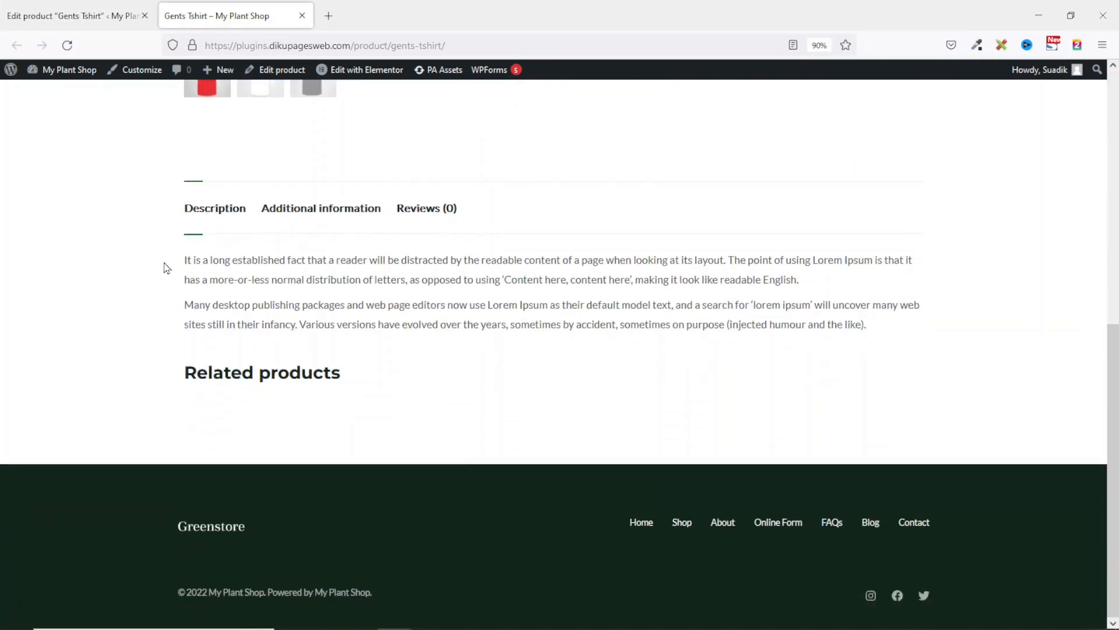
pyautogui.scroll(10, 715, 374)
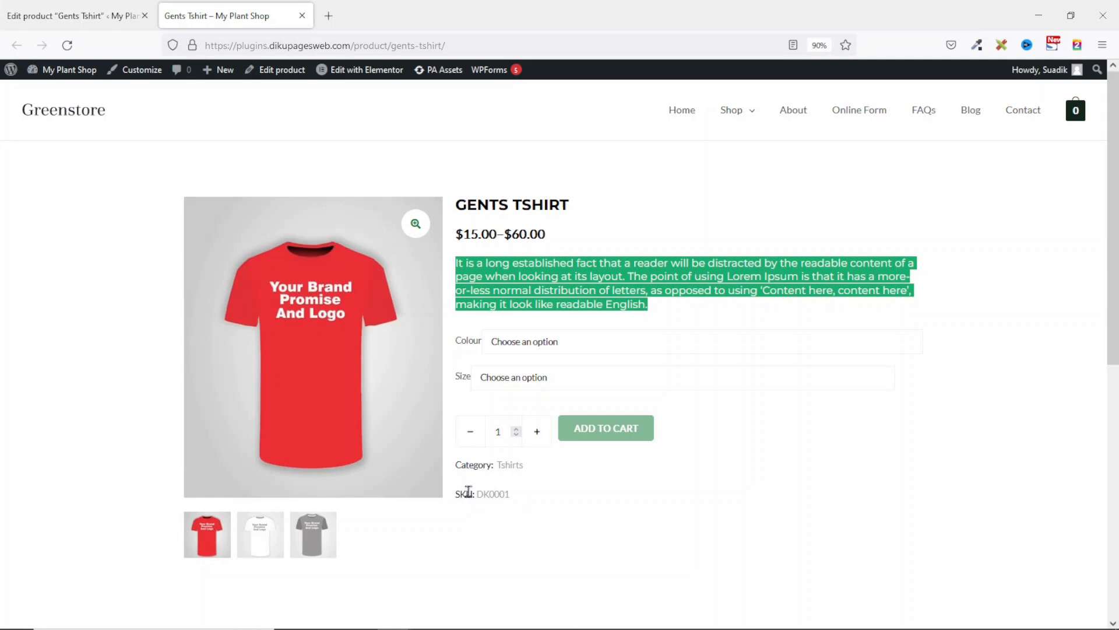
# Choose the White colour and Small size on the shop page to check that variation's image and price.
pyautogui.click(549, 344)
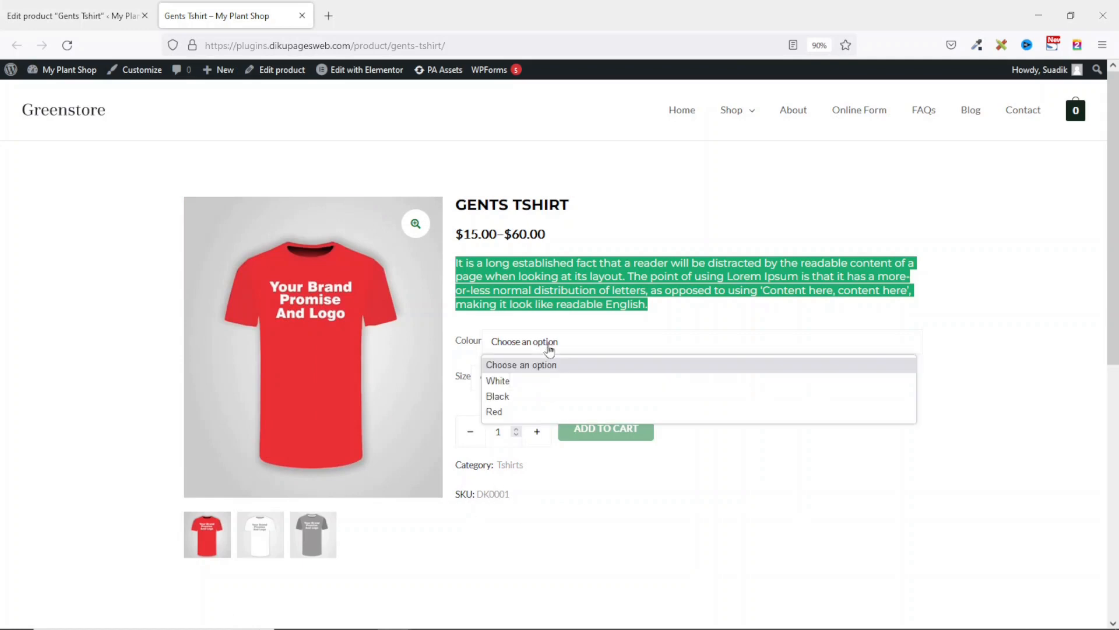
pyautogui.click(517, 382)
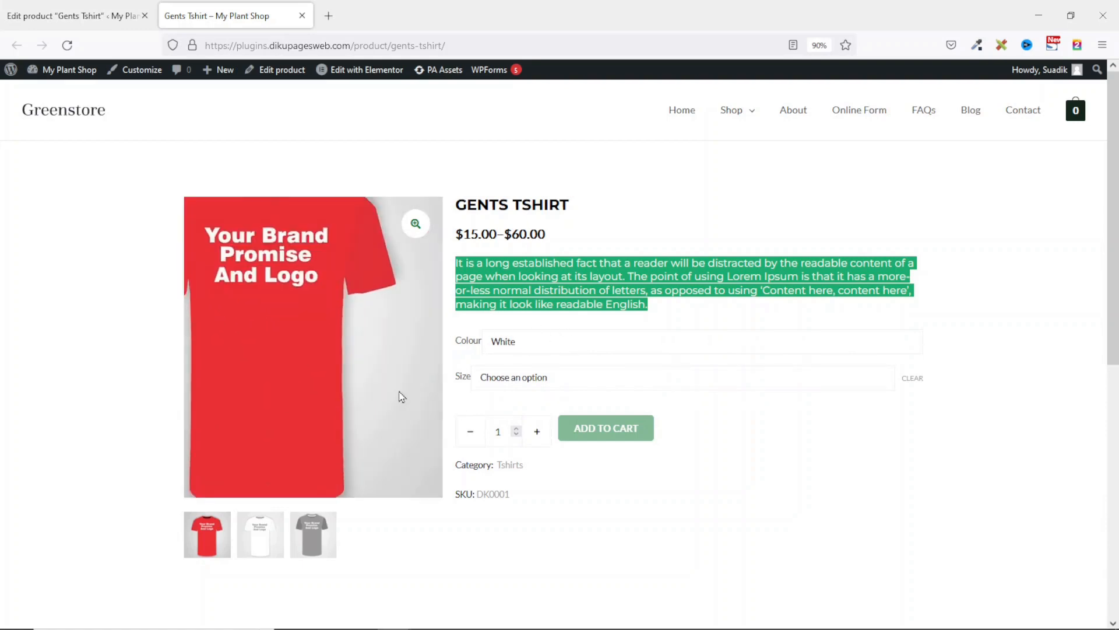
pyautogui.click(542, 383)
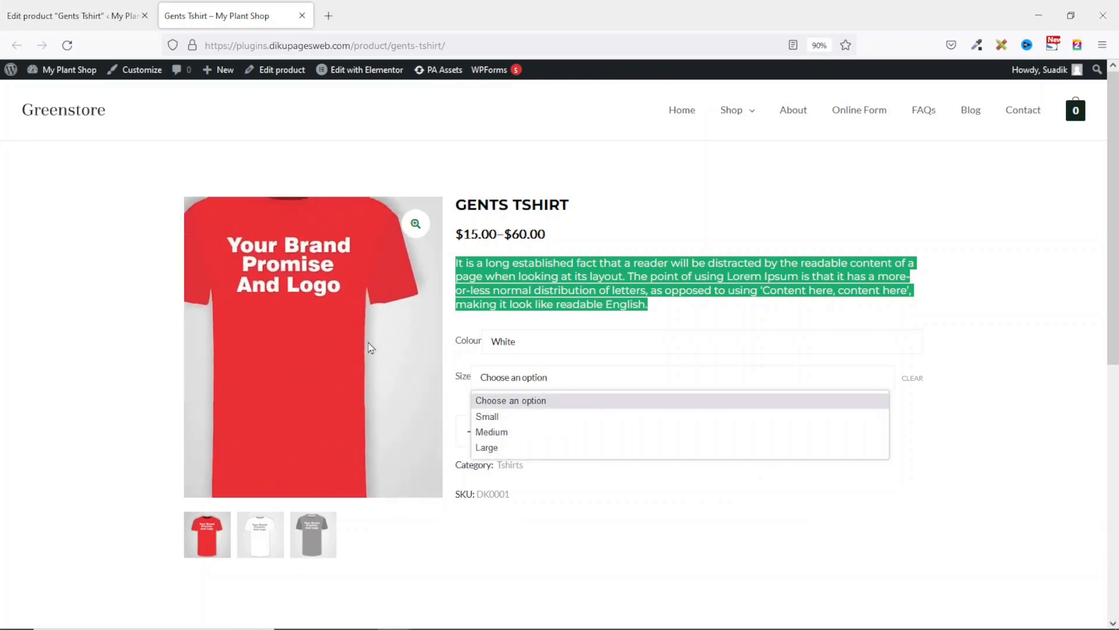
pyautogui.click(508, 417)
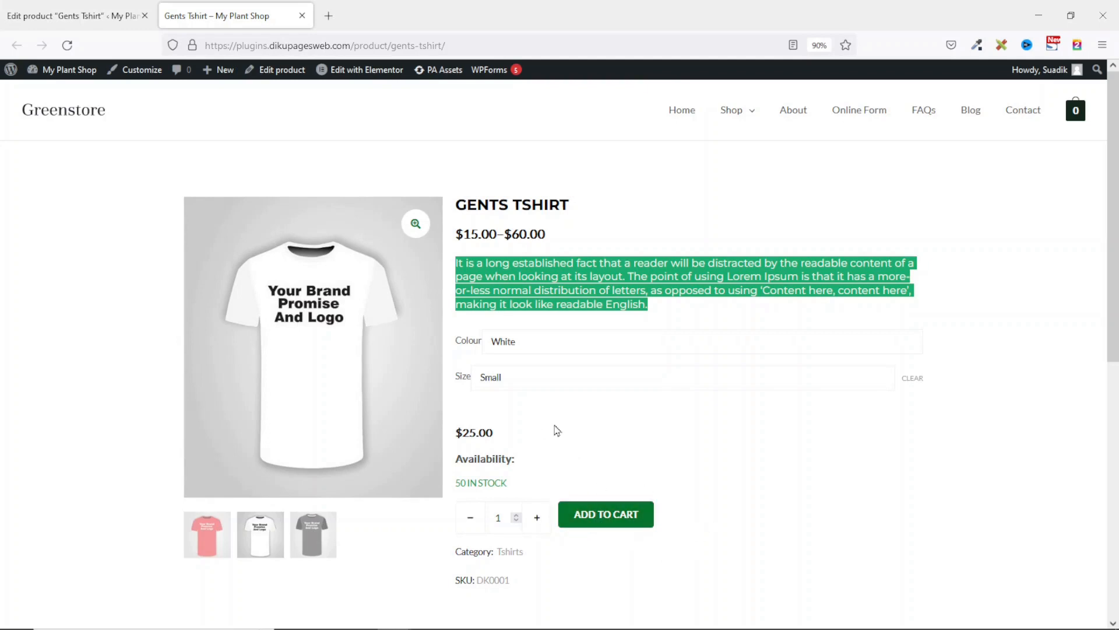
# Switch the colour to Black on the shop page and check the image and price of the Small variation.
pyautogui.click(560, 348)
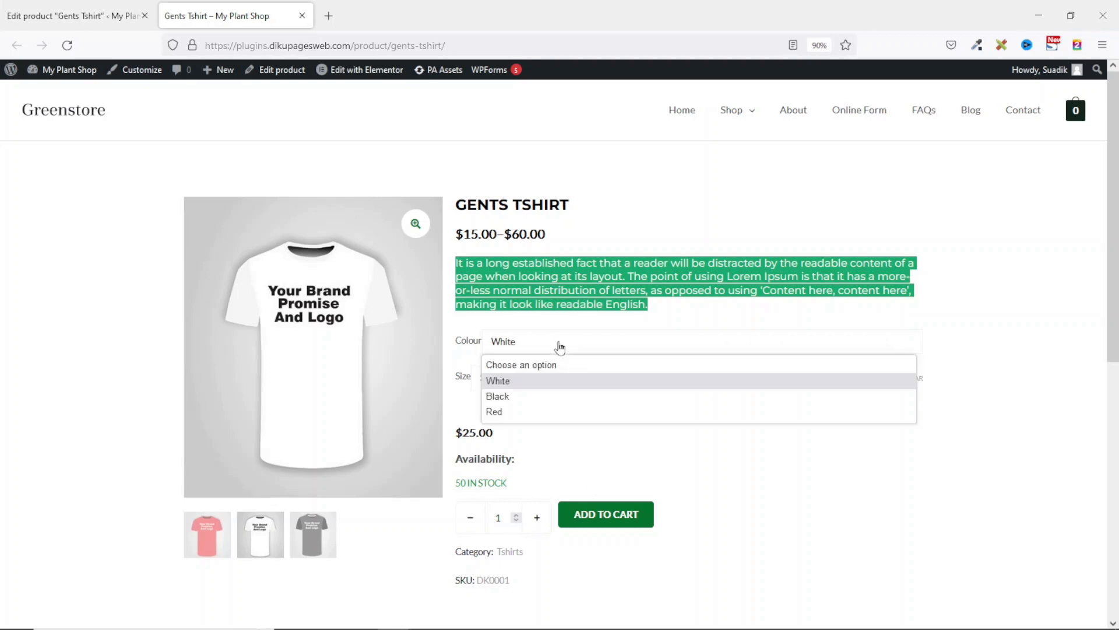
pyautogui.click(534, 402)
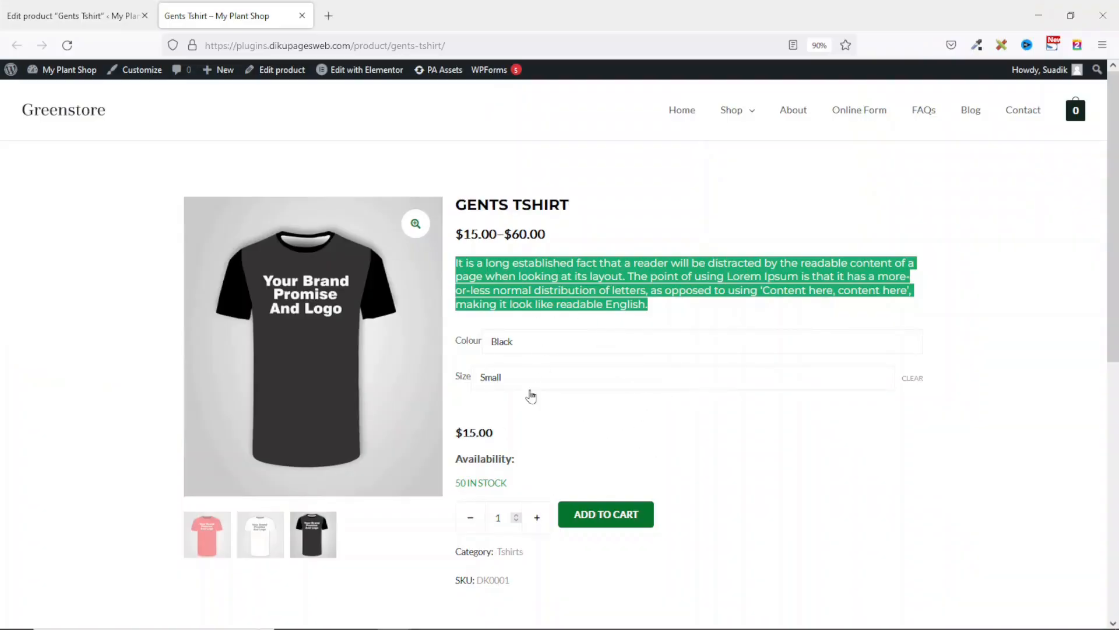
pyautogui.click(558, 343)
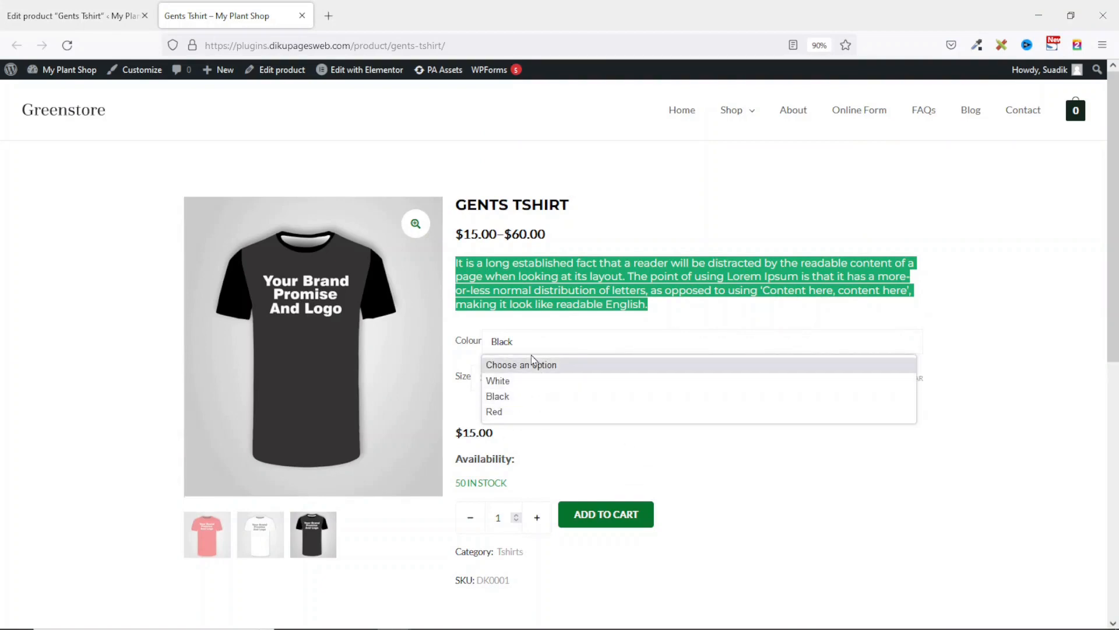
pyautogui.click(574, 338)
pyautogui.click(555, 380)
pyautogui.click(554, 339)
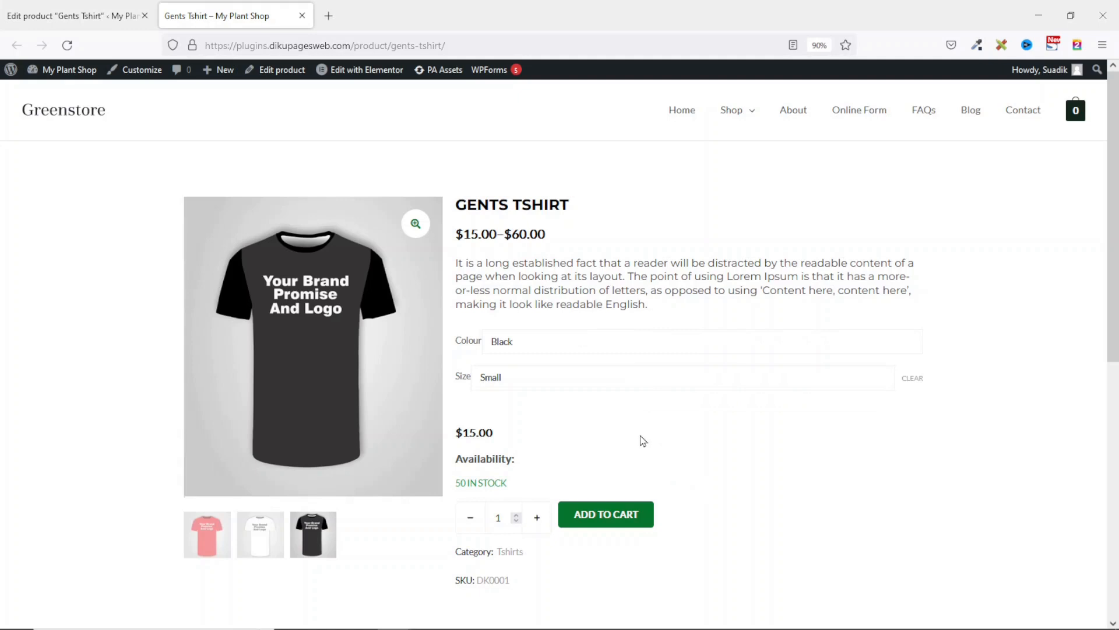
# Start a new variable product, check which attribute types it offers, and compare with the option selectors on the Gents Tshirt shop page.
pyautogui.click(86, 16)
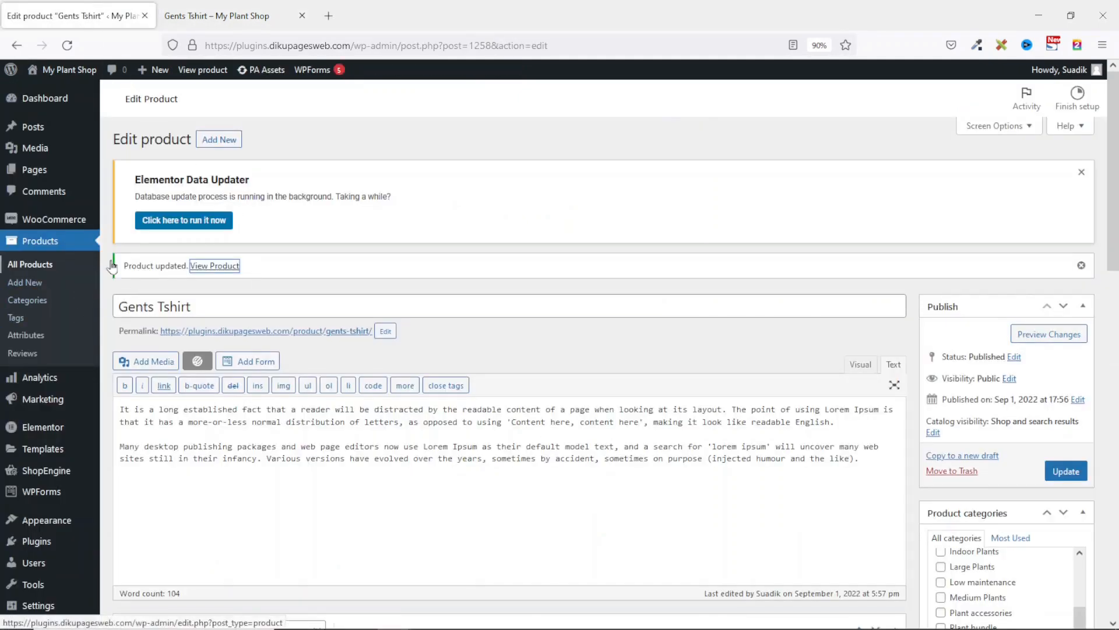
pyautogui.click(222, 141)
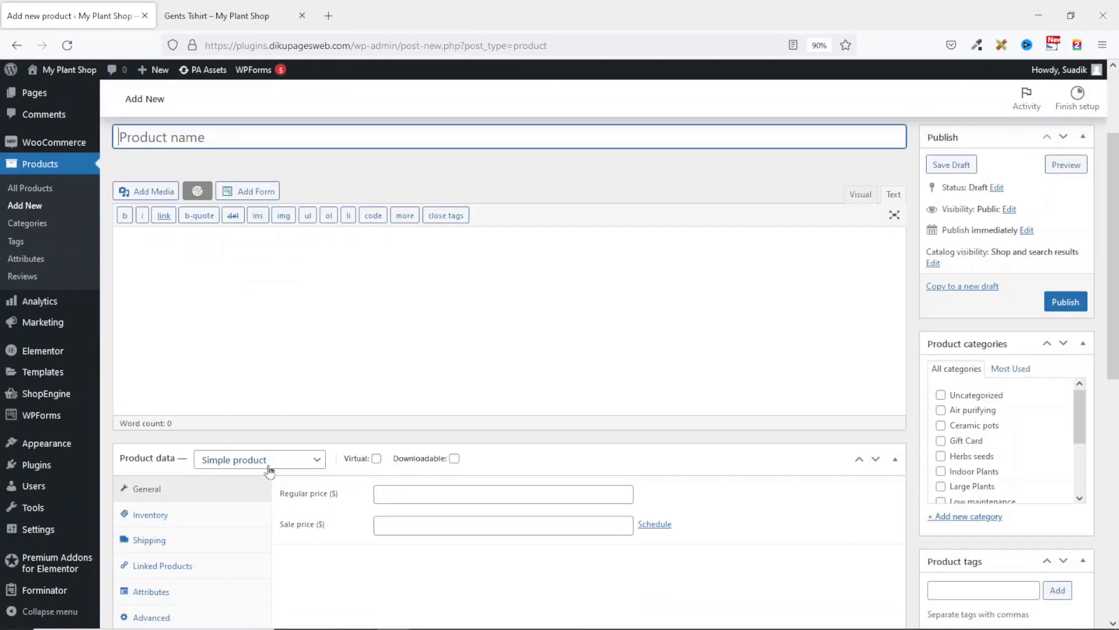
pyautogui.click(269, 466)
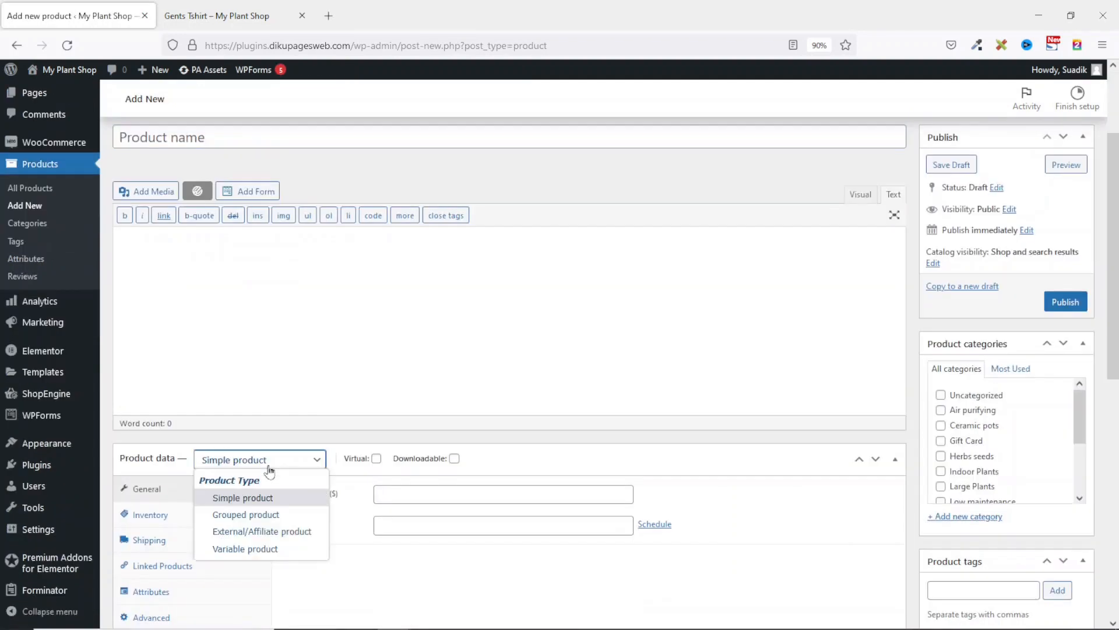
pyautogui.click(259, 549)
pyautogui.scroll(-3, 175, 466)
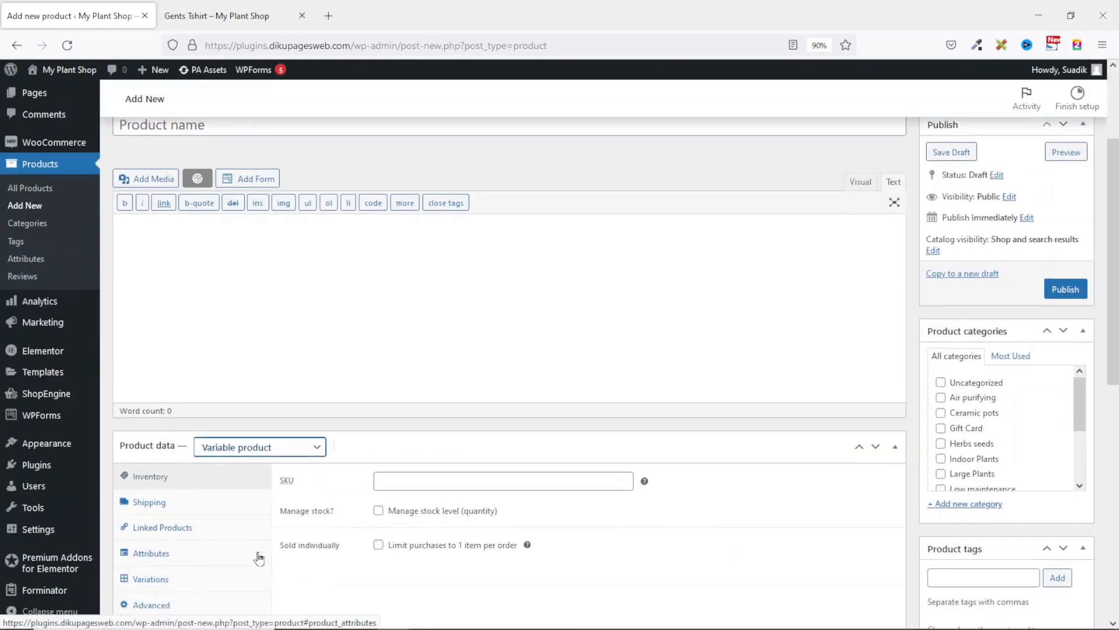
pyautogui.click(152, 432)
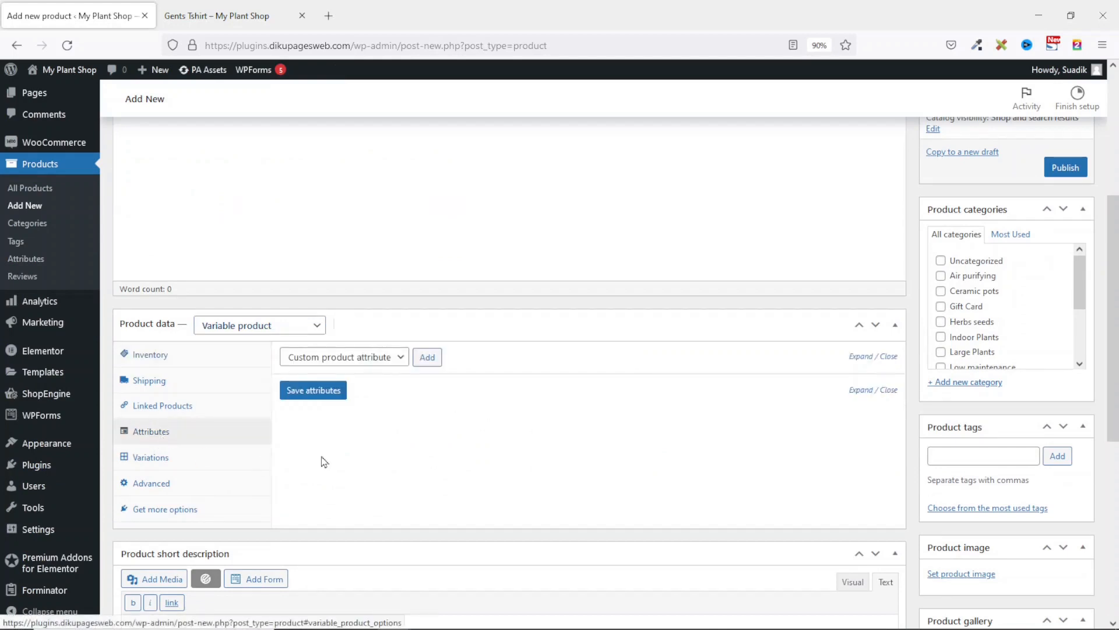
pyautogui.click(387, 359)
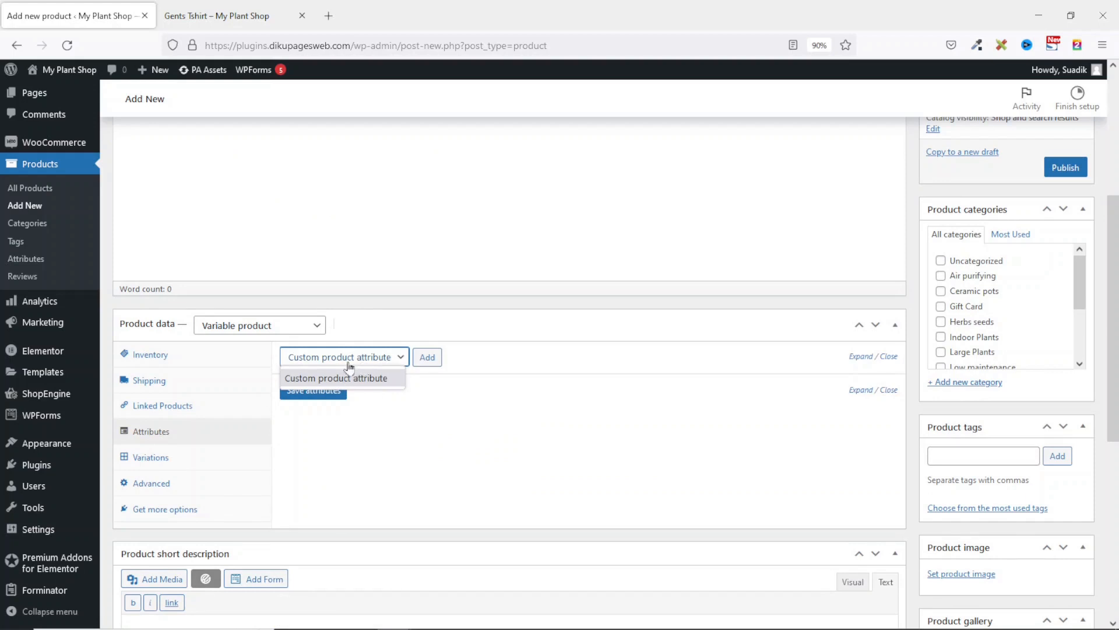
pyautogui.click(233, 24)
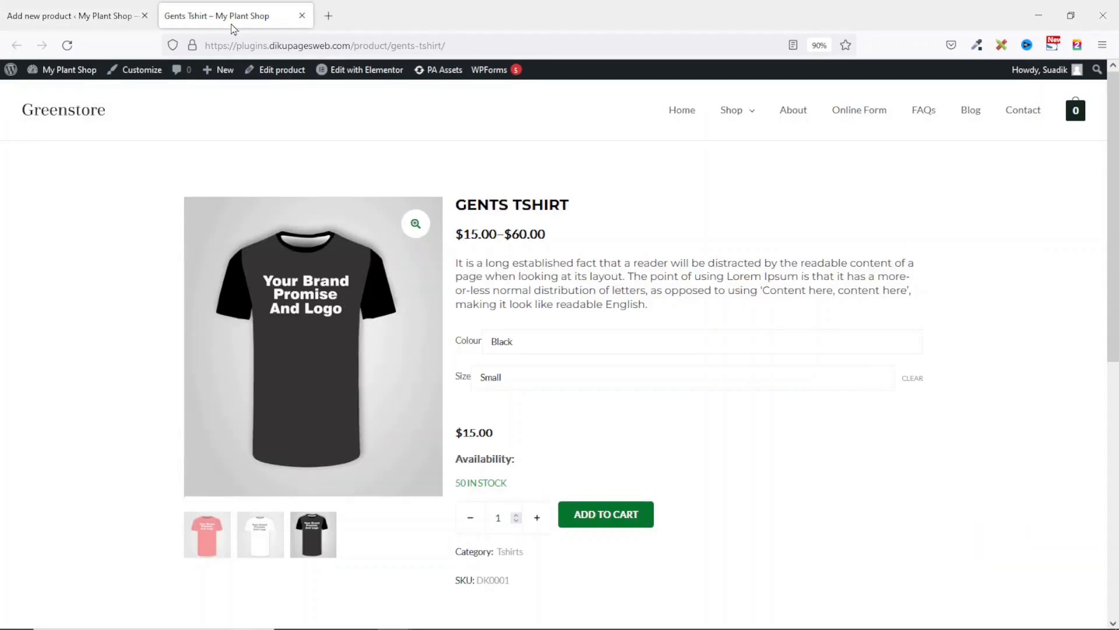
pyautogui.click(62, 17)
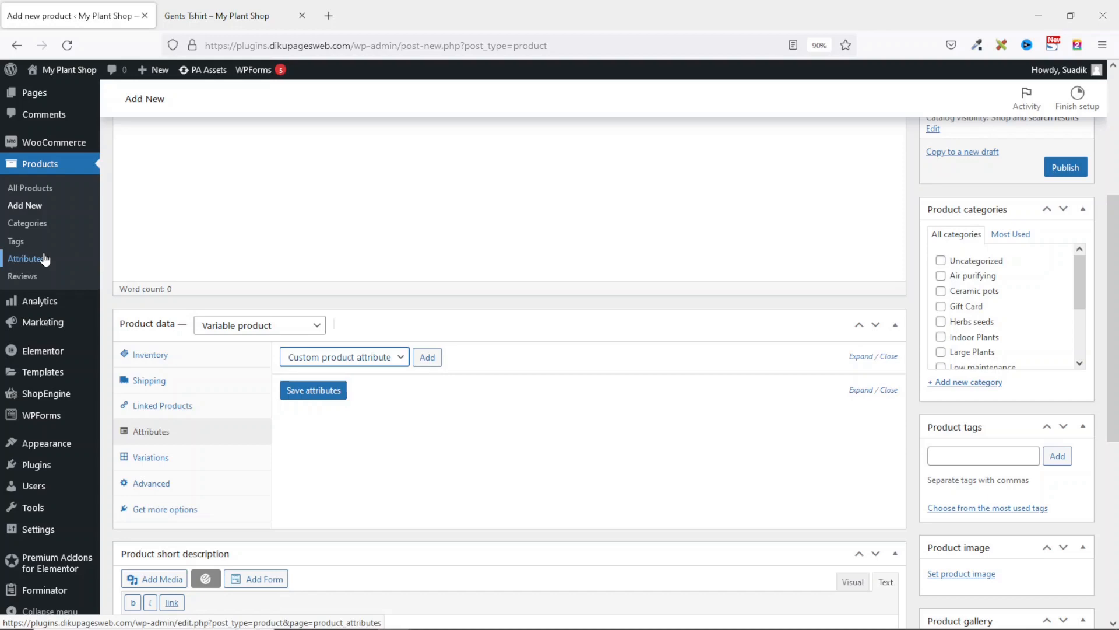
# Search the plugin directory for "variation swatches", then install and activate the Variation Swatches for WooCommerce plugin with 300,000+ active installations.
pyautogui.moveTo(27, 465)
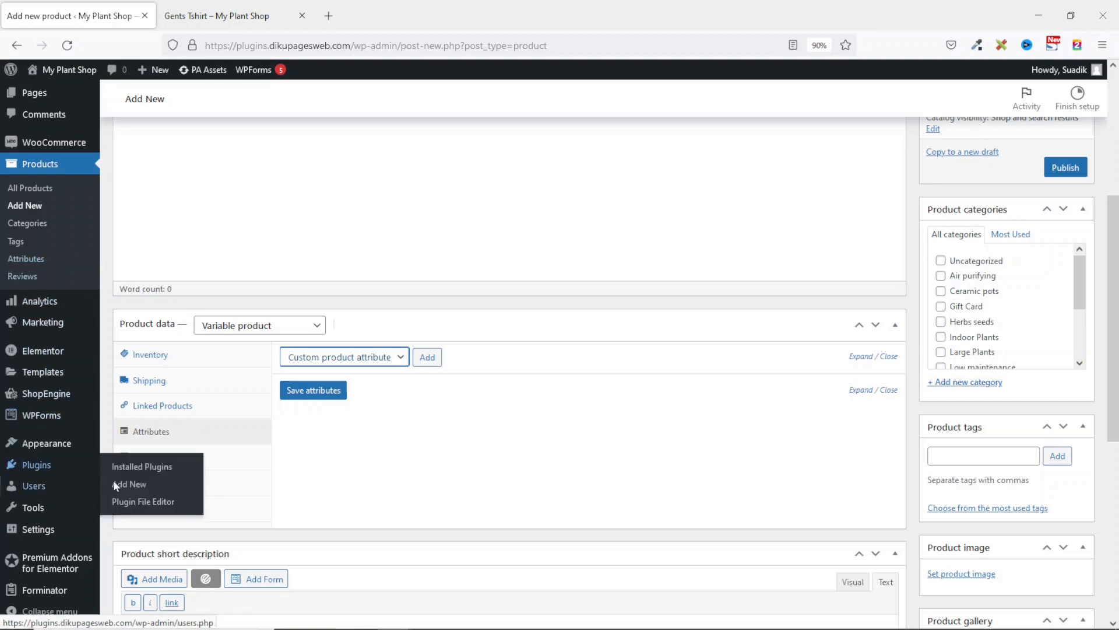
pyautogui.click(159, 489)
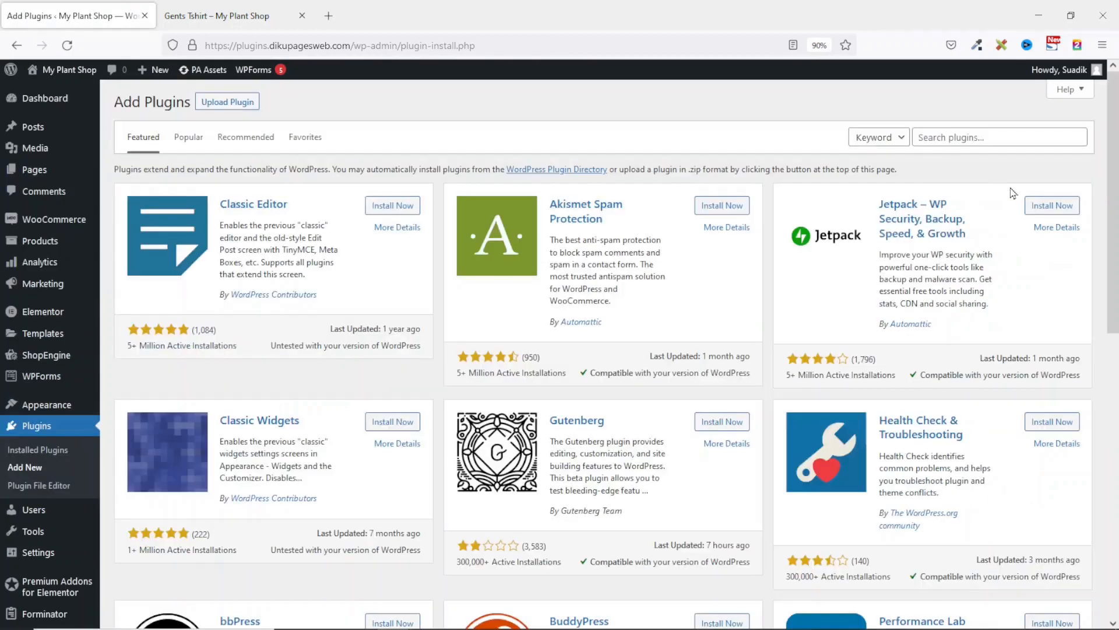
pyautogui.click(978, 141)
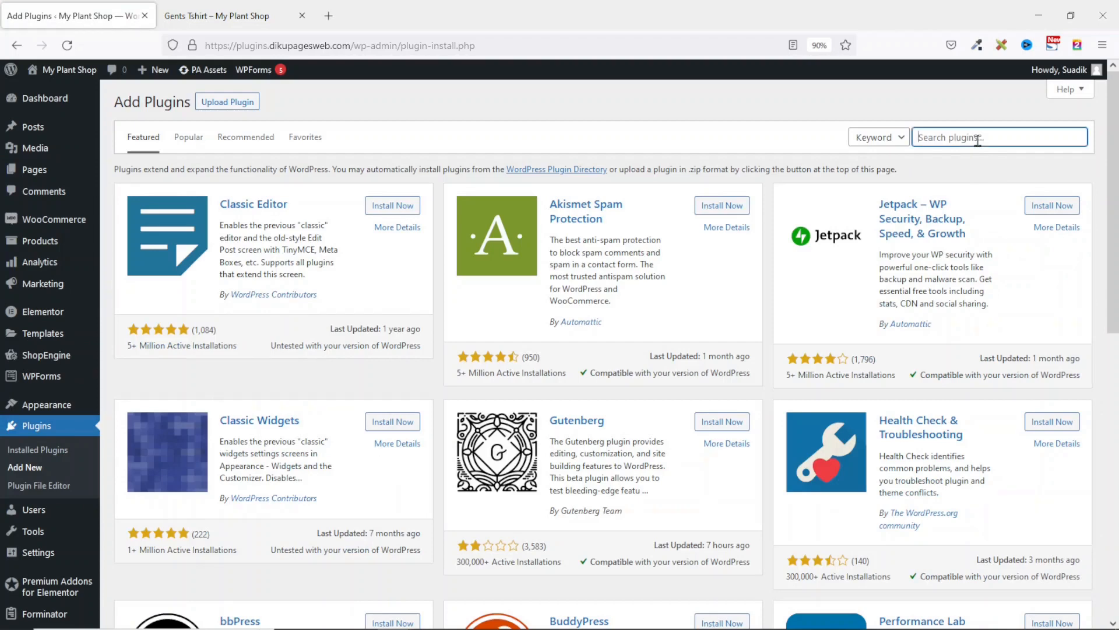
pyautogui.write('variation swatches')
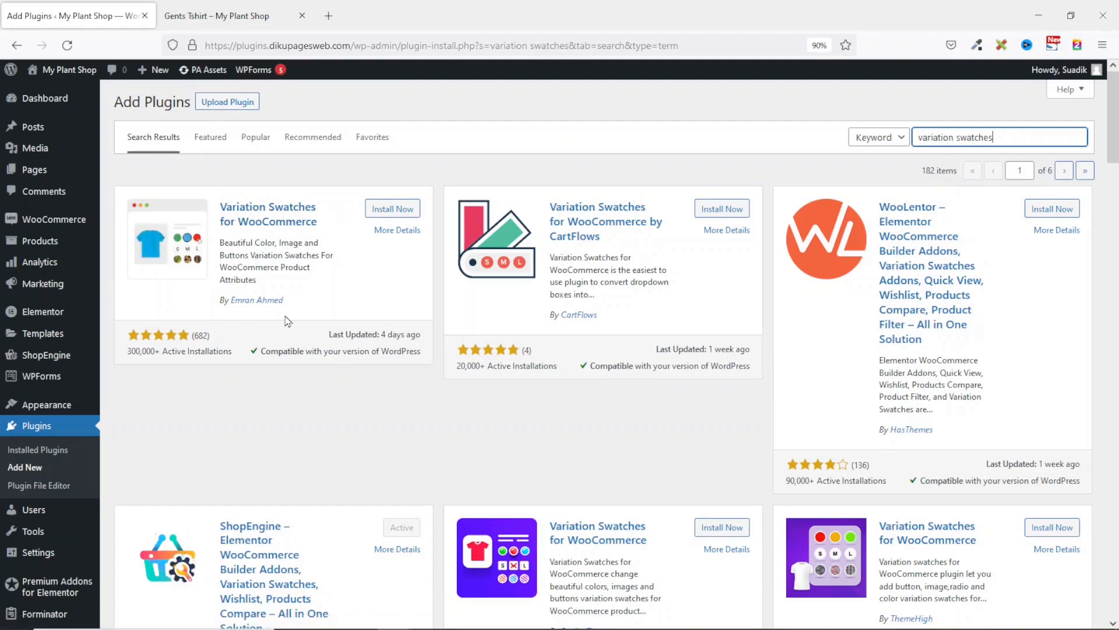
pyautogui.click(392, 210)
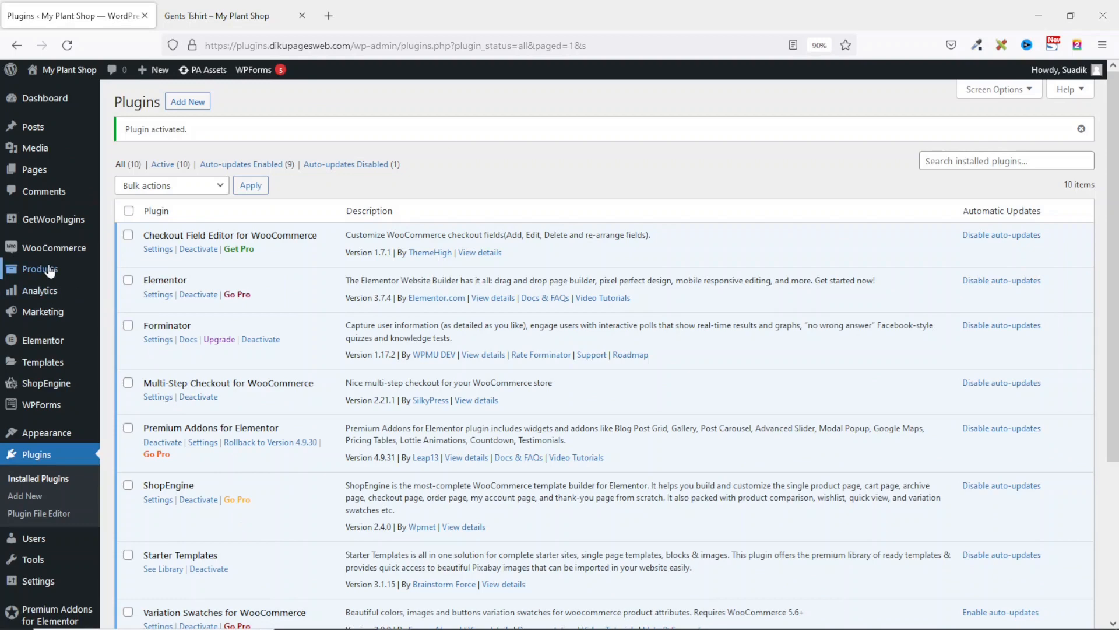
# Add a global product attribute named Colour with archives enabled and the type set to Color.
pyautogui.moveTo(13, 268)
pyautogui.click(125, 344)
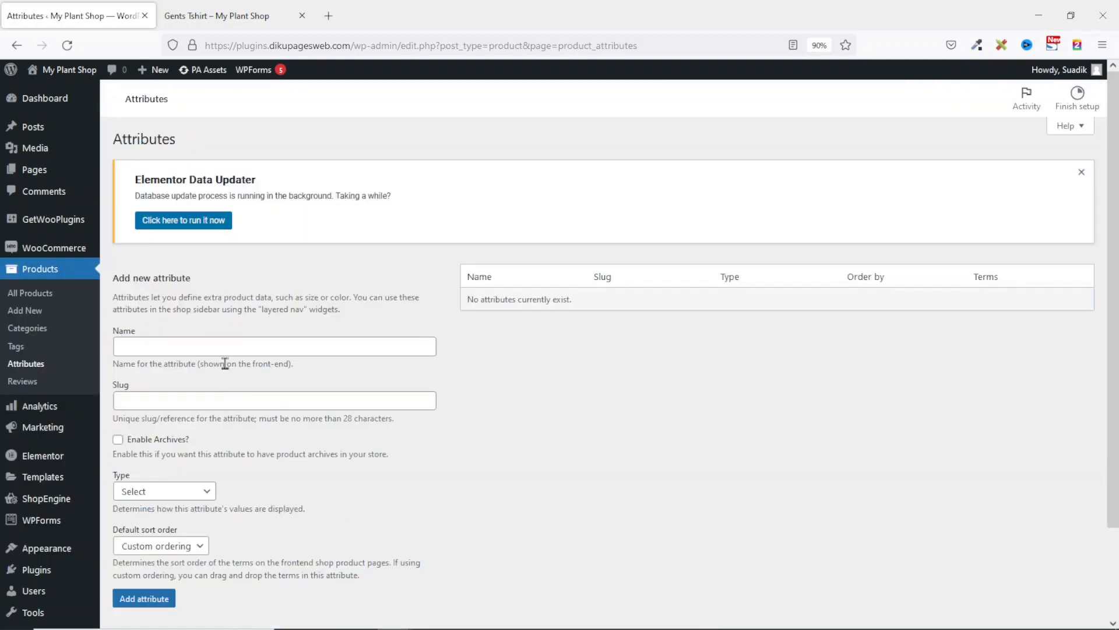
pyautogui.click(221, 345)
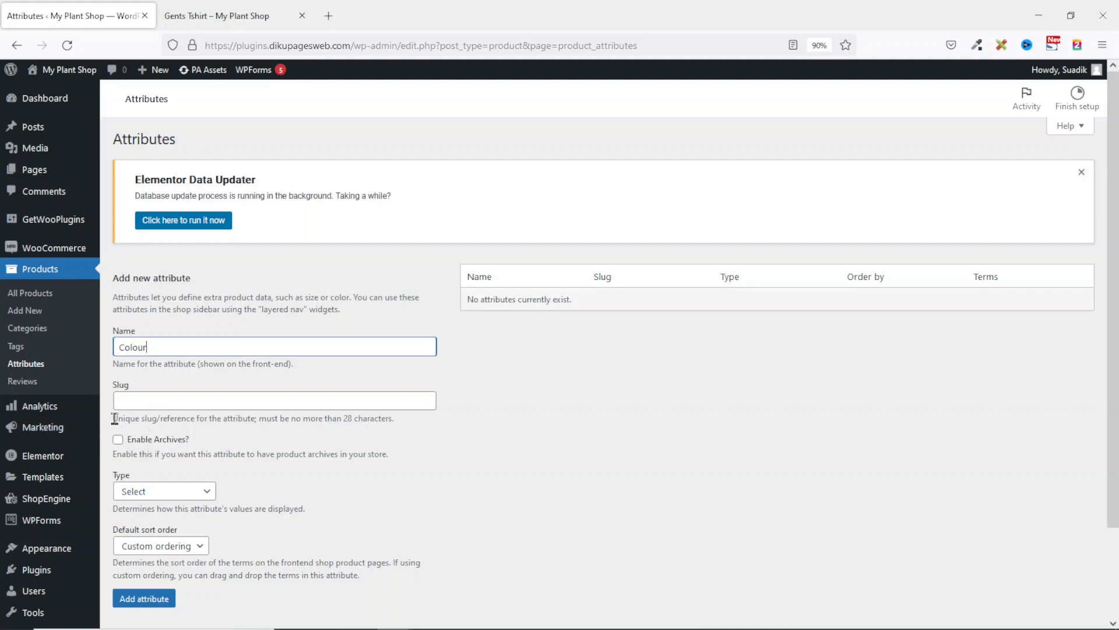
pyautogui.click(120, 442)
pyautogui.click(159, 500)
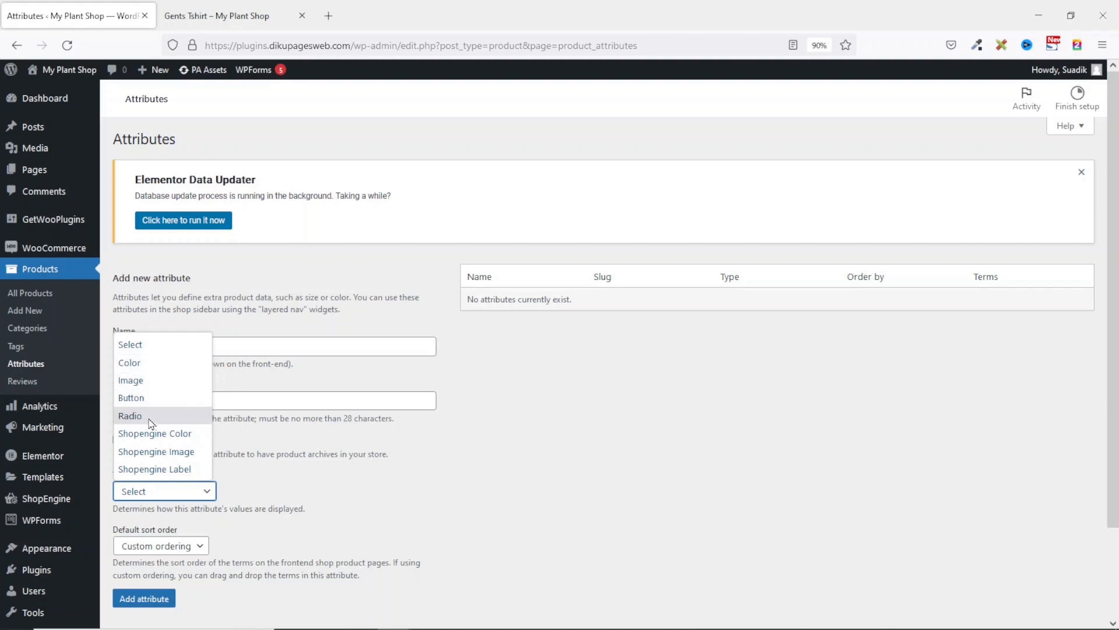
pyautogui.click(146, 368)
pyautogui.scroll(-3, 324, 469)
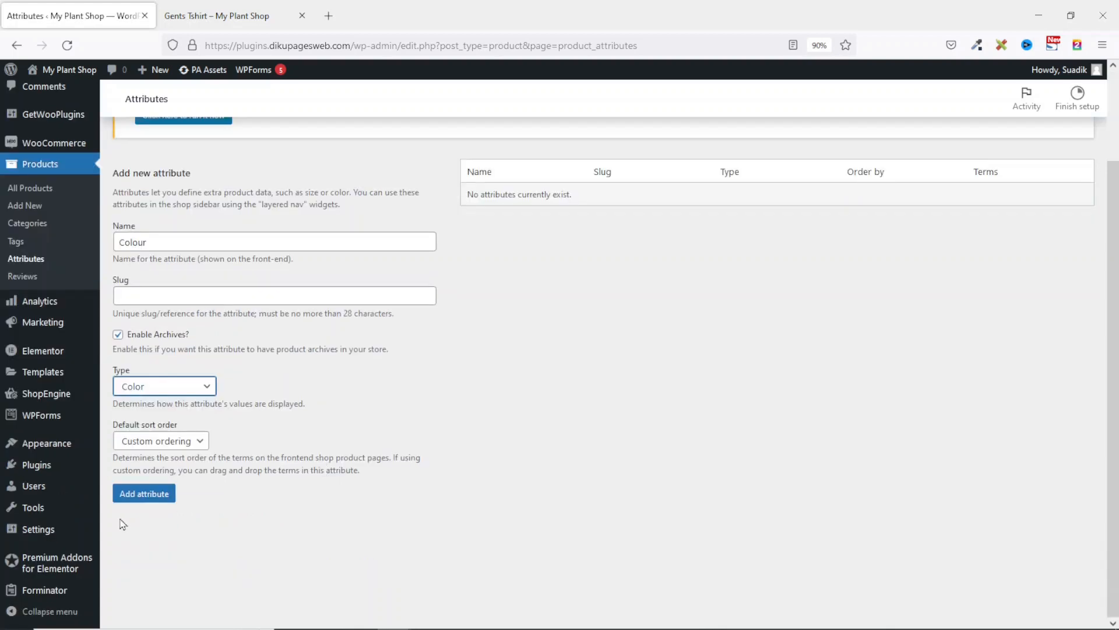
pyautogui.click(144, 494)
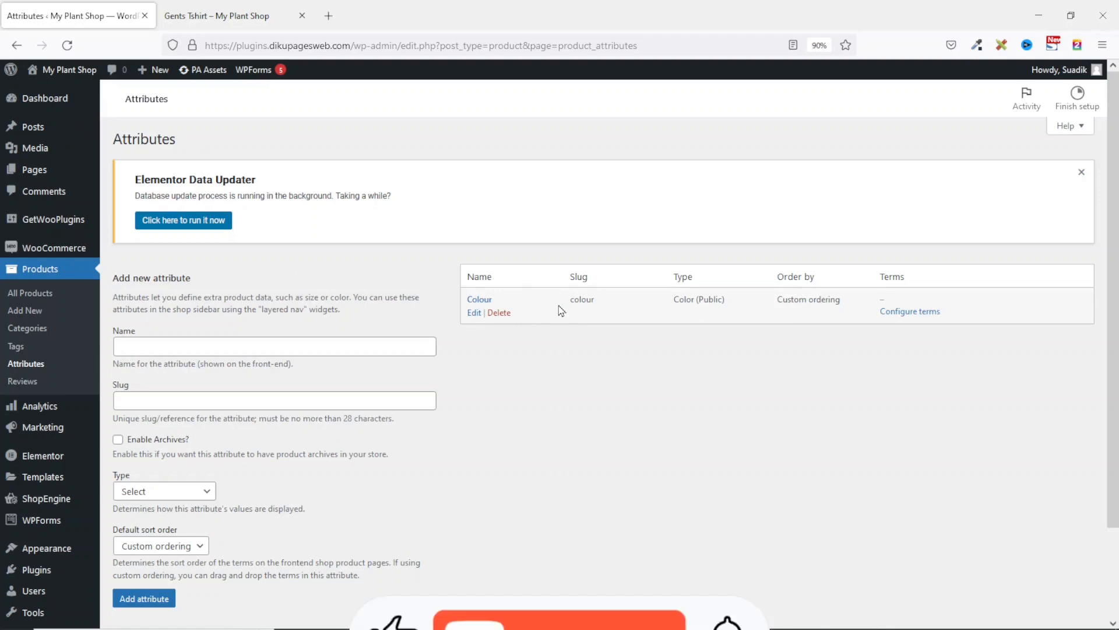
# Add a second global product attribute named Size with archives enabled and the type set to Button.
pyautogui.click(321, 343)
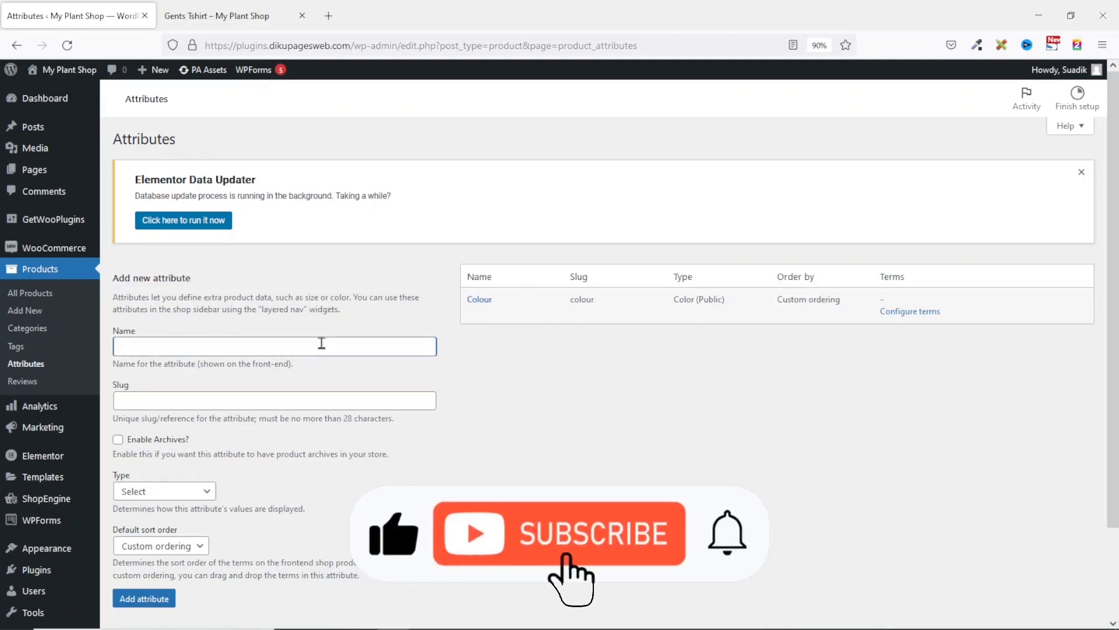
pyautogui.write('Size')
pyautogui.scroll(-1, 184, 400)
pyautogui.click(161, 380)
pyautogui.click(160, 374)
pyautogui.click(160, 426)
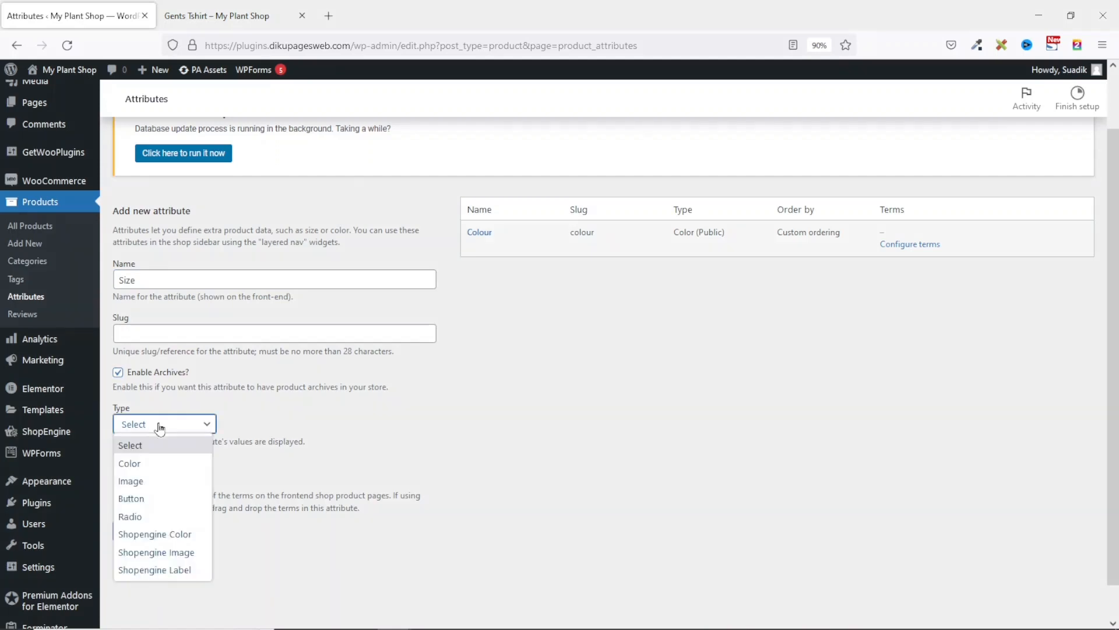
pyautogui.click(153, 499)
pyautogui.click(142, 534)
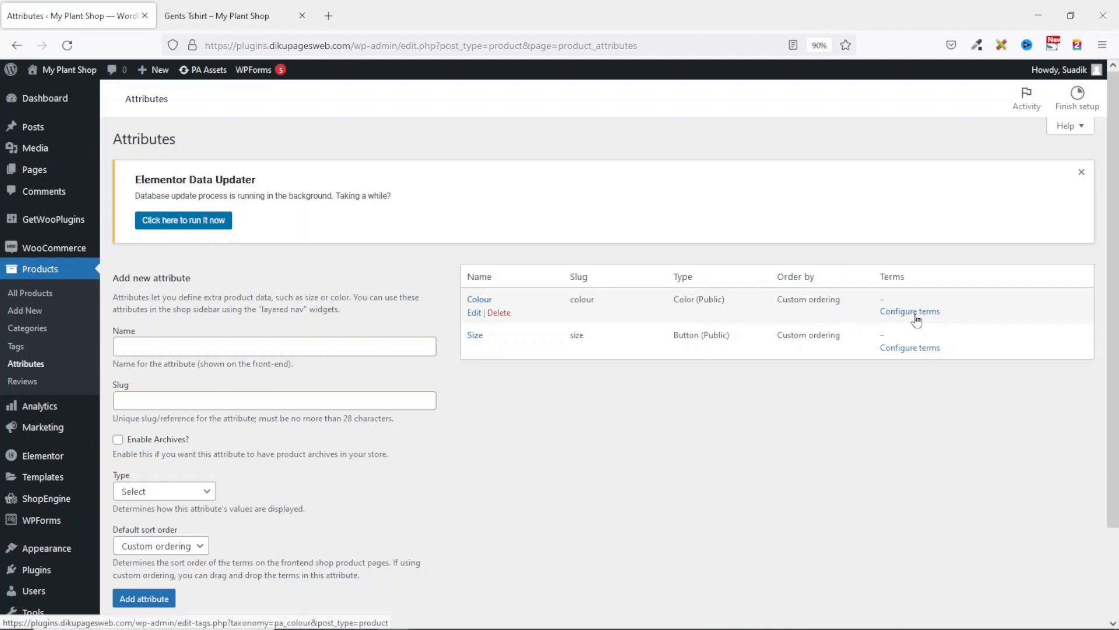
# Configure the Colour attribute's terms by adding Black with the swatch colour #000000.
pyautogui.moveTo(517, 295)
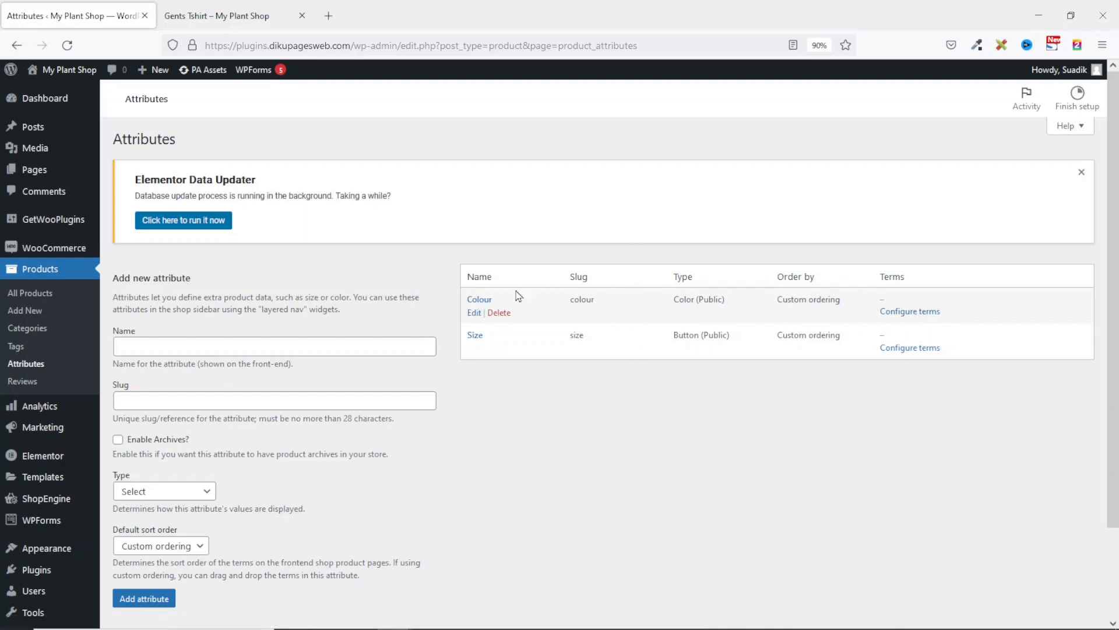
pyautogui.click(908, 315)
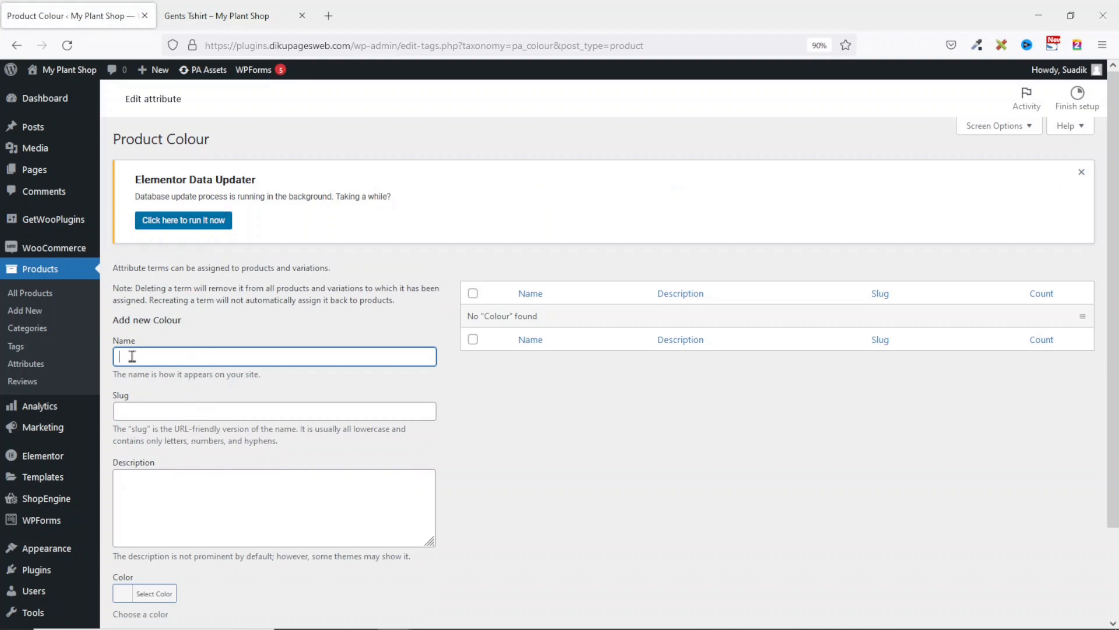
pyautogui.write('Black')
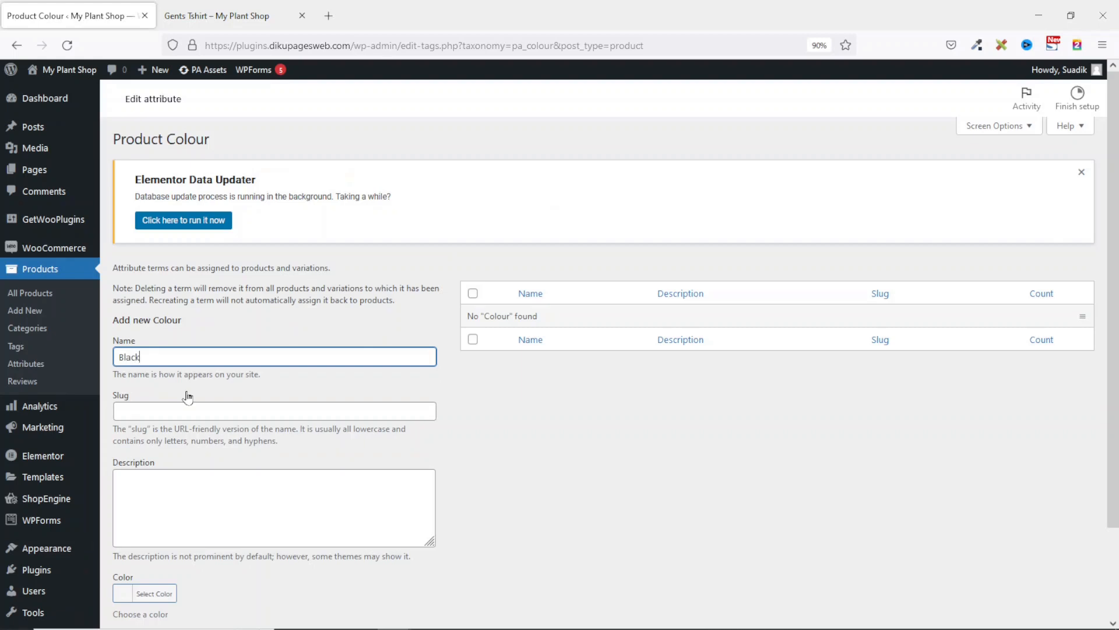
pyautogui.scroll(-2, 145, 512)
pyautogui.click(130, 490)
pyautogui.scroll(-2, 128, 493)
pyautogui.click(126, 517)
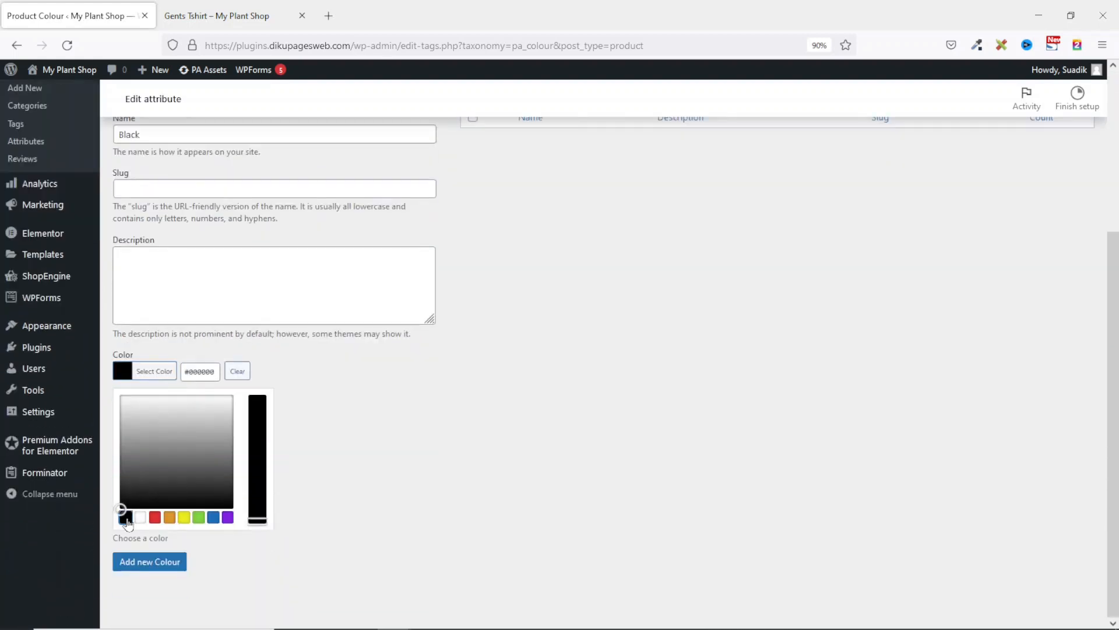
pyautogui.click(139, 562)
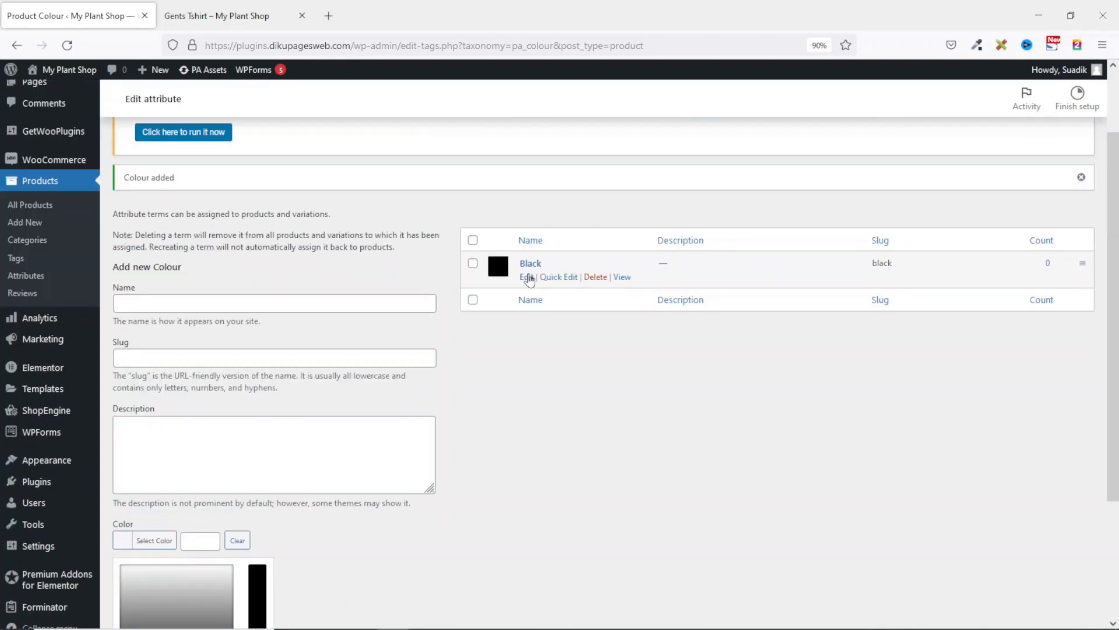
# Add the term White with the swatch colour #ffffff to the Colour attribute.
pyautogui.click(228, 301)
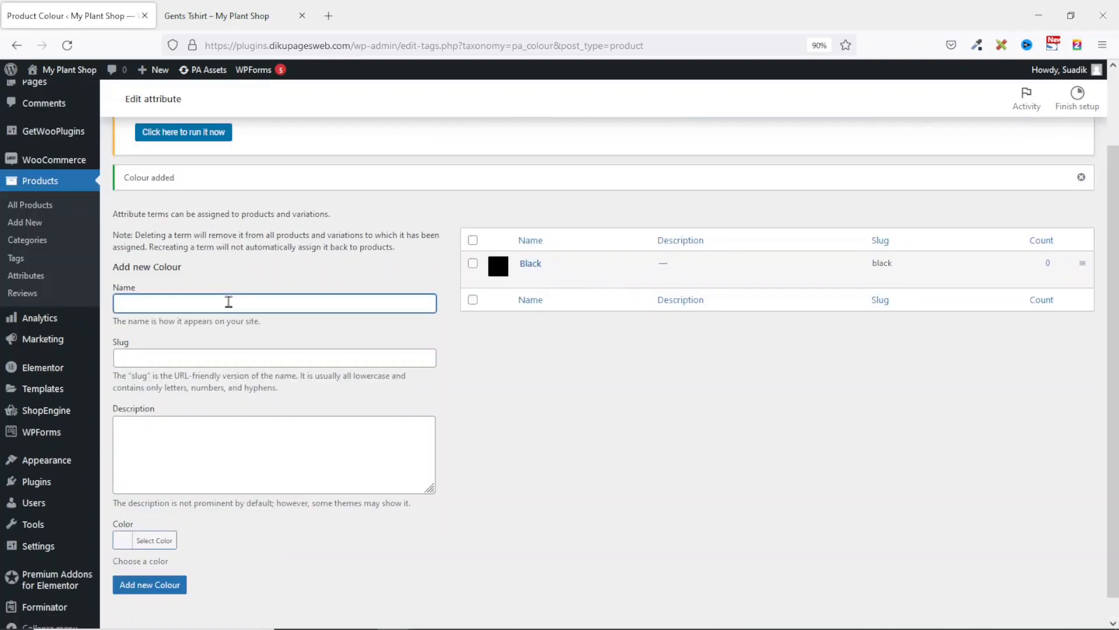
pyautogui.write('White')
pyautogui.scroll(-1, 152, 525)
pyautogui.click(154, 540)
pyautogui.scroll(-3, 198, 518)
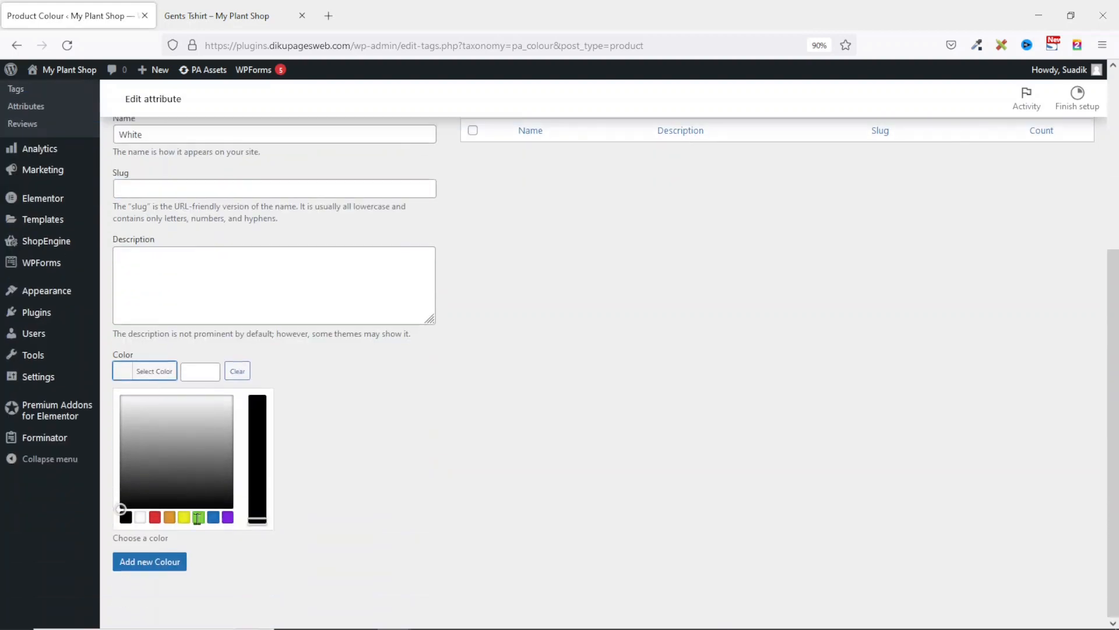
pyautogui.click(140, 517)
pyautogui.click(133, 563)
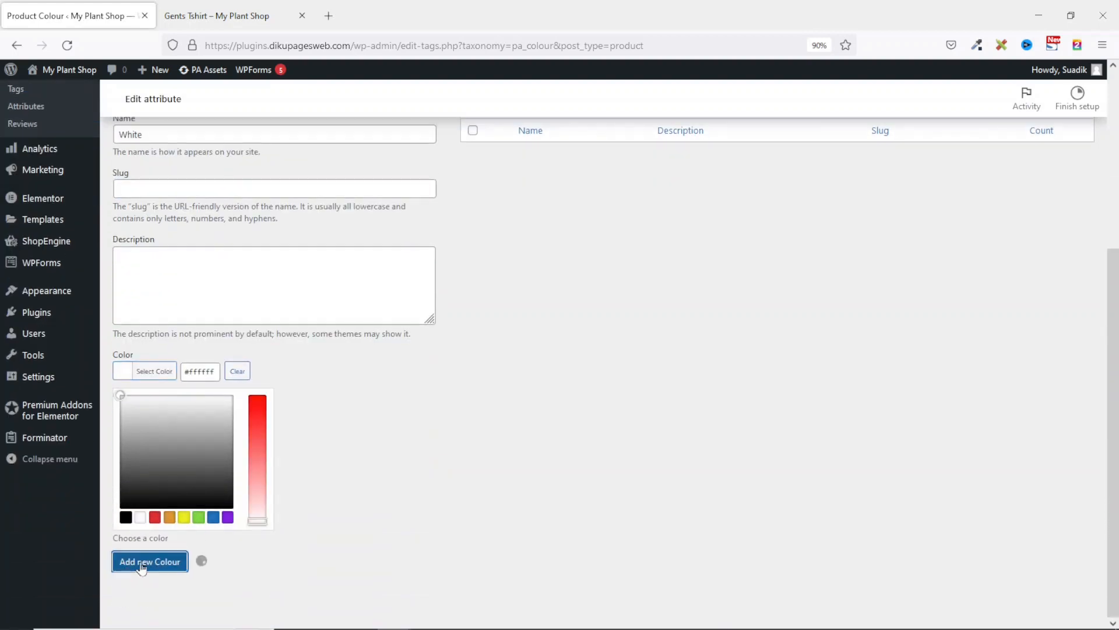
# Add the term Red with the preset red swatch colour #dd3333 to the Colour attribute.
pyautogui.scroll(1, 534, 471)
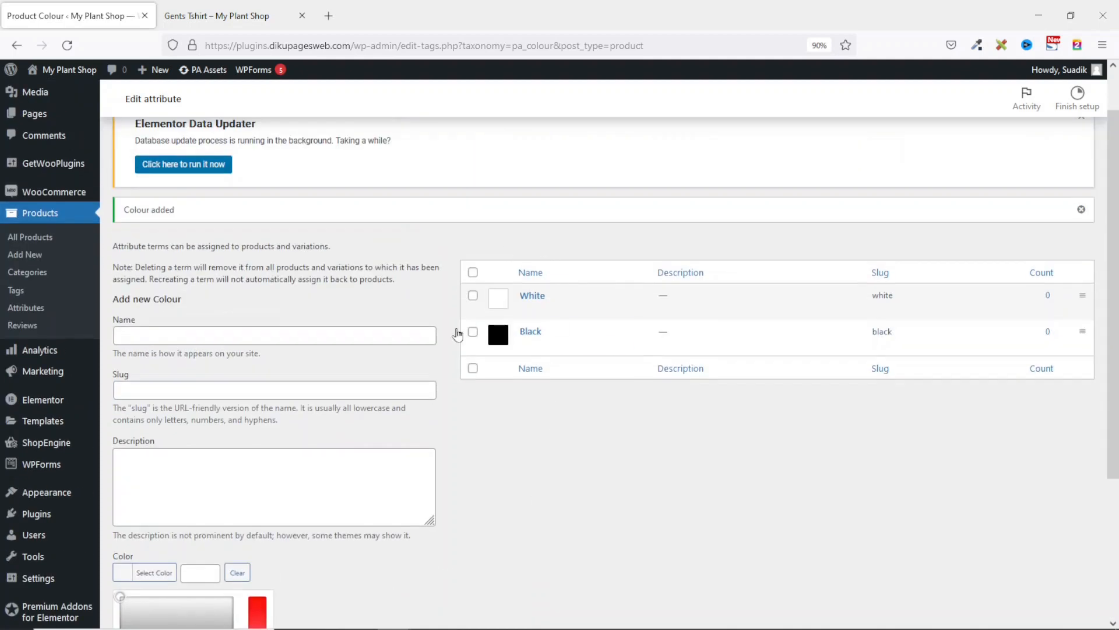
pyautogui.click(252, 341)
pyautogui.write('Red')
pyautogui.scroll(-2, 116, 538)
pyautogui.click(125, 518)
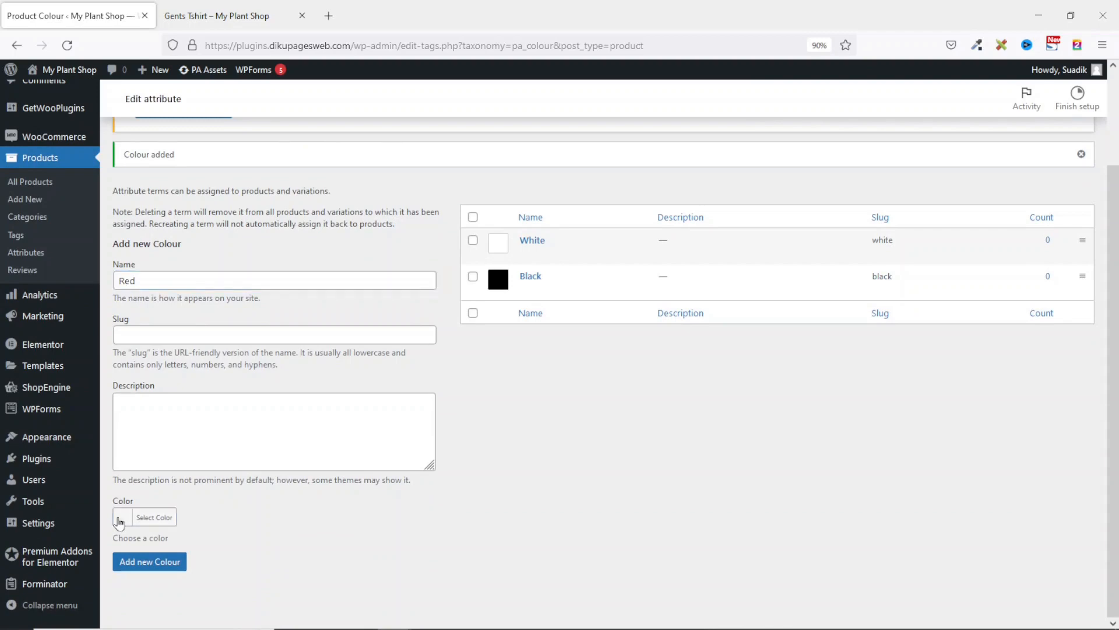
pyautogui.scroll(-5, 207, 516)
pyautogui.click(154, 519)
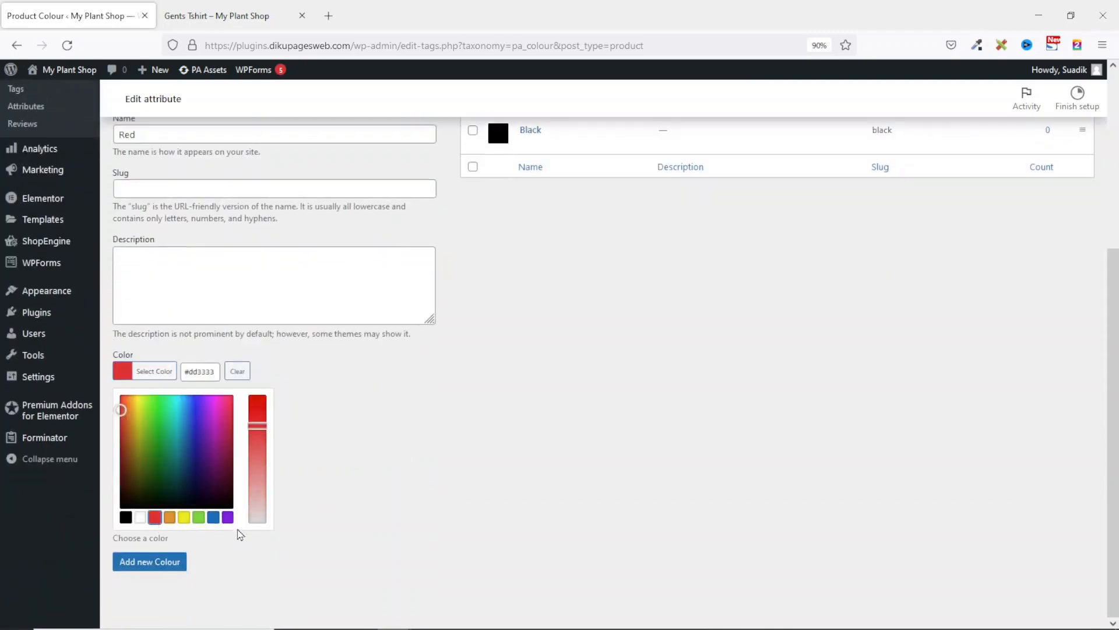
pyautogui.click(146, 563)
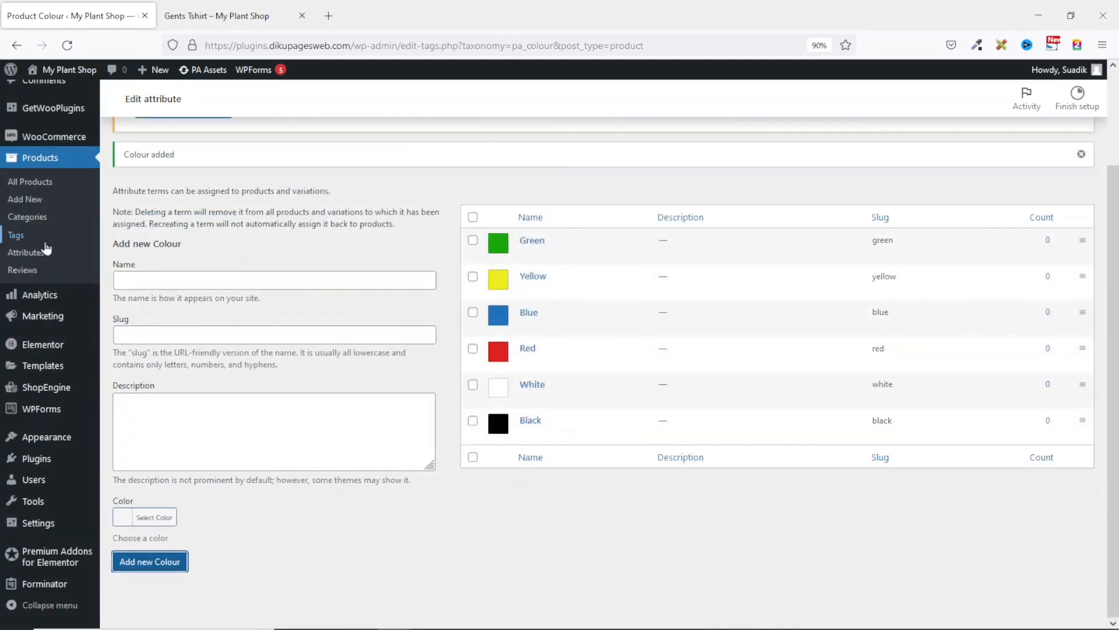
# Add the terms Small, Medium and Large to the Size attribute and arrange them in that order.
pyautogui.click(26, 253)
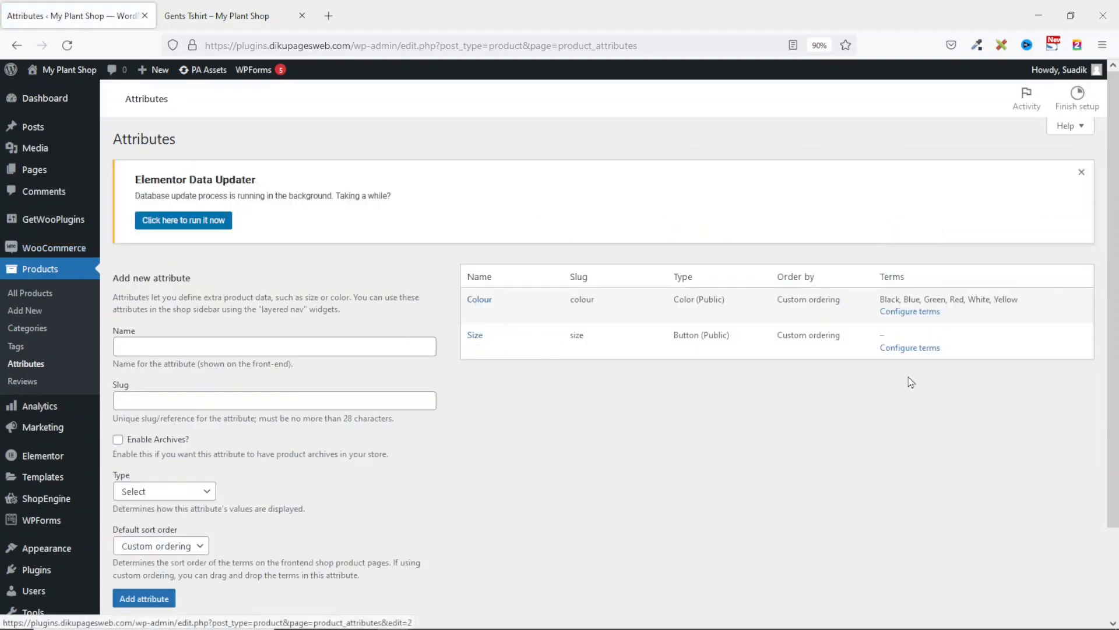
pyautogui.click(899, 348)
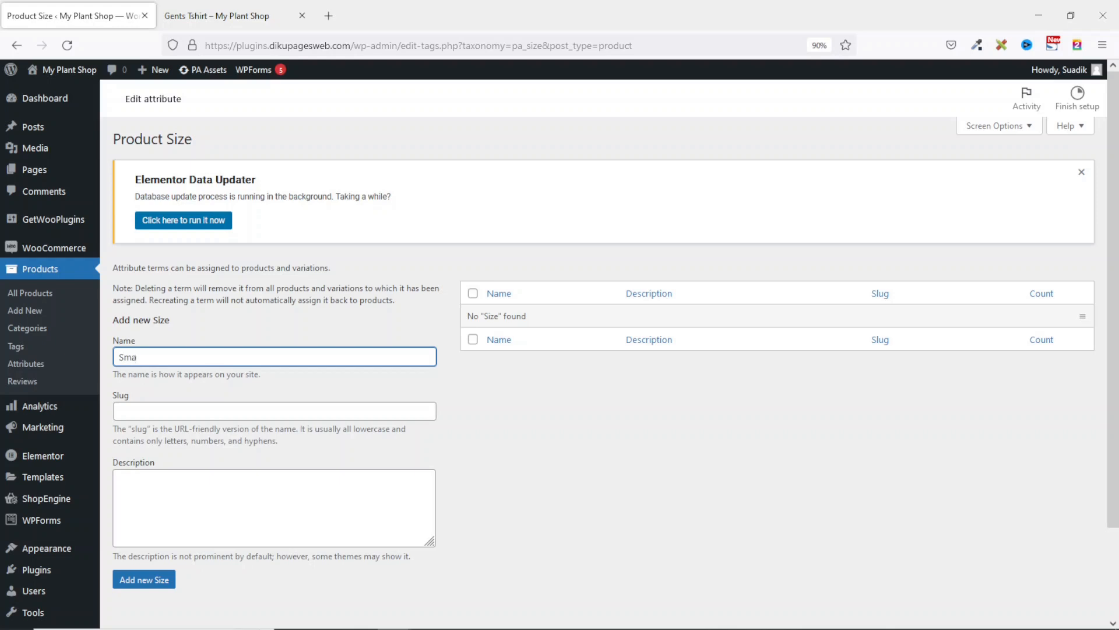
pyautogui.click(144, 579)
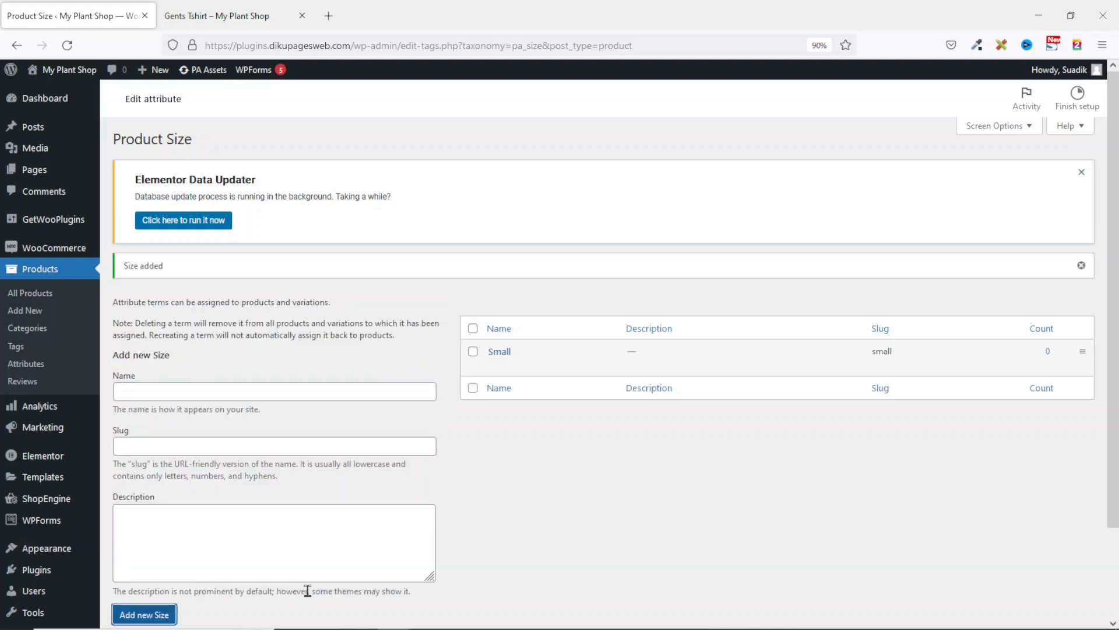
pyautogui.click(183, 390)
pyautogui.write('Medium')
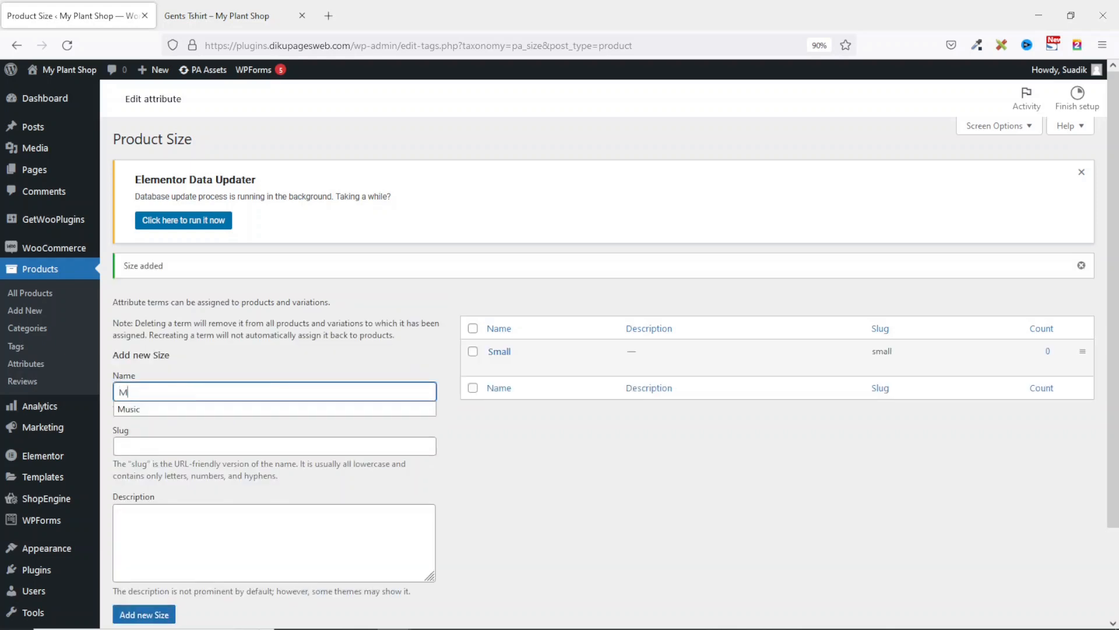
pyautogui.press('Return')
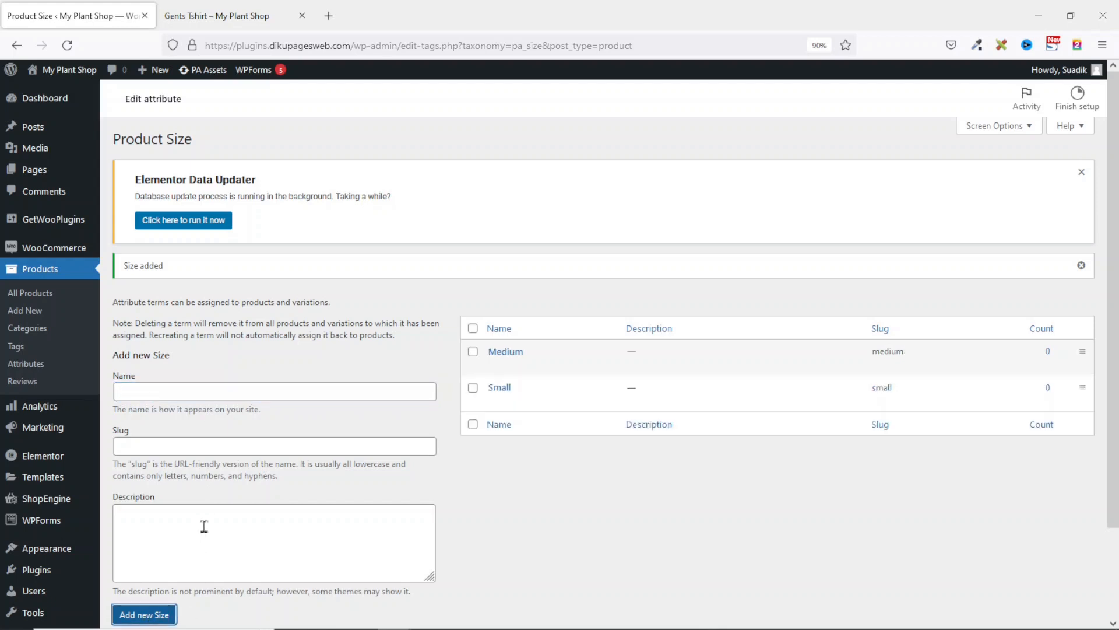
pyautogui.click(172, 392)
pyautogui.write('Large')
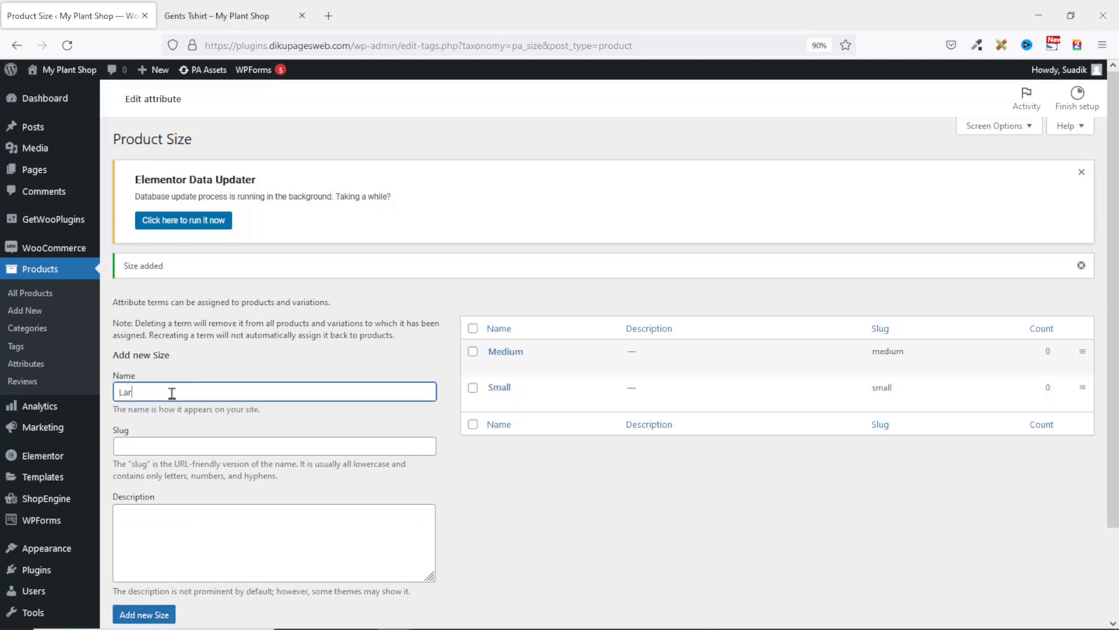
pyautogui.press('Return')
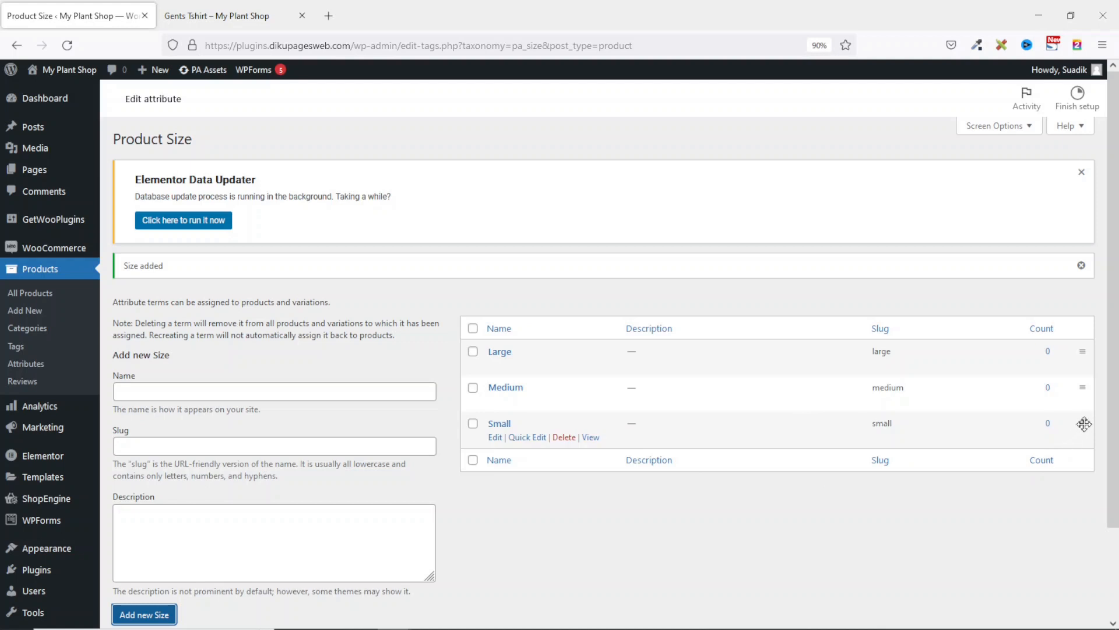
pyautogui.moveTo(1081, 415); pyautogui.dragTo(1072, 354)
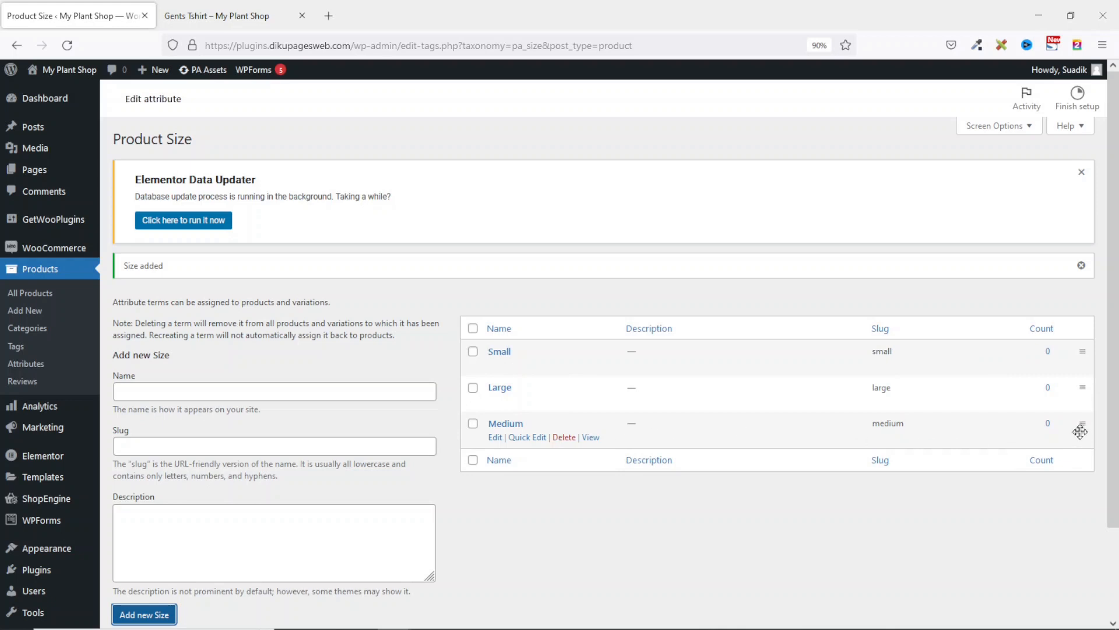
pyautogui.moveTo(1081, 426); pyautogui.dragTo(1081, 387)
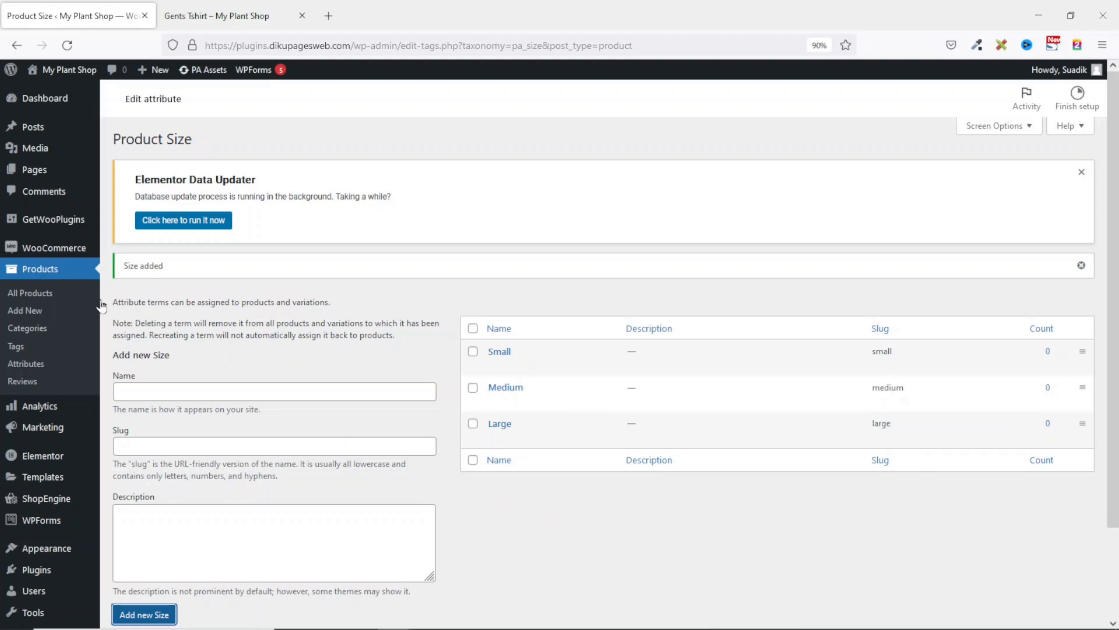
# Start a new product titled "Modern Tshirt" and fill its description with the "It is a long established fact" placeholder text.
pyautogui.click(36, 318)
pyautogui.write('Modern')
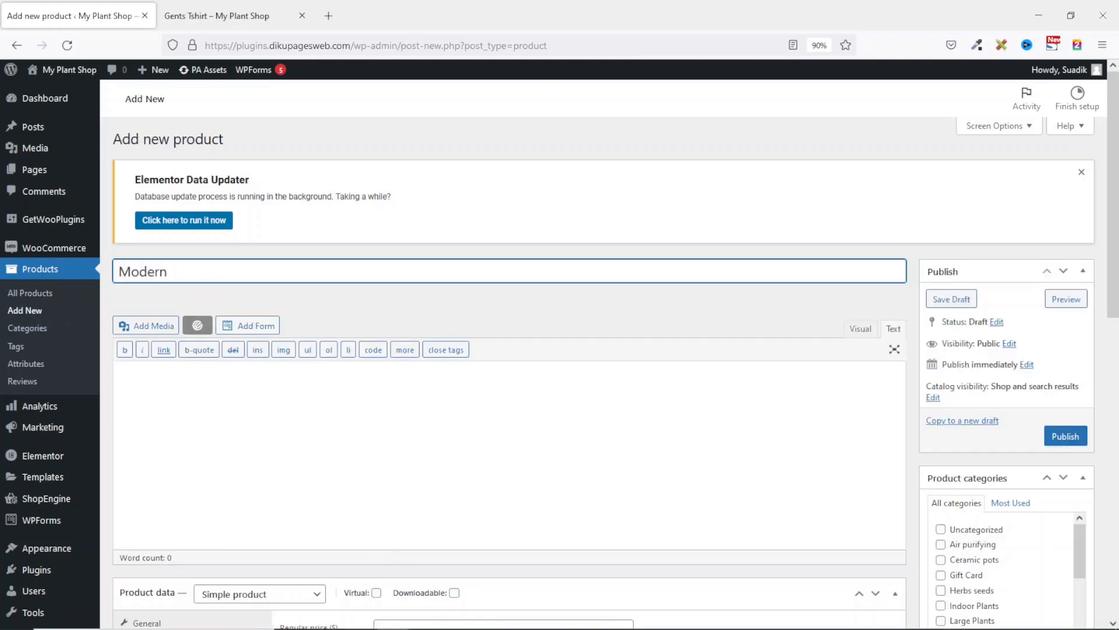
pyautogui.write(' Tshirt')
pyautogui.click(445, 440)
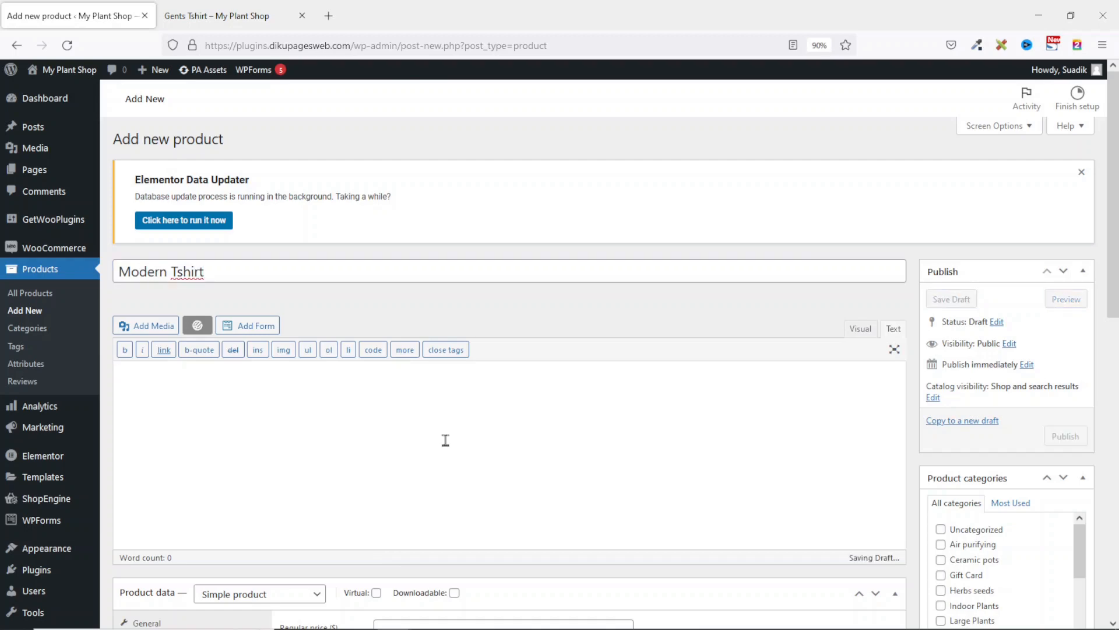
pyautogui.write('It is a long established fact that a reader will be distracted by the readable content of a page when looking at its layout. The point of using Lorem Ipsum is that it has a more-or-less normal distribution of letters, as opposed to using ‘Content here, content here’, making it look like readable English.  Many desktop publishing packages and web page editors now use Lorem Ipsum as their default model text, and a search for ‘lorem ipsum’ will uncover many web sites still in their infancy. Various versions have evolved over the years, sometimes by accident, sometimes on purpose (injected humour and the like).')
# Set the Modern Tshirt's product type to Variable product.
pyautogui.scroll(-3, 148, 426)
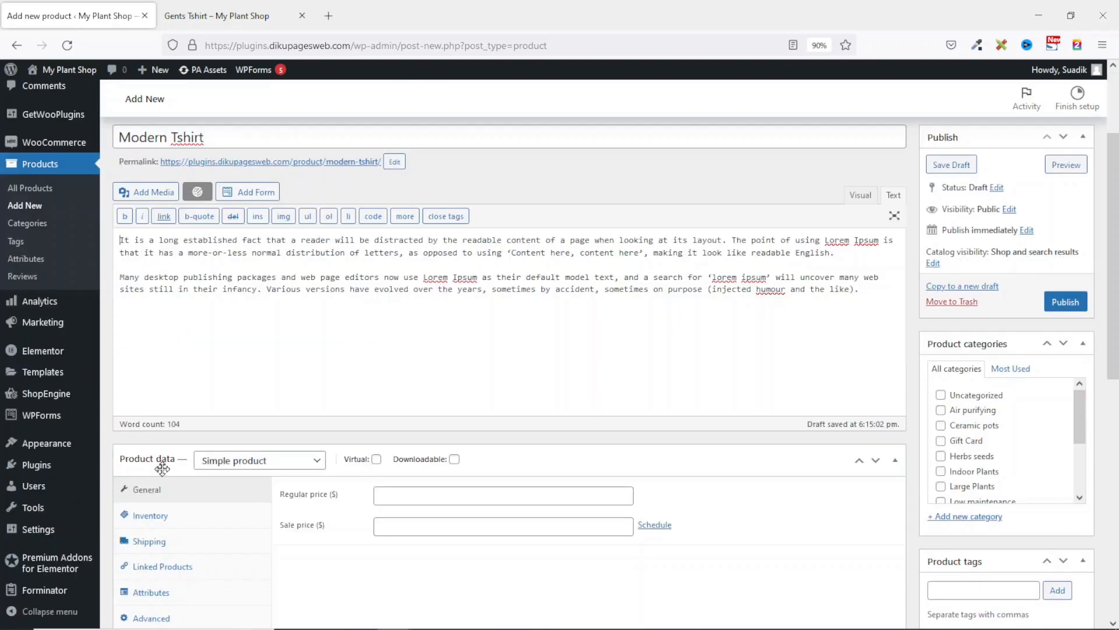
pyautogui.click(251, 464)
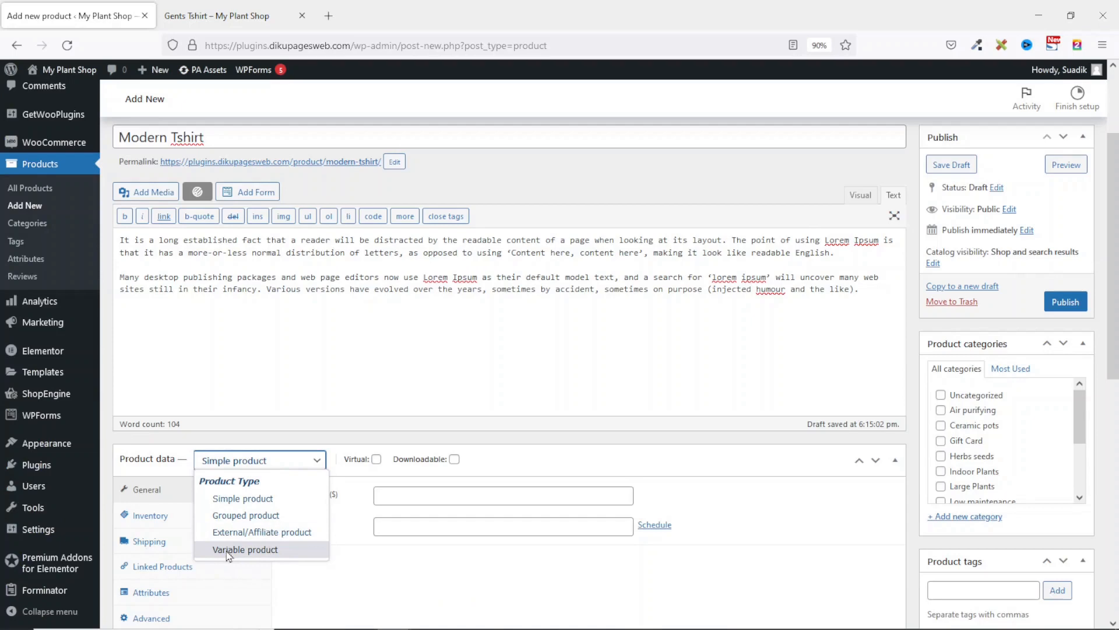
pyautogui.click(245, 549)
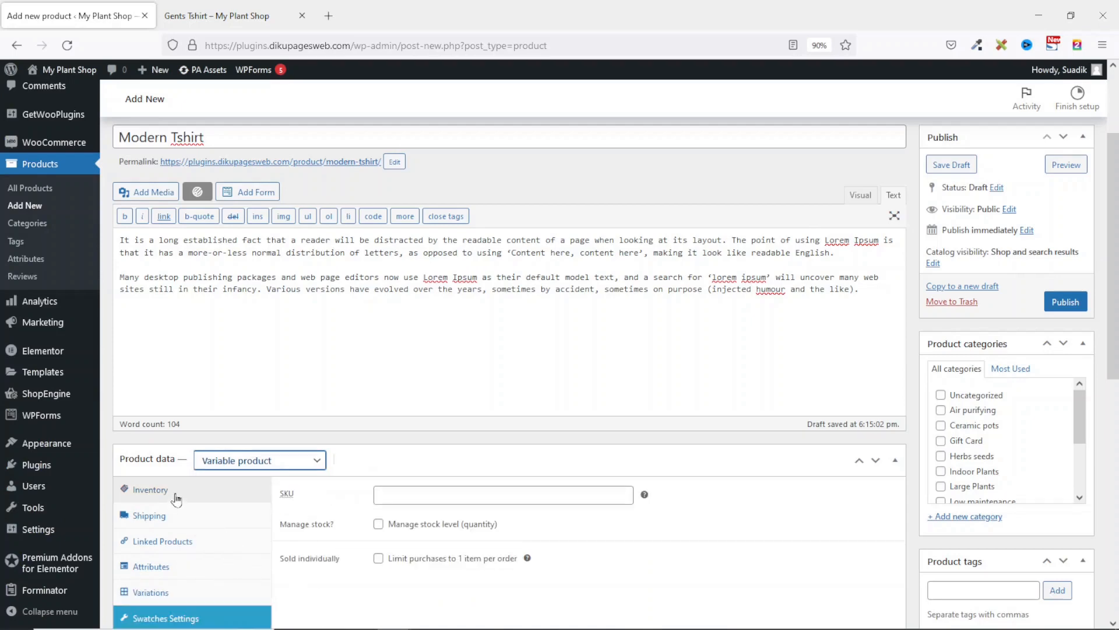
pyautogui.scroll(-3, 457, 603)
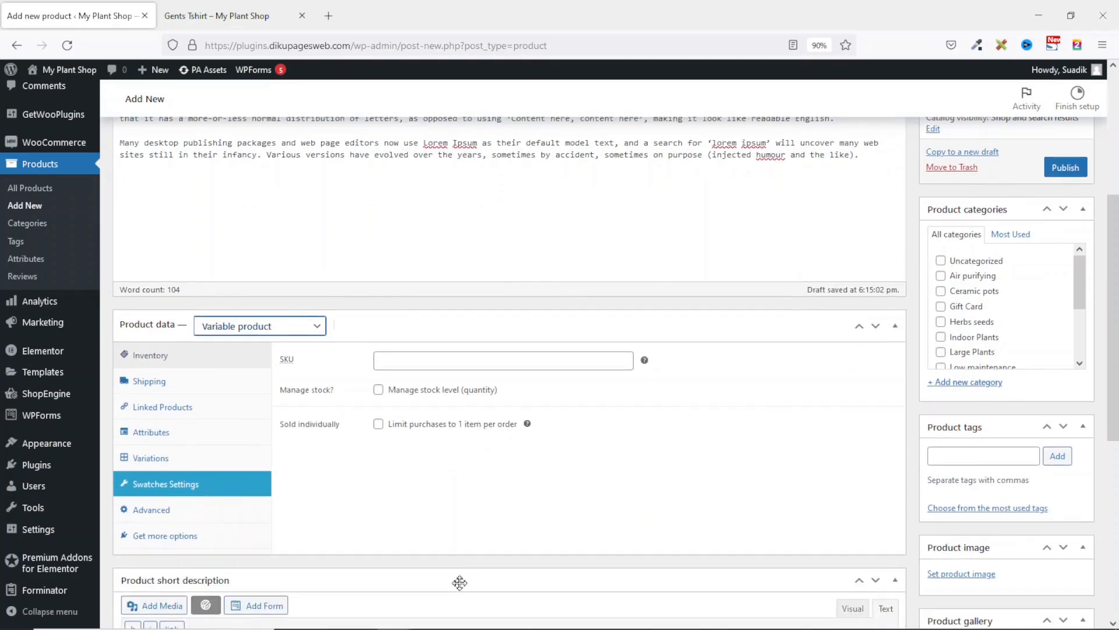
# Add the global Colour attribute to the Modern Tshirt product's attributes.
pyautogui.click(173, 436)
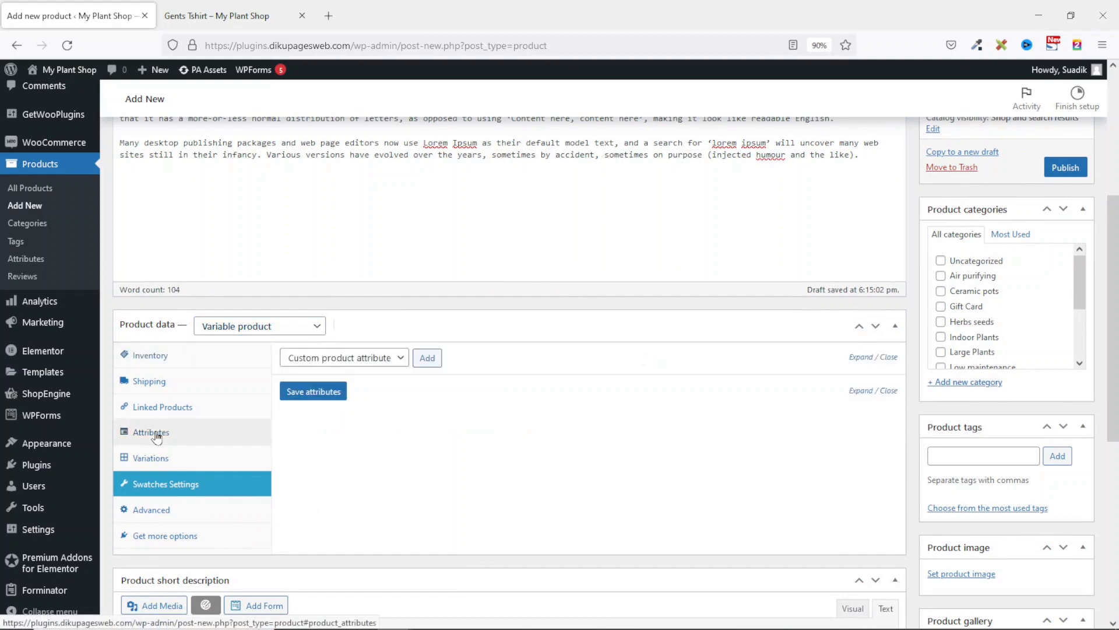
pyautogui.click(389, 362)
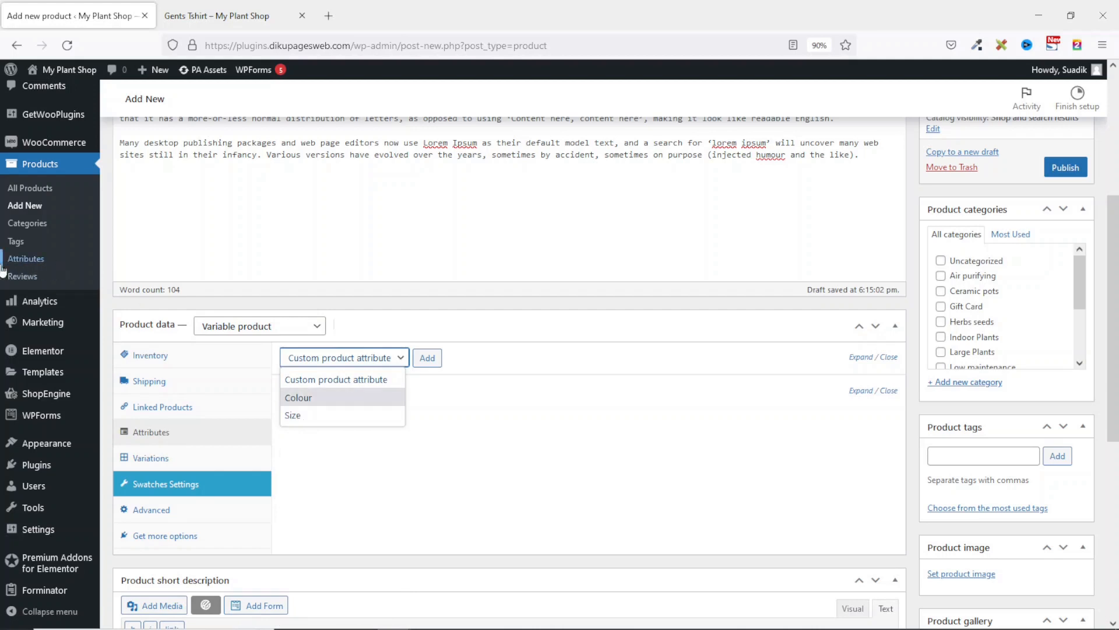
pyautogui.click(315, 398)
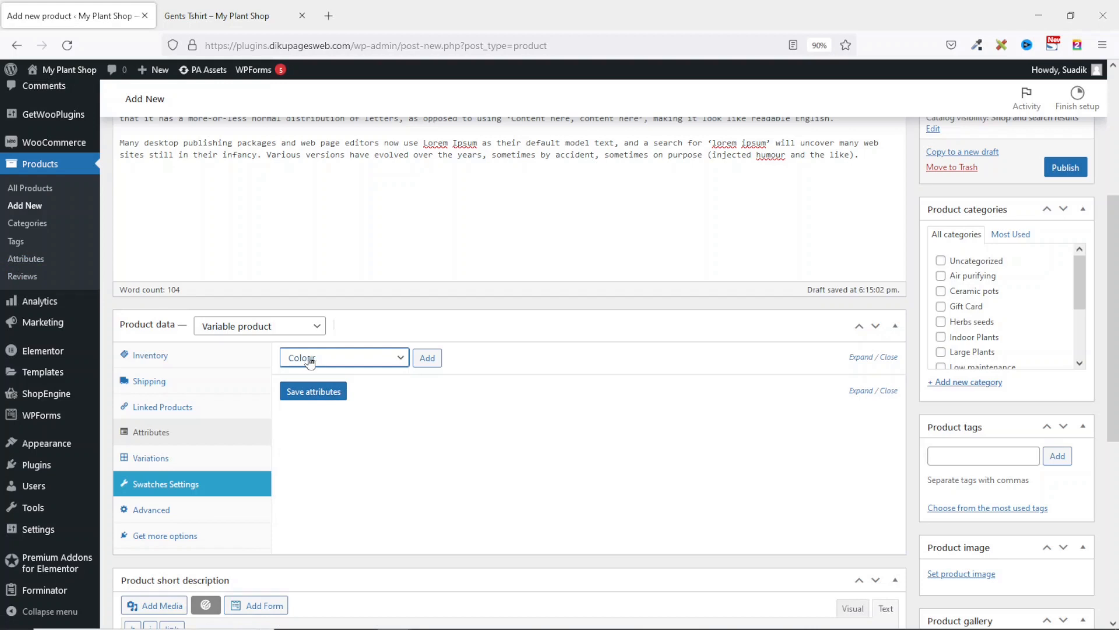
pyautogui.click(428, 358)
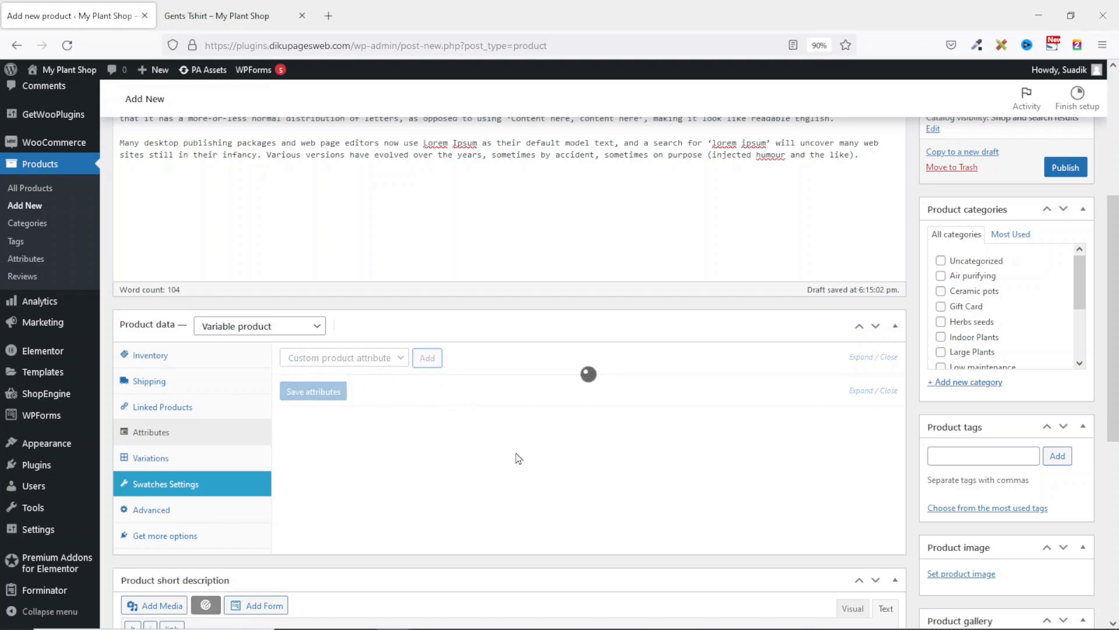
pyautogui.click(501, 440)
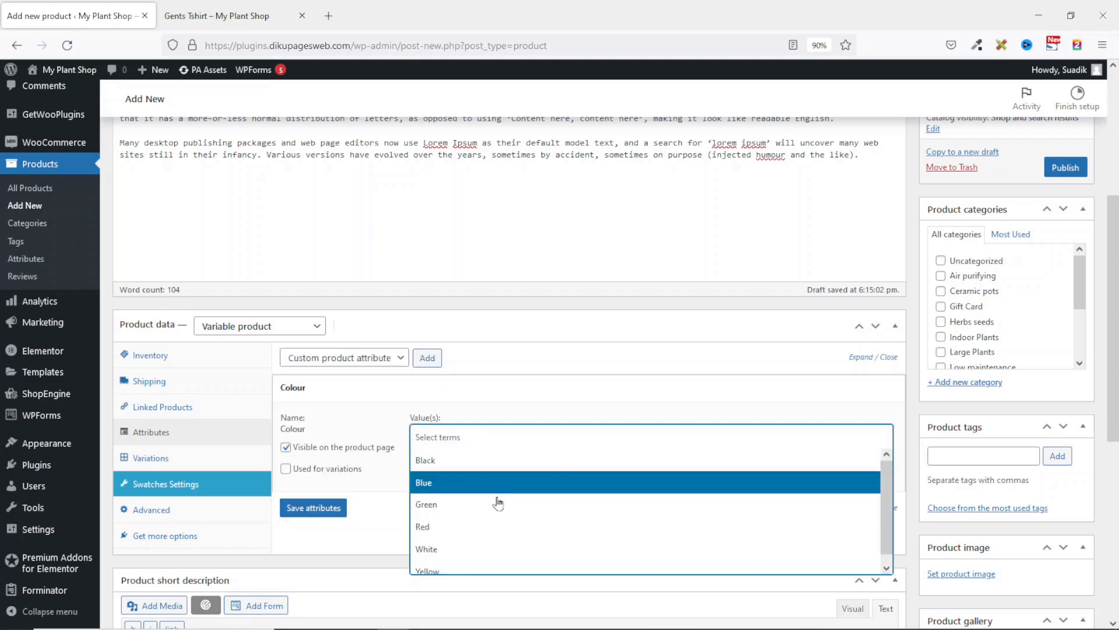
pyautogui.scroll(1, 496, 519)
pyautogui.click(447, 470)
pyautogui.click(495, 440)
pyautogui.click(482, 528)
pyautogui.click(519, 436)
pyautogui.click(485, 564)
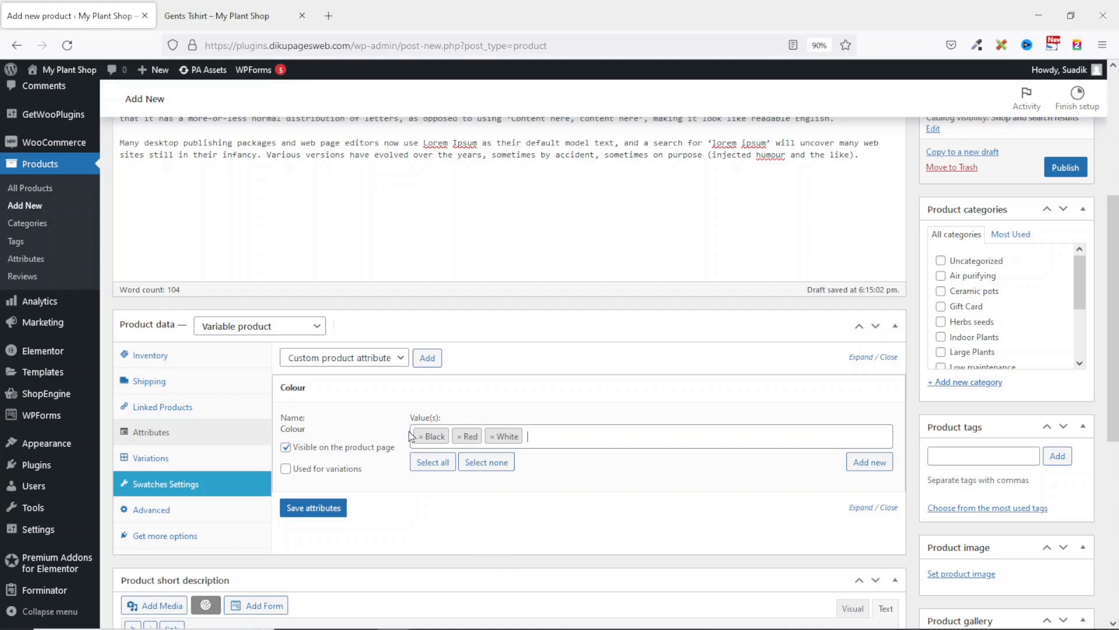
pyautogui.click(490, 466)
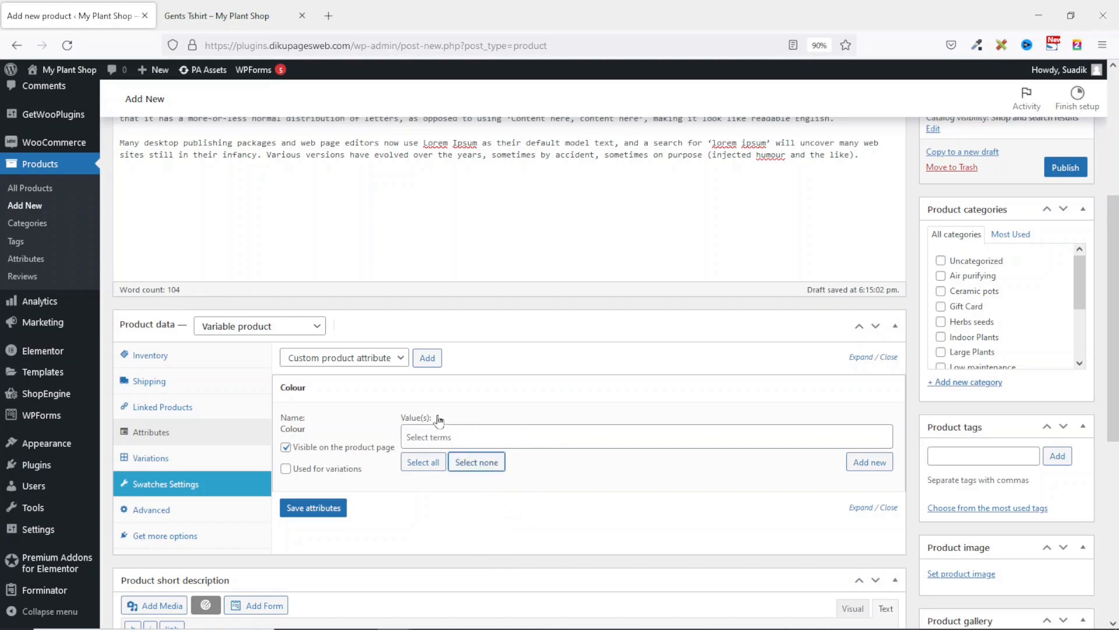
# Give the Colour attribute the values Black, Blue and White, enable it for variations and save the attributes.
pyautogui.click(416, 463)
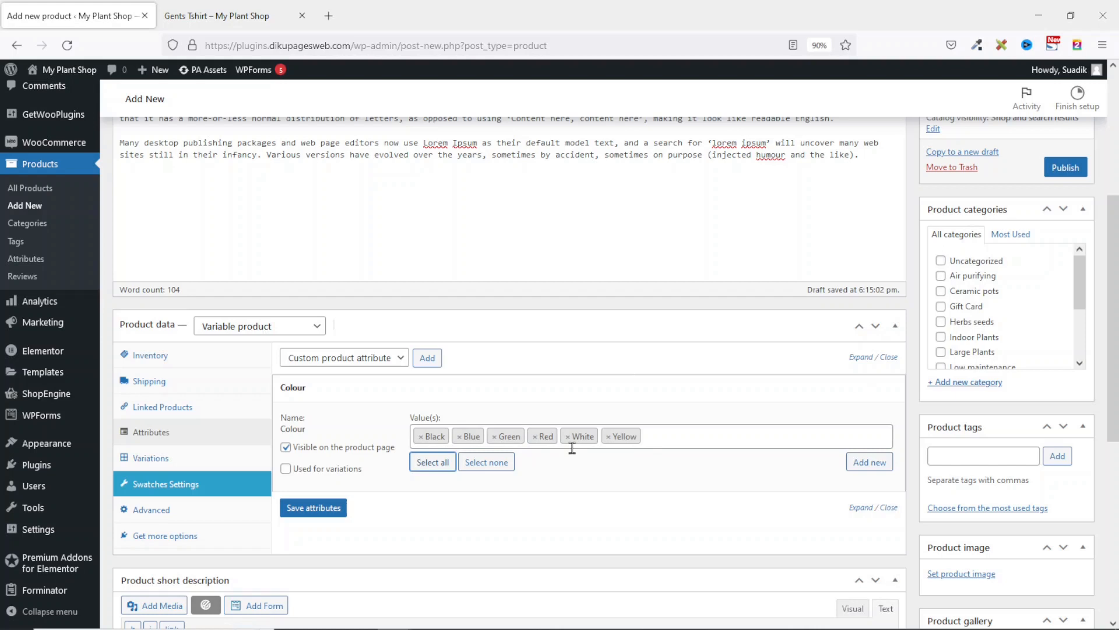
pyautogui.click(495, 442)
pyautogui.click(495, 442)
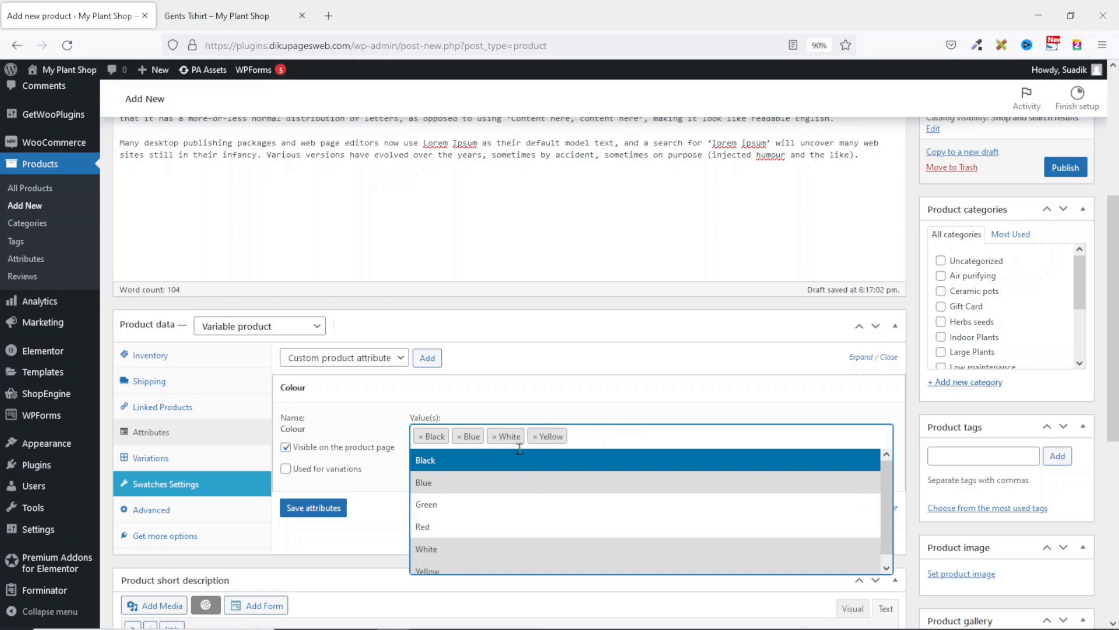
pyautogui.click(535, 437)
pyautogui.click(365, 437)
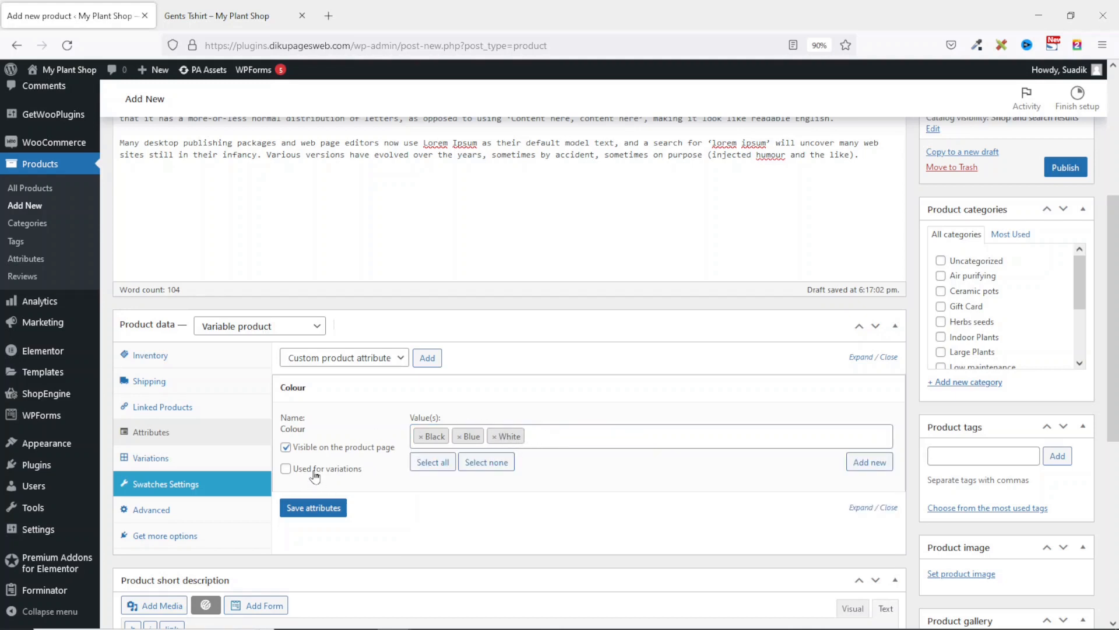
pyautogui.click(314, 509)
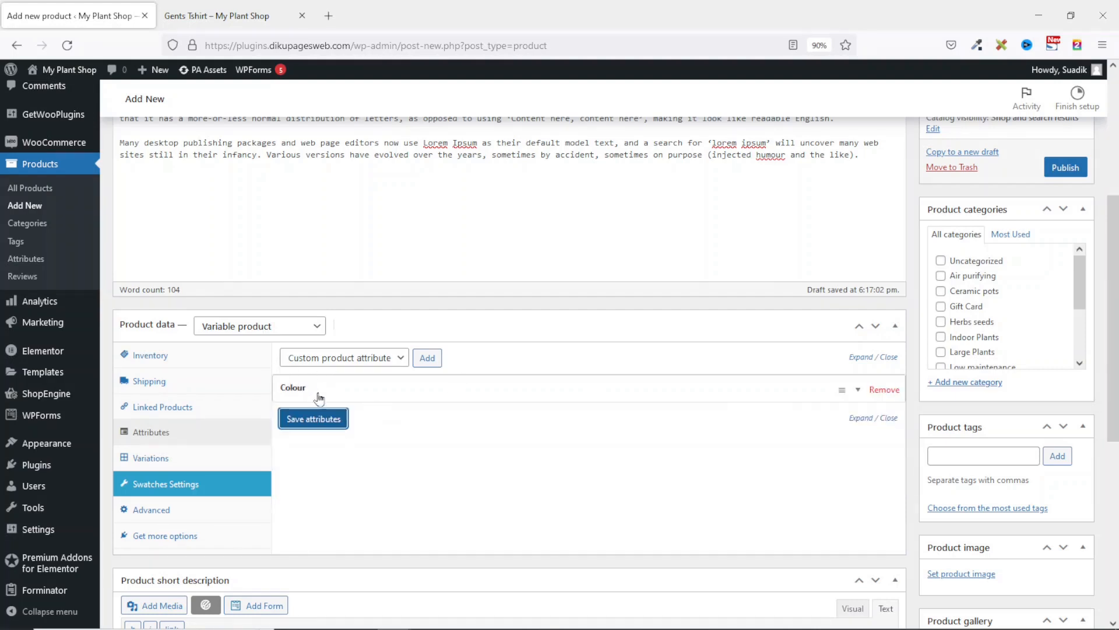
# Add the Size attribute with all its terms, Small, Medium and Large, enable it for variations and save the attributes.
pyautogui.click(380, 358)
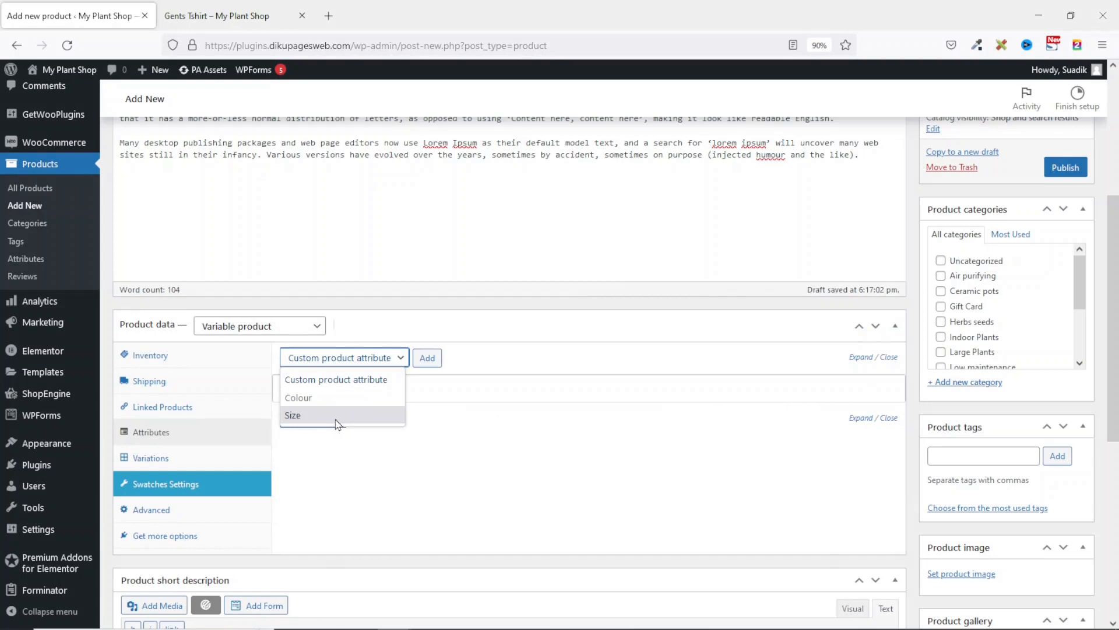
pyautogui.click(338, 418)
pyautogui.click(427, 358)
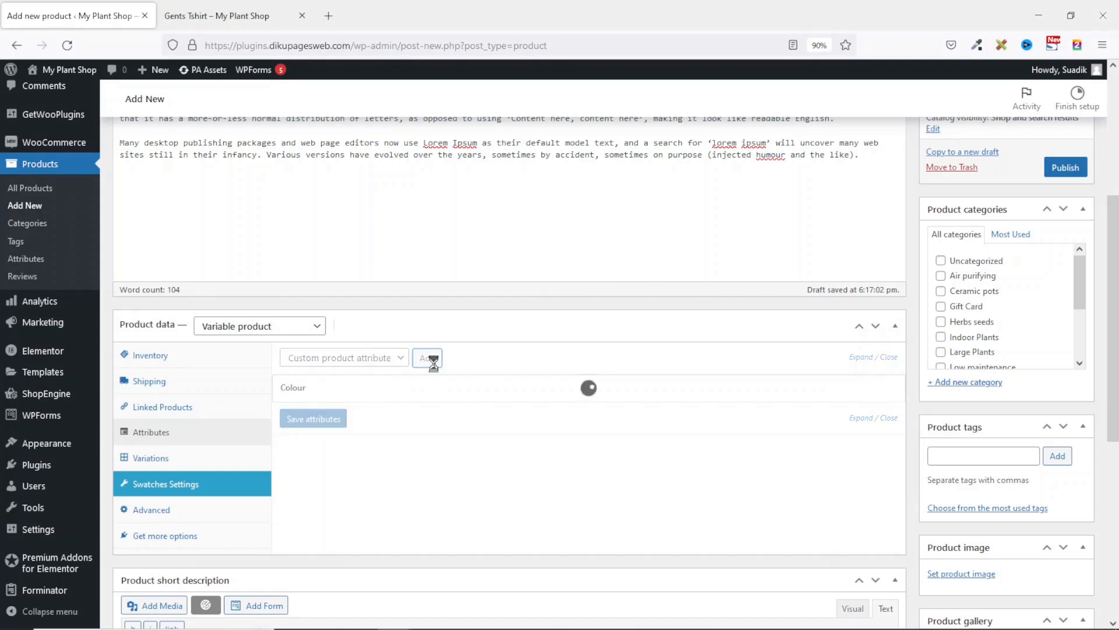
pyautogui.click(430, 491)
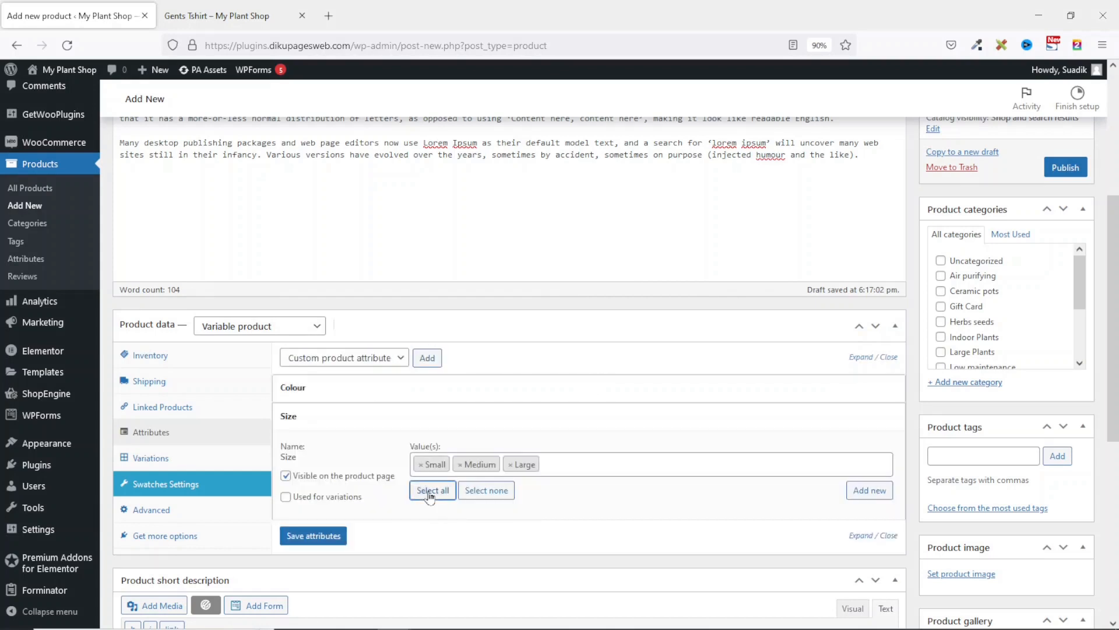
pyautogui.click(317, 500)
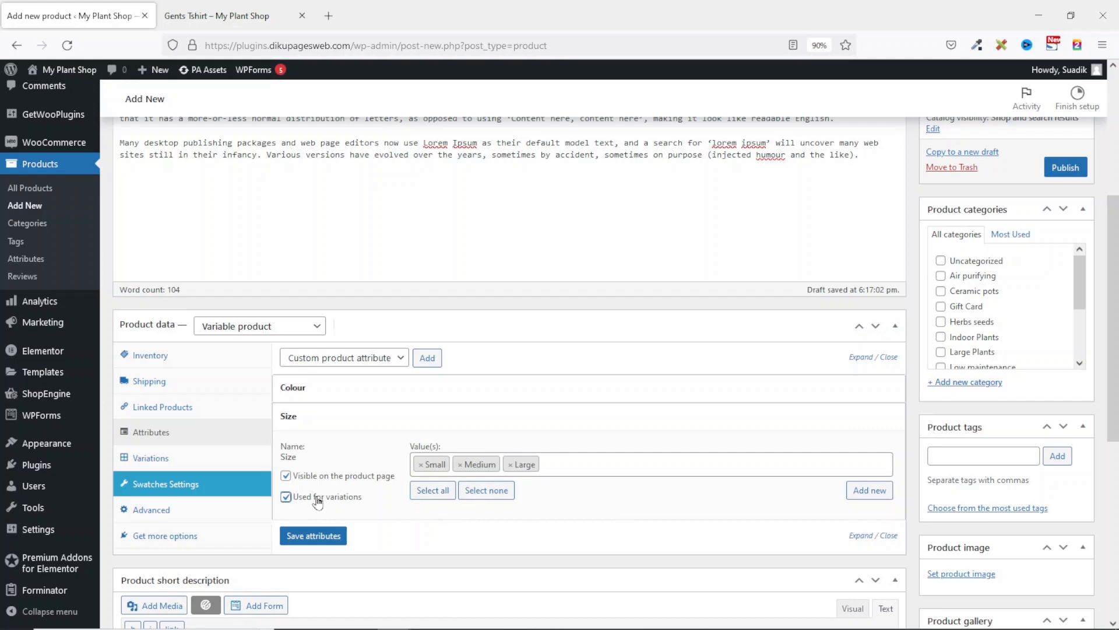
pyautogui.click(330, 540)
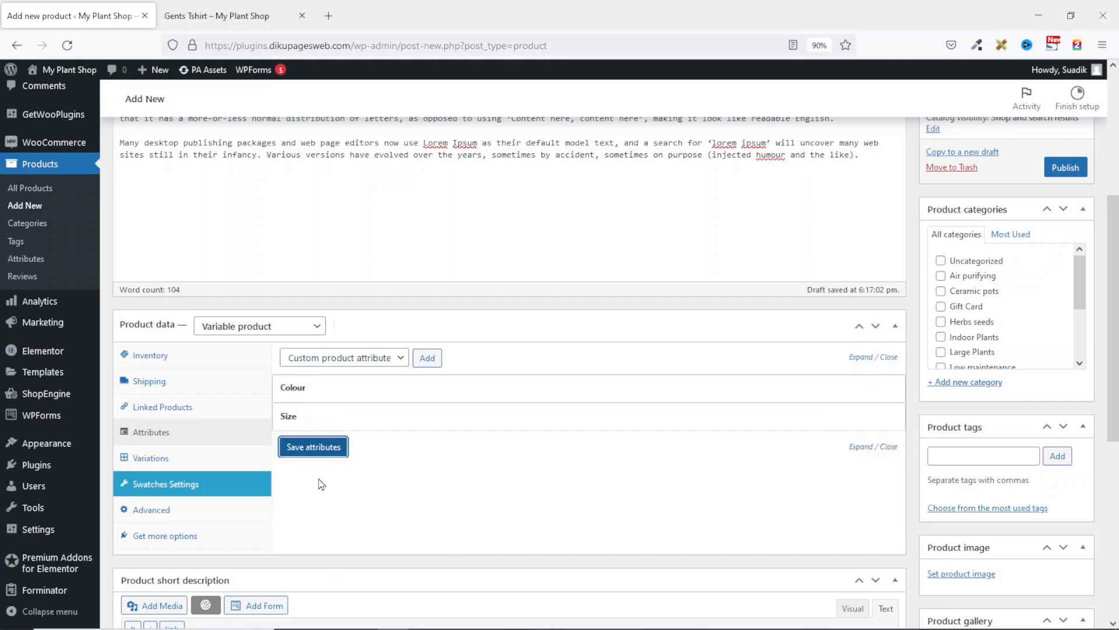
# Generate the product's variations from all combinations of the Colour and Size attributes.
pyautogui.click(139, 458)
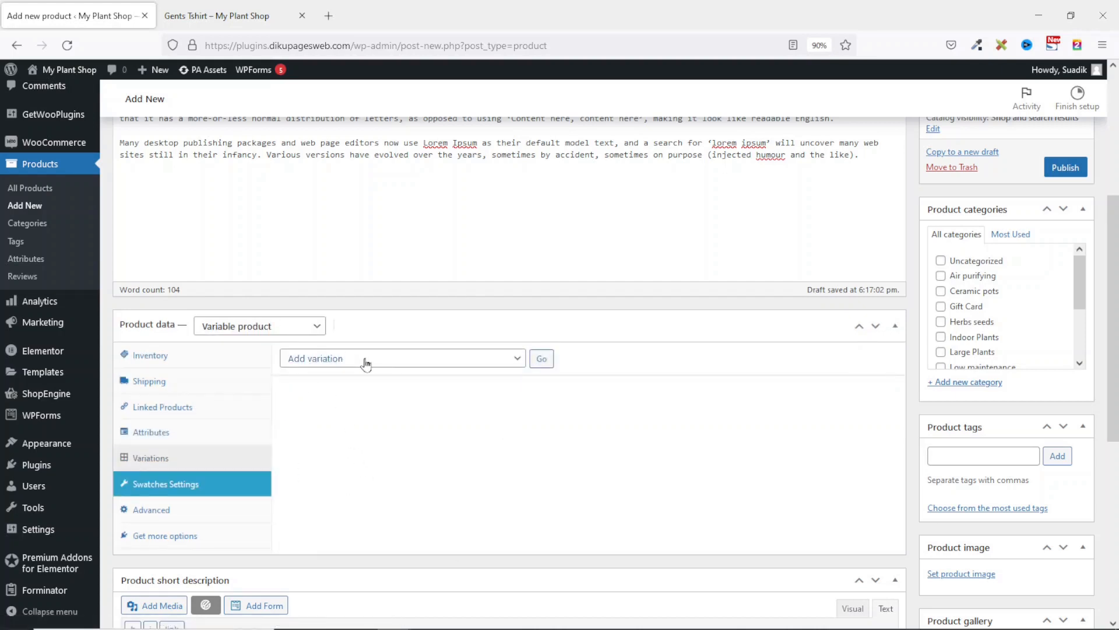
pyautogui.click(385, 362)
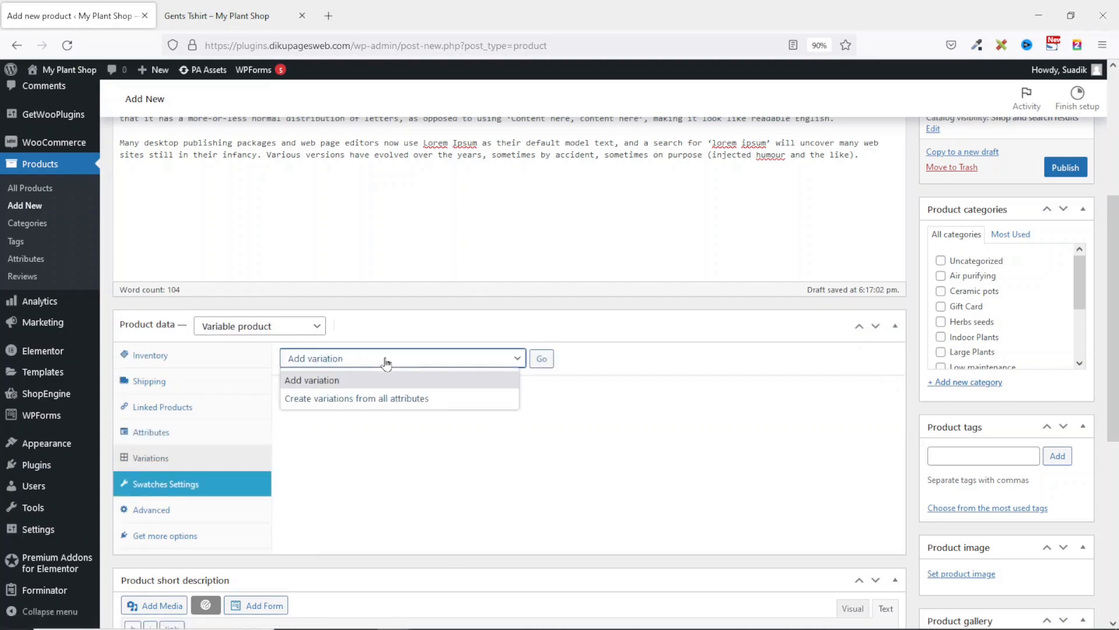
pyautogui.click(353, 399)
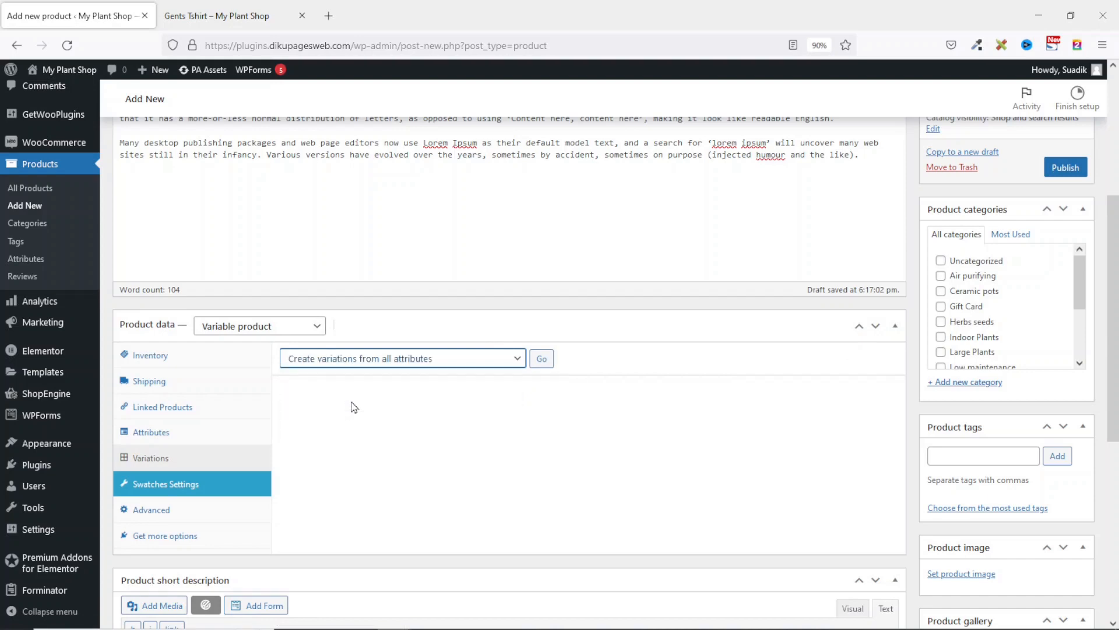
pyautogui.click(541, 358)
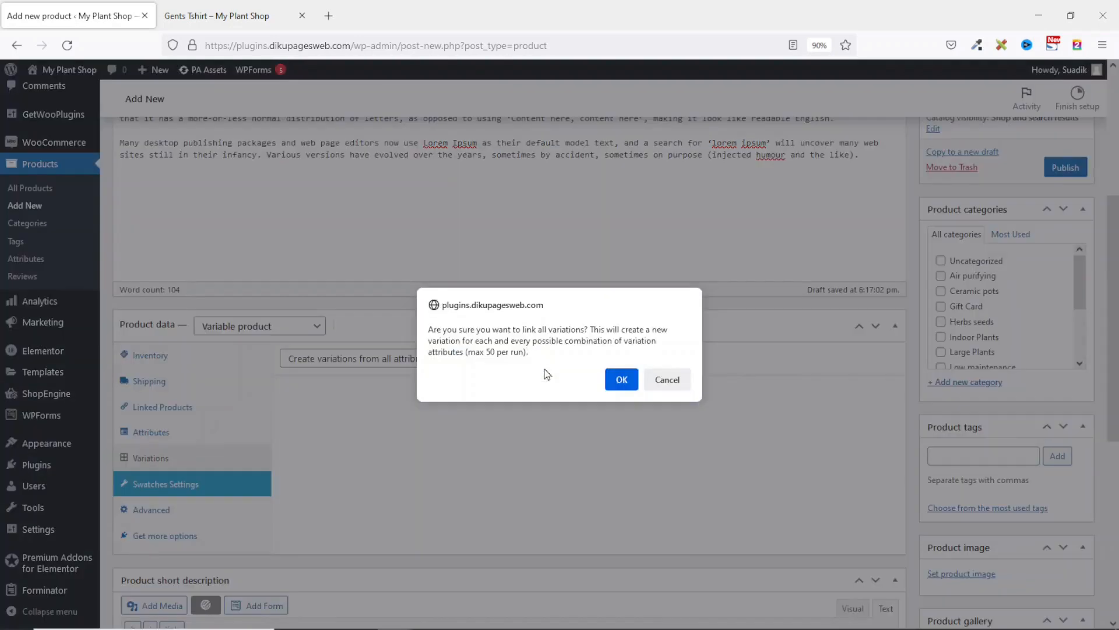
pyautogui.click(621, 379)
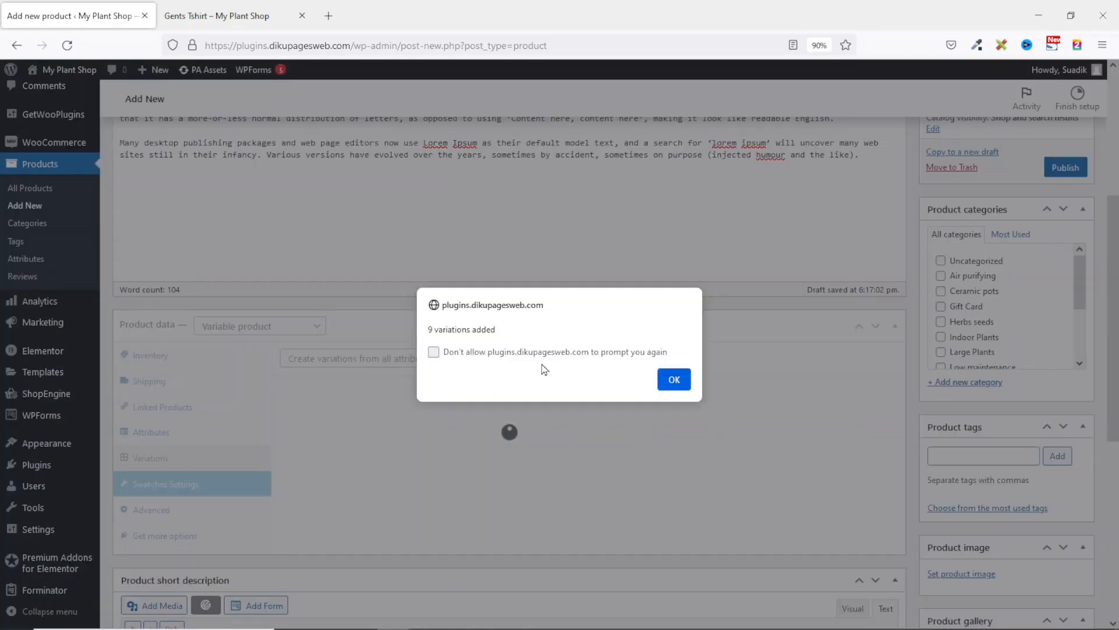
pyautogui.click(675, 380)
# Fill in the variations' images and regular prices, giving the last variation the white shirt image and a price of 40, and save the changes.
pyautogui.scroll(-3, 680, 381)
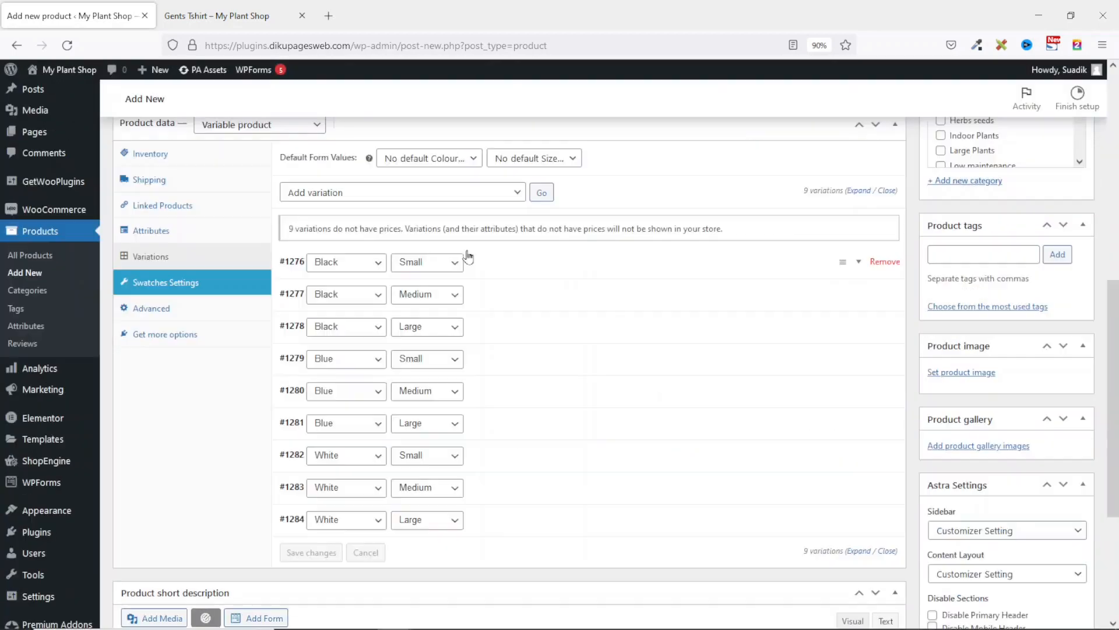
pyautogui.click(858, 263)
pyautogui.scroll(1, 408, 583)
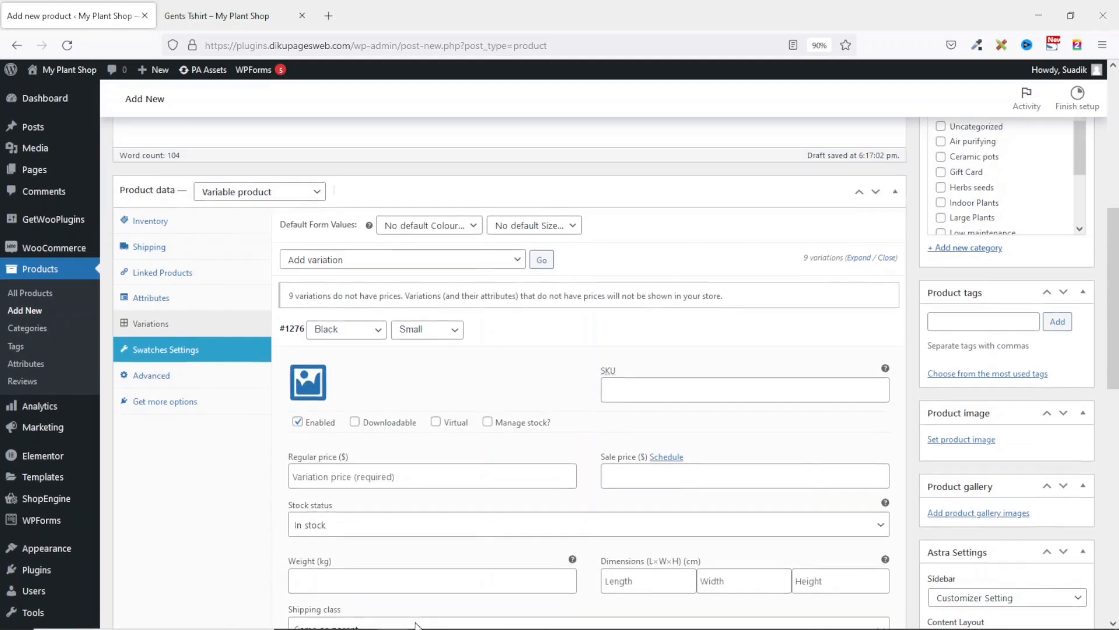
pyautogui.scroll(-2, 425, 519)
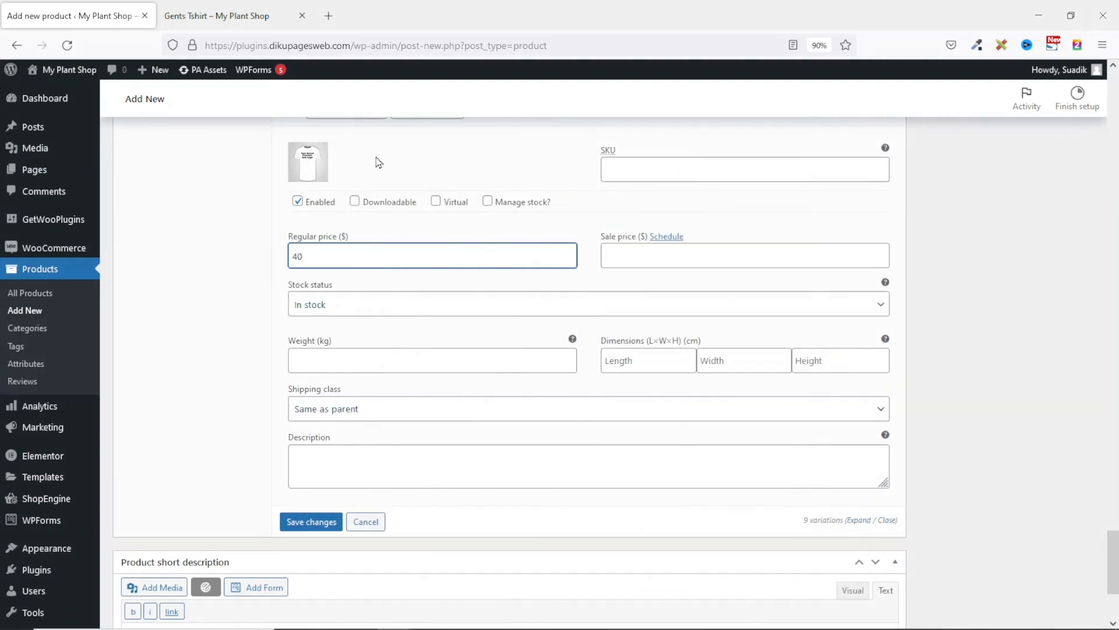
pyautogui.click(299, 521)
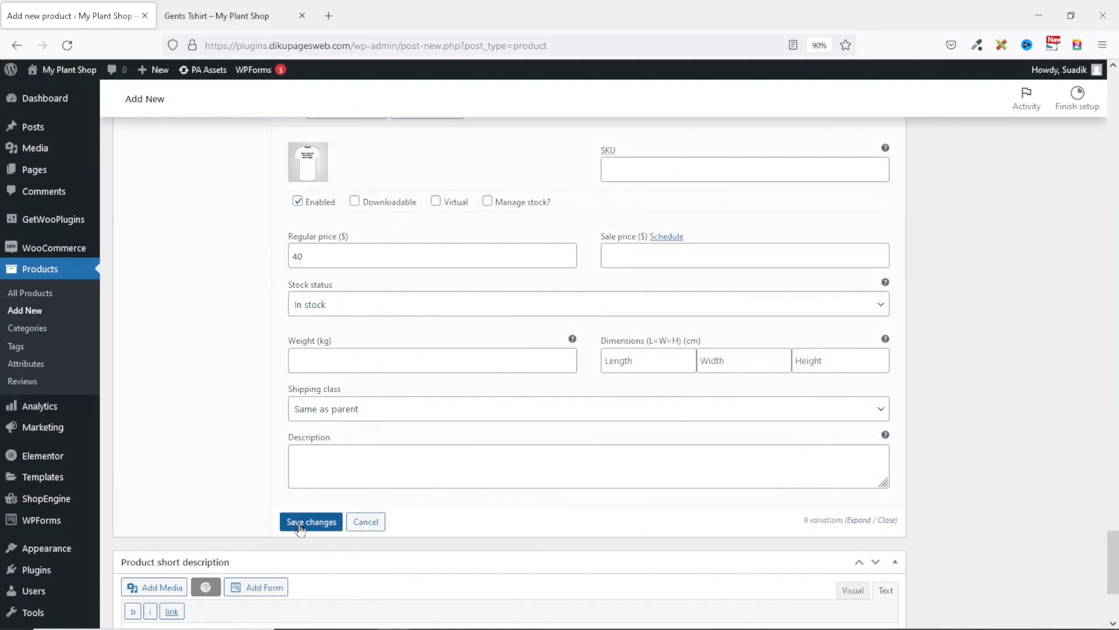
# Assign the product to the Tshirts category.
pyautogui.scroll(8, 756, 484)
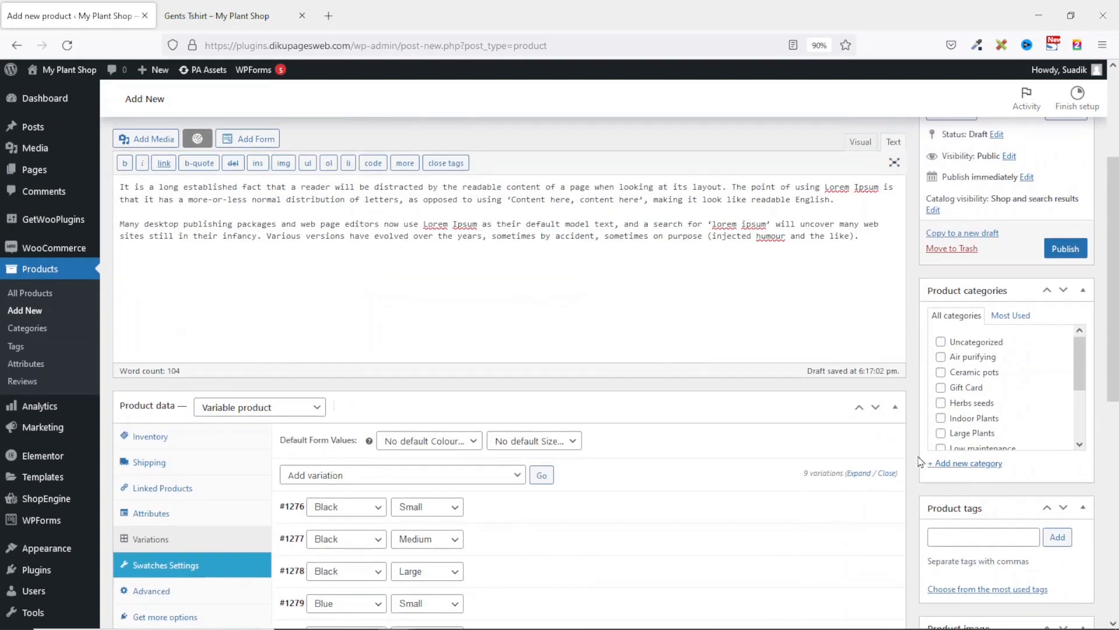
pyautogui.scroll(-3, 998, 440)
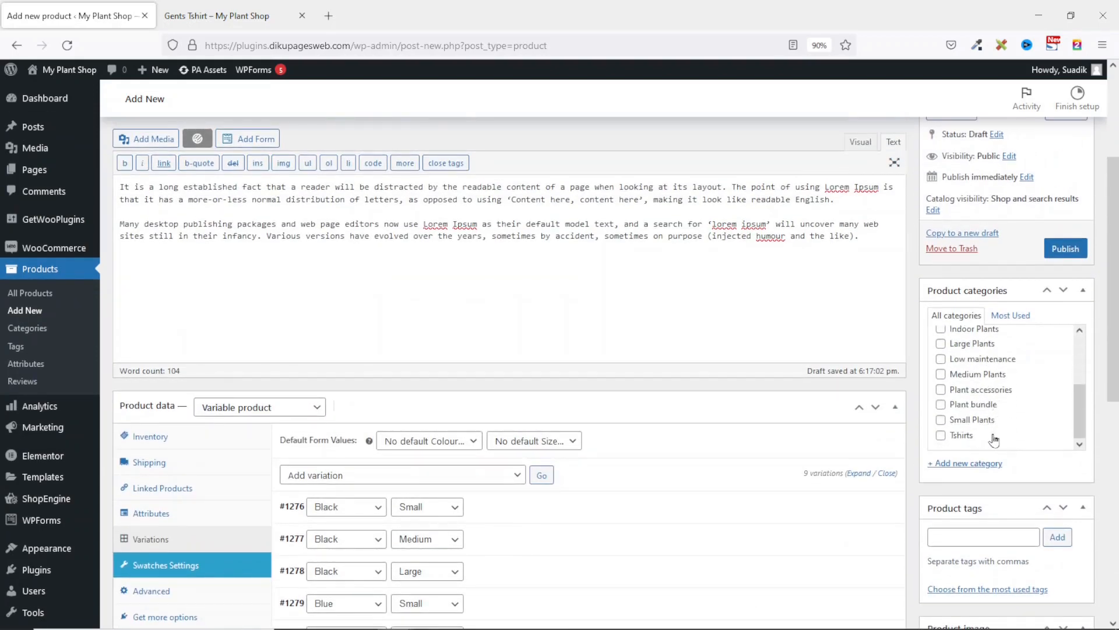
pyautogui.click(961, 438)
# Set the blue T-shirt photo as the product image and add the black and white T-shirt photos to the product gallery.
pyautogui.scroll(-5, 965, 431)
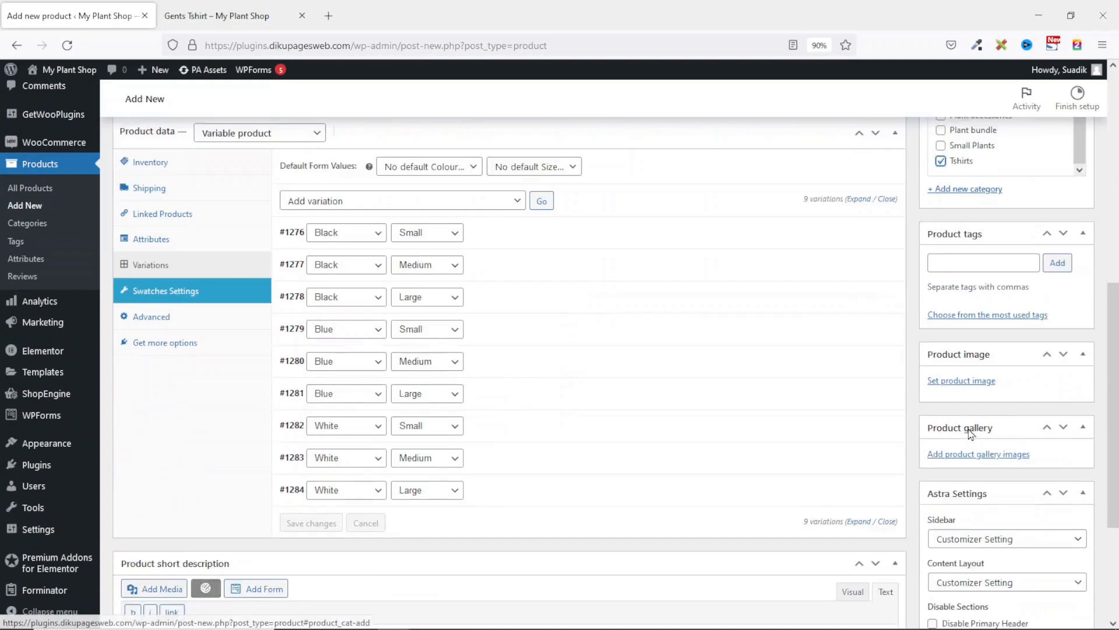
pyautogui.click(963, 321)
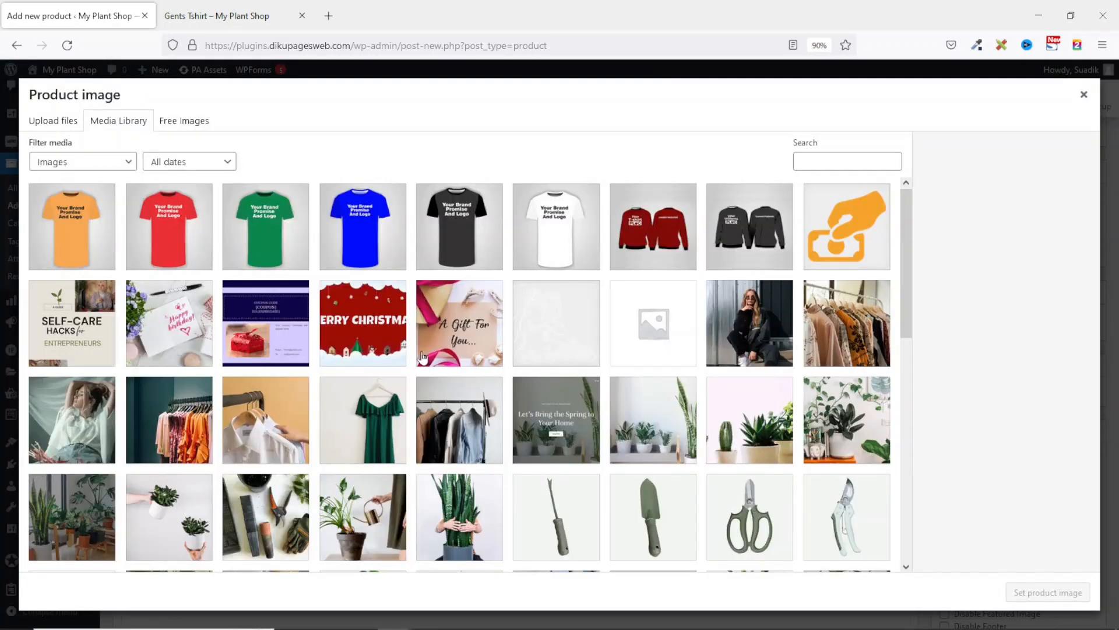
pyautogui.click(368, 225)
pyautogui.click(1024, 593)
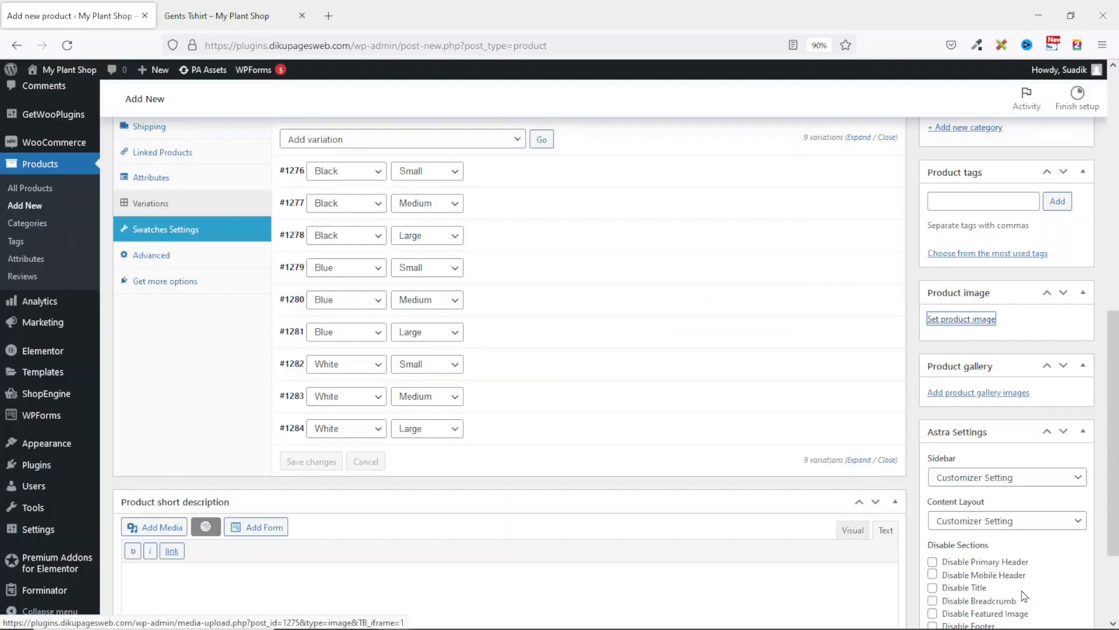
pyautogui.click(967, 583)
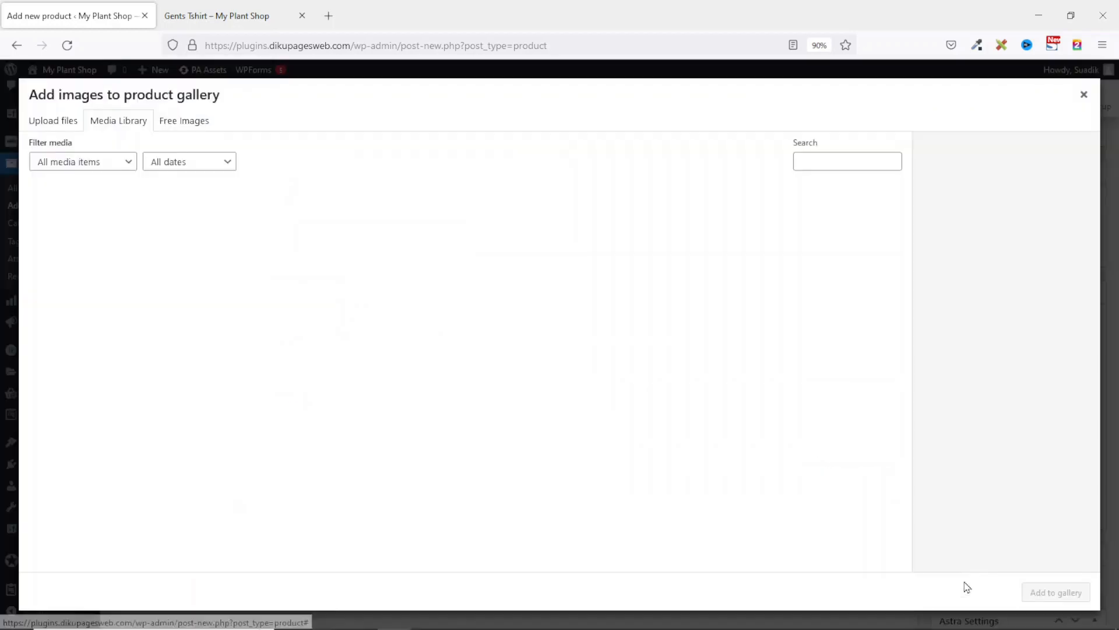
pyautogui.click(463, 233)
pyautogui.click(534, 243)
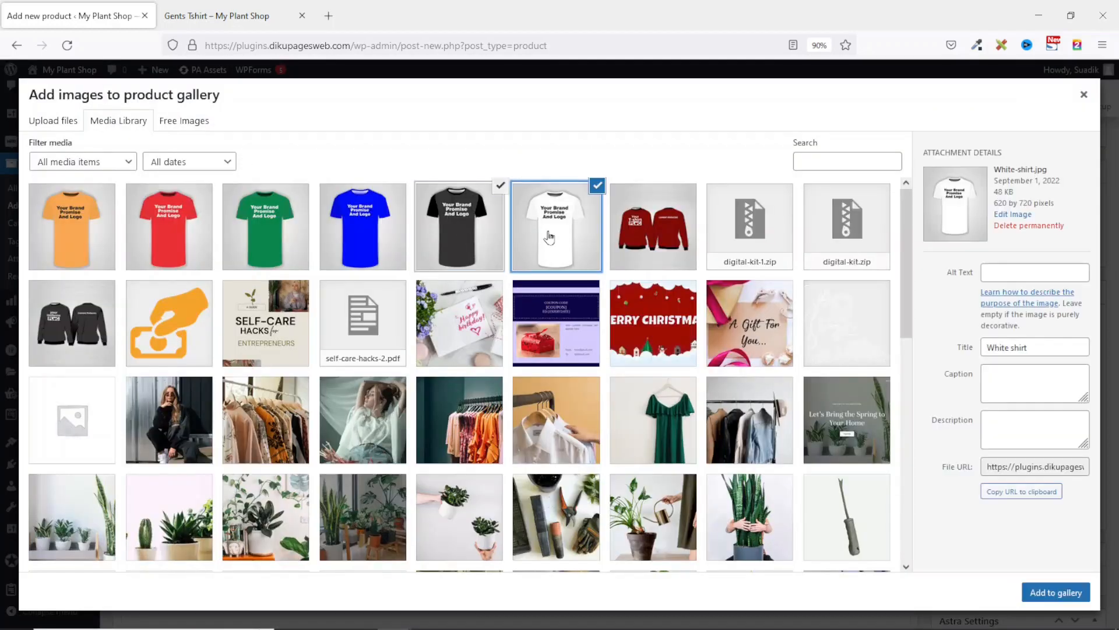
pyautogui.click(1056, 593)
# Publish the Modern Tshirt product and view its store page in a new browser tab.
pyautogui.scroll(10, 1038, 606)
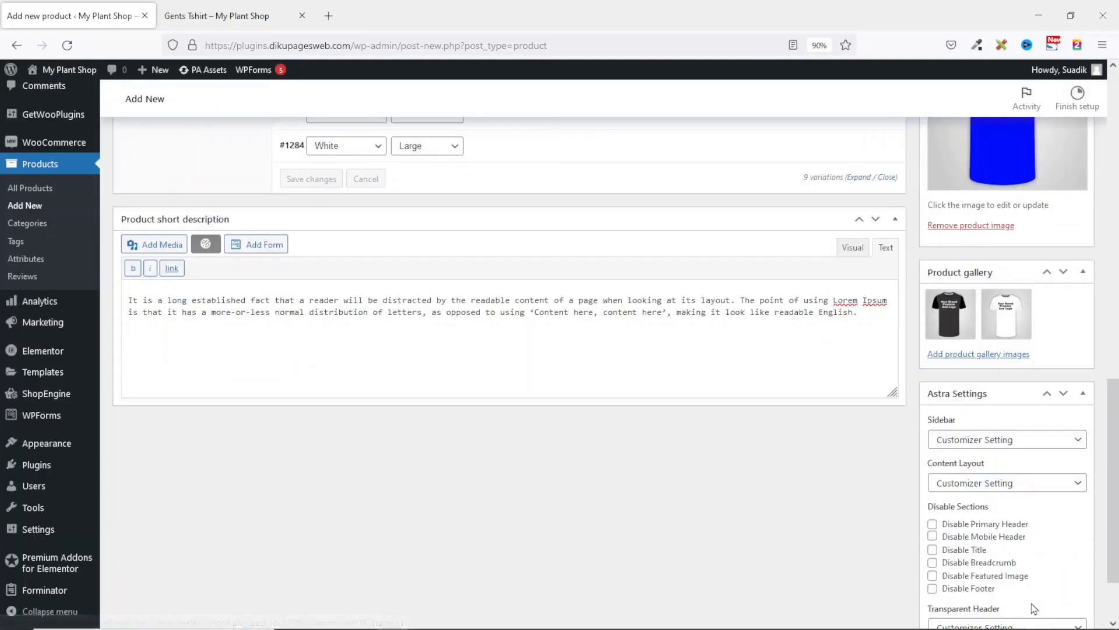
pyautogui.click(1066, 373)
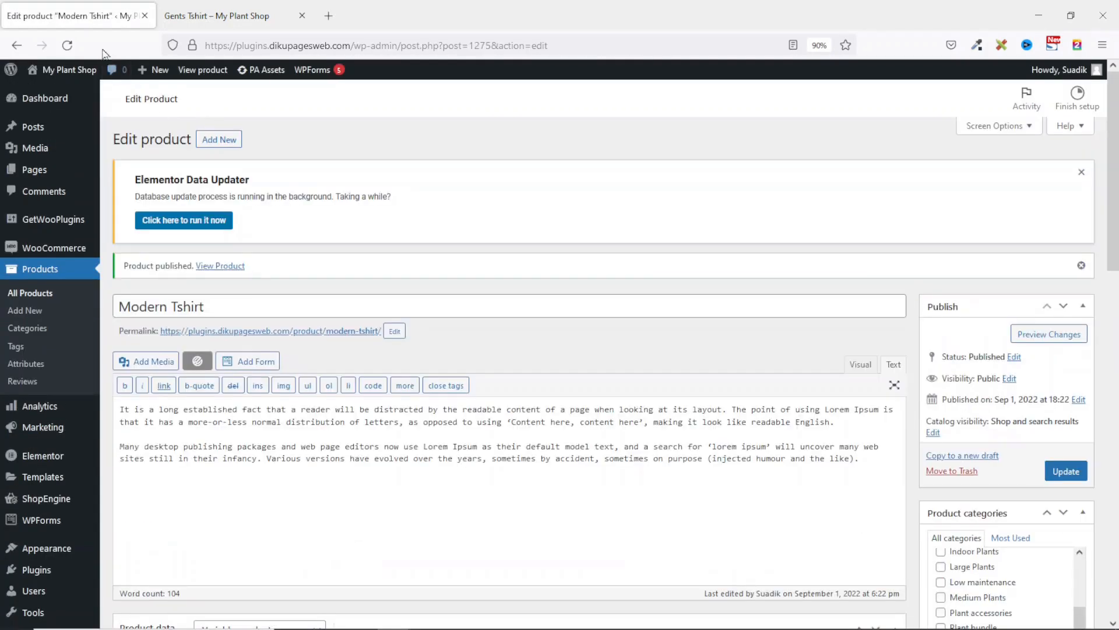
pyautogui.rightClick(227, 267)
pyautogui.click(248, 284)
pyautogui.click(205, 17)
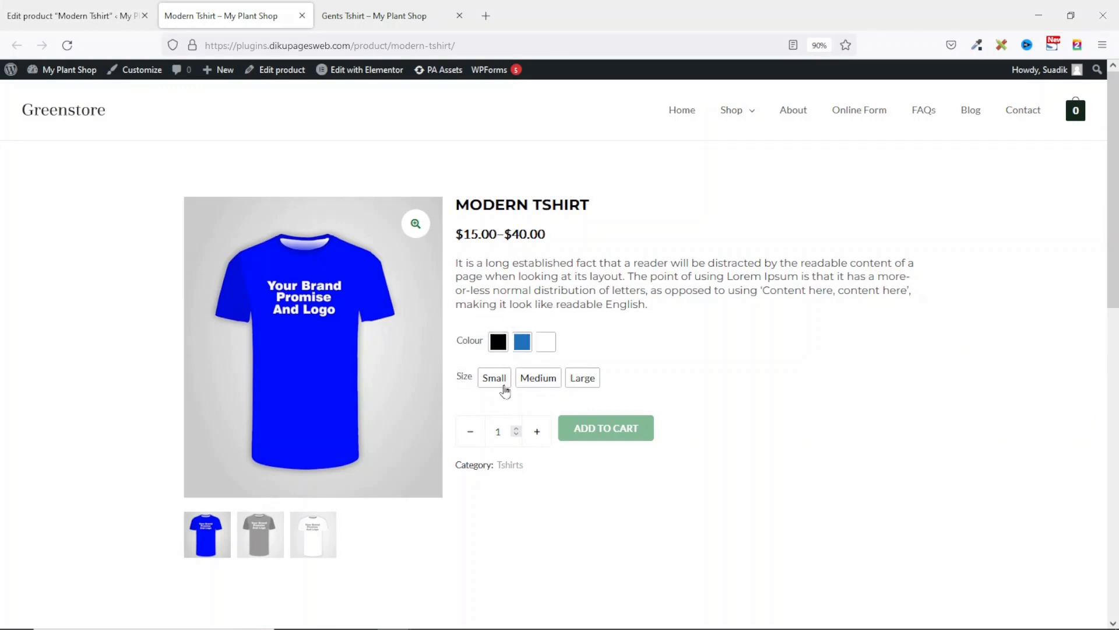
# Test the swatches on the product page by choosing Black with Large, resetting the selection, and choosing White with Medium.
pyautogui.click(499, 342)
pyautogui.click(583, 378)
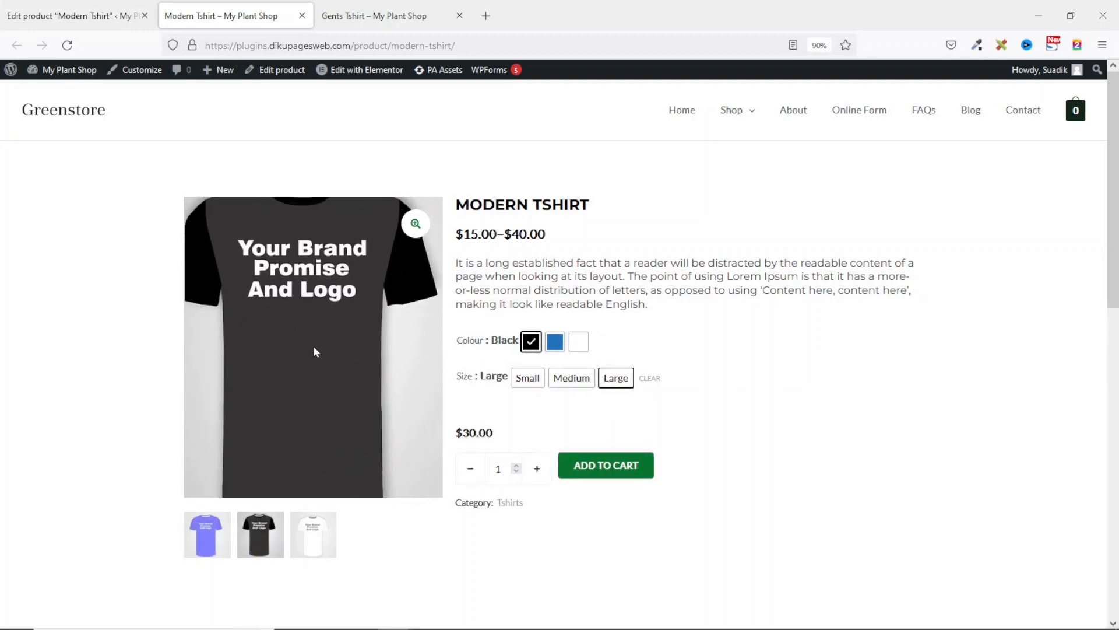
pyautogui.click(579, 342)
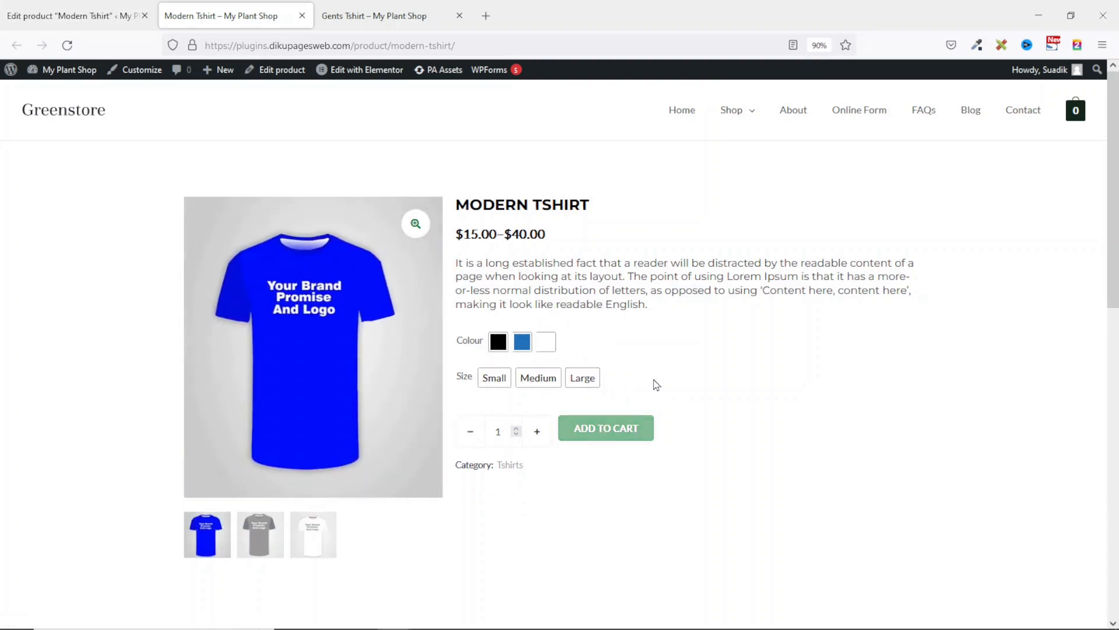
pyautogui.click(548, 349)
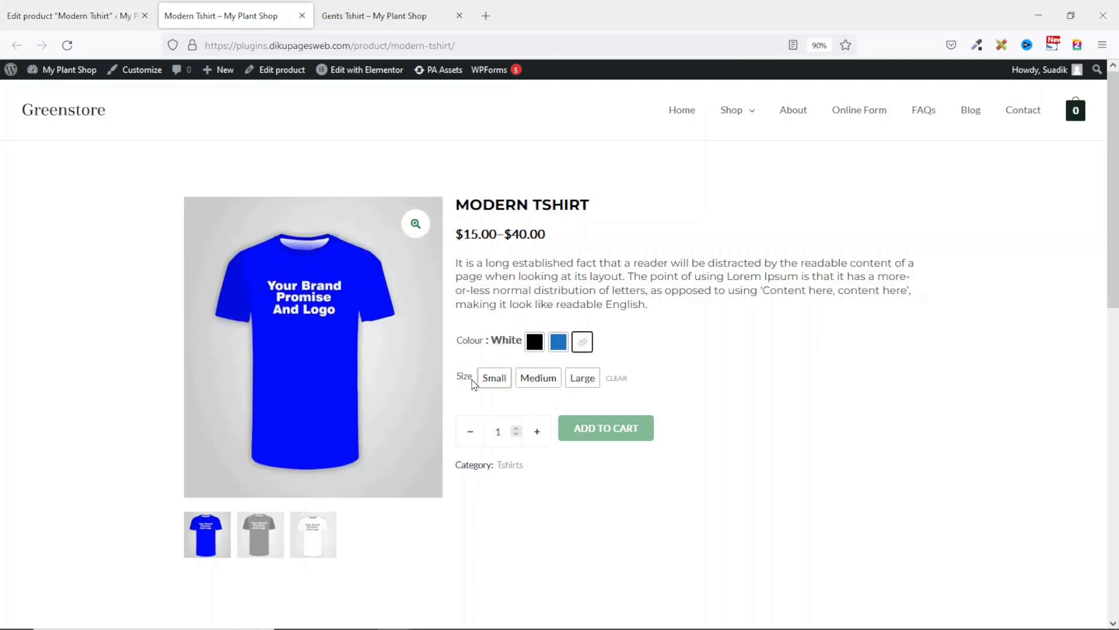
pyautogui.click(538, 379)
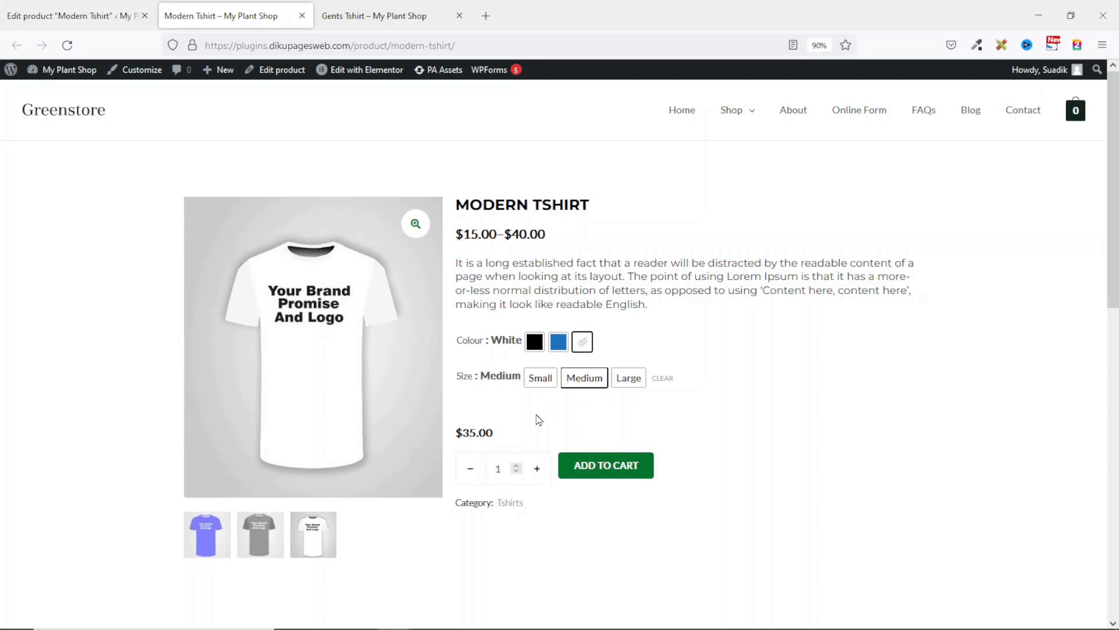
# Set the White, Medium variation's stock status to Out of stock in the product editor and save the variation changes.
pyautogui.click(64, 18)
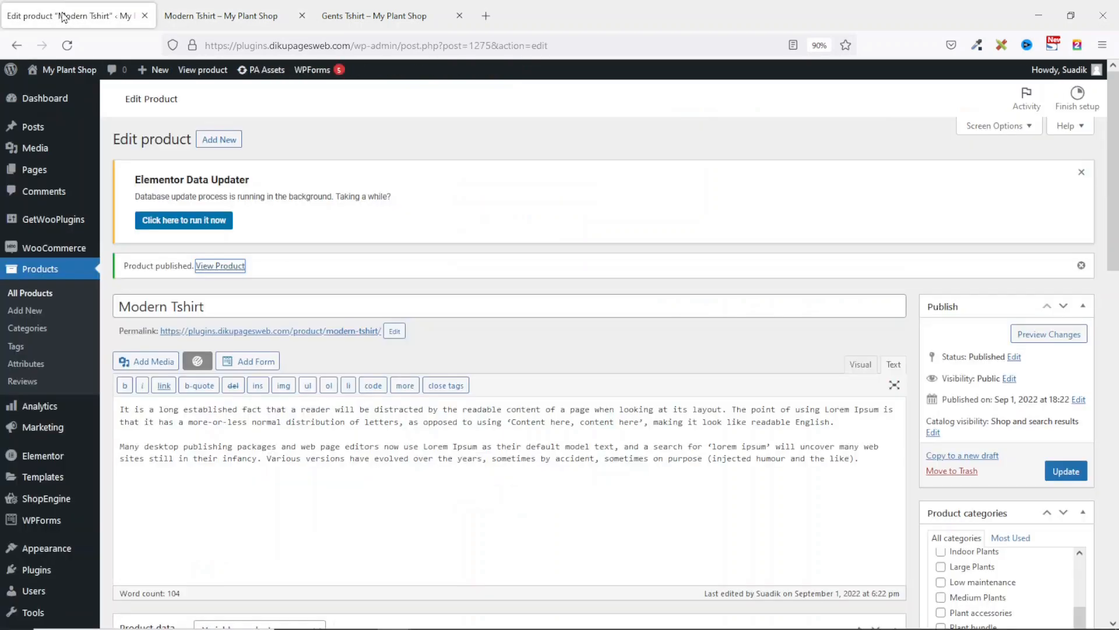
pyautogui.scroll(-10, 255, 330)
pyautogui.click(163, 233)
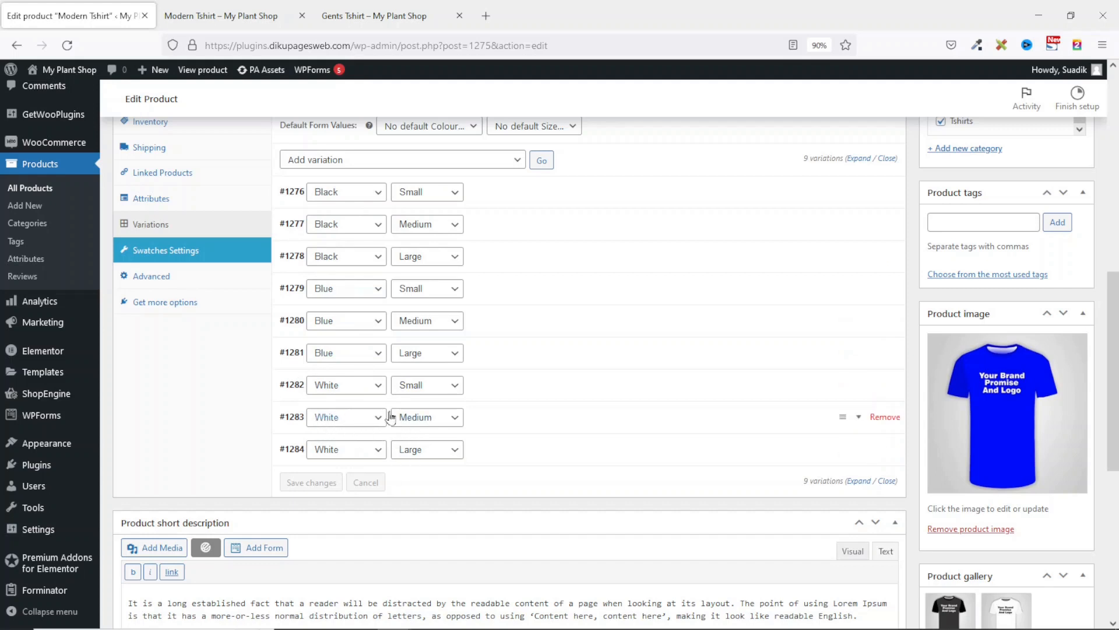
pyautogui.click(860, 419)
pyautogui.scroll(-2, 309, 473)
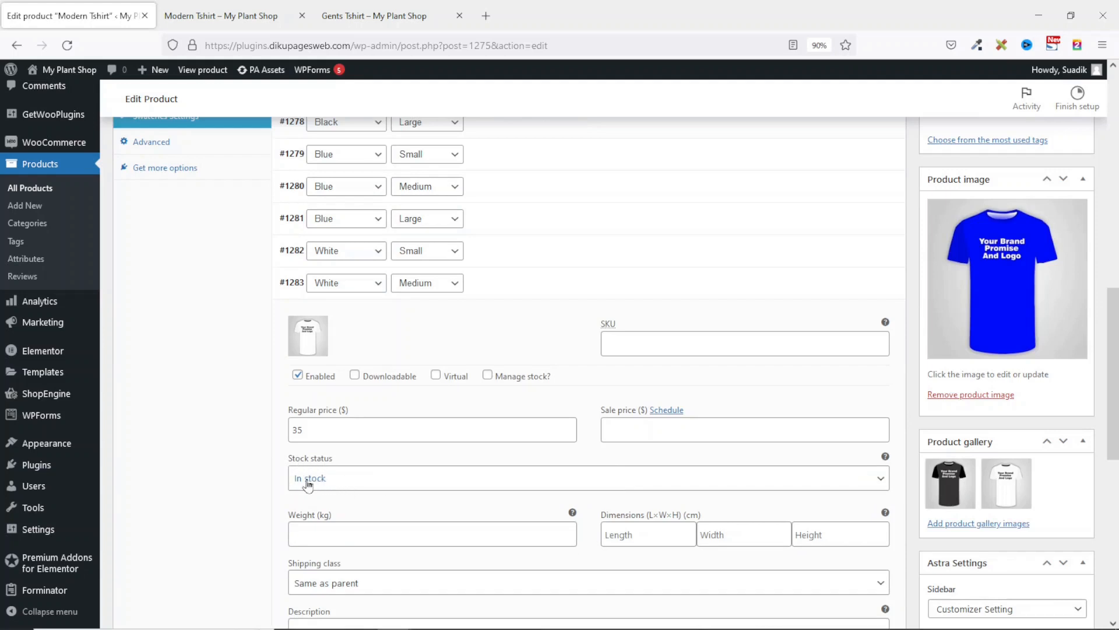
pyautogui.click(369, 484)
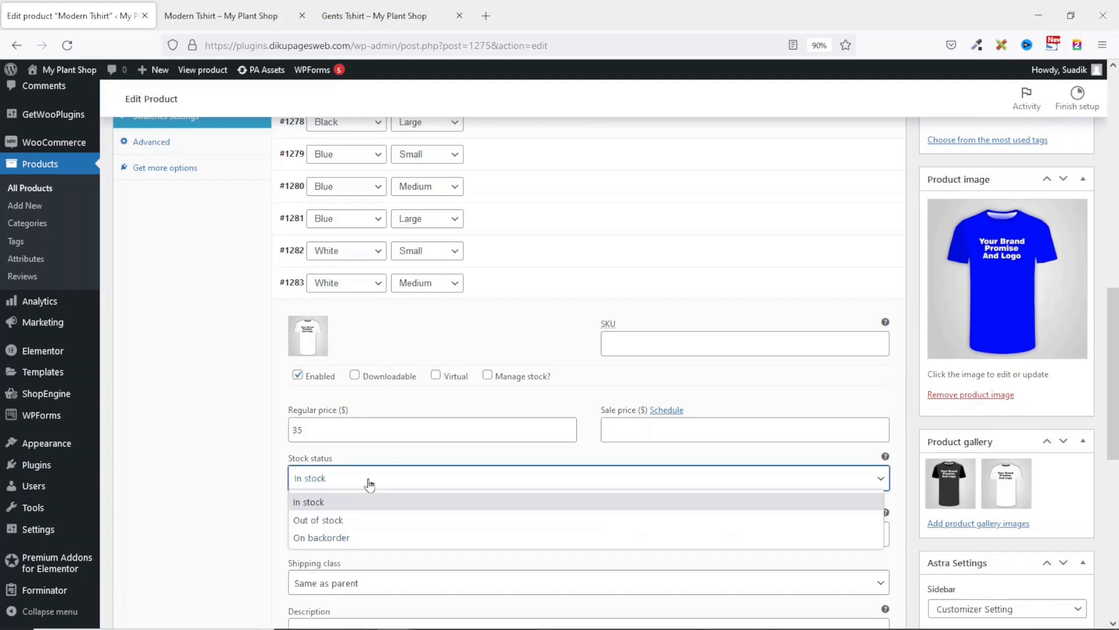
pyautogui.click(352, 521)
pyautogui.scroll(-5, 369, 522)
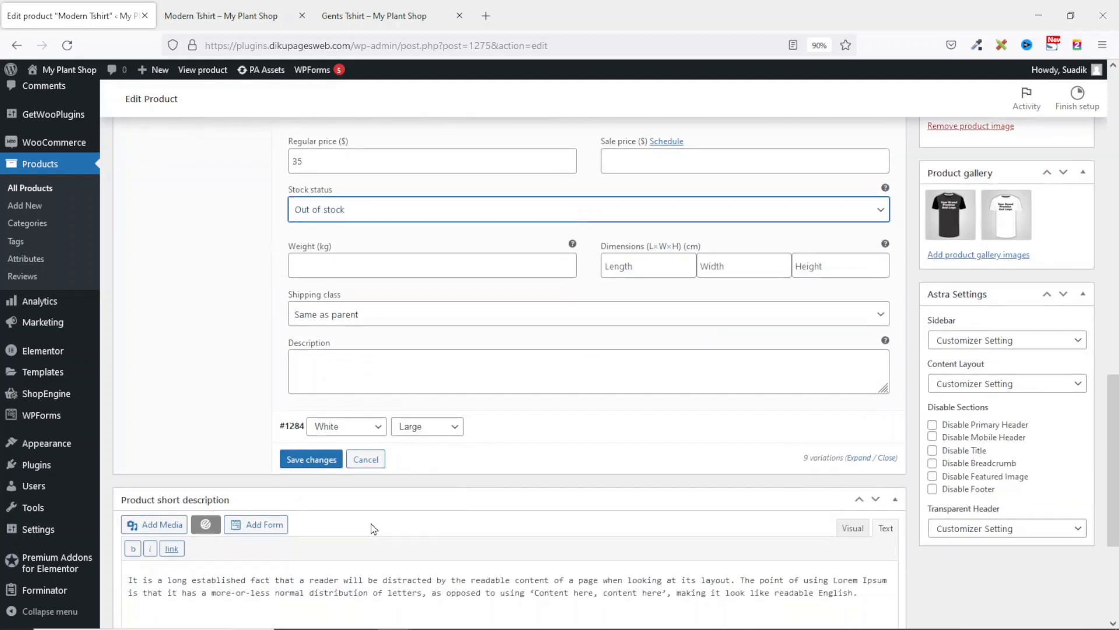
pyautogui.click(317, 460)
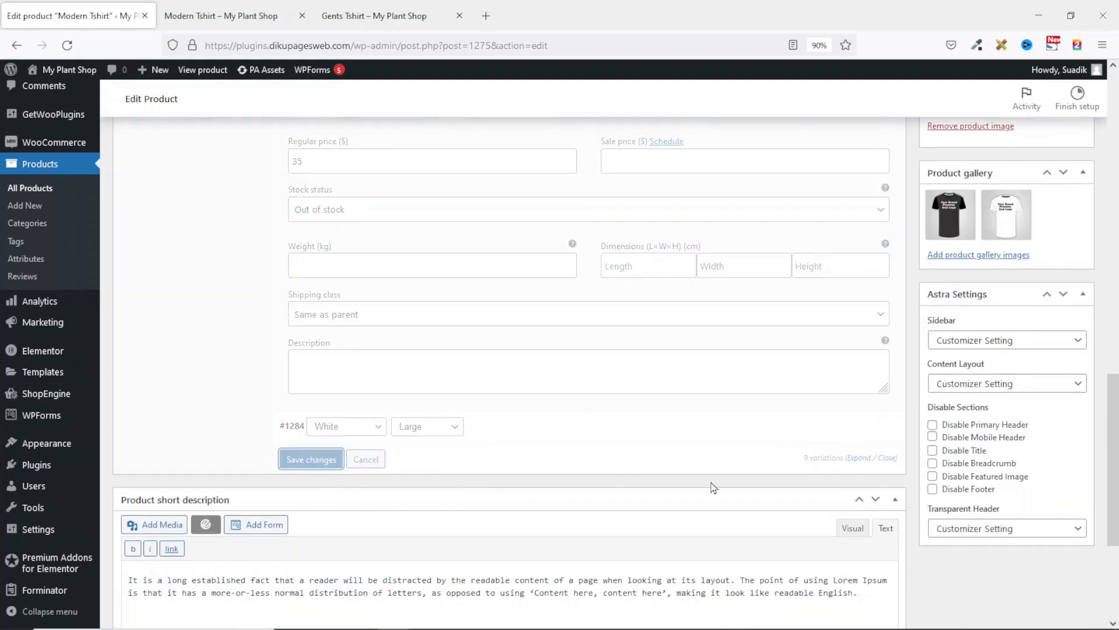
# Update the product and reload its store page to check the stock notice for White, Medium.
pyautogui.scroll(10, 862, 496)
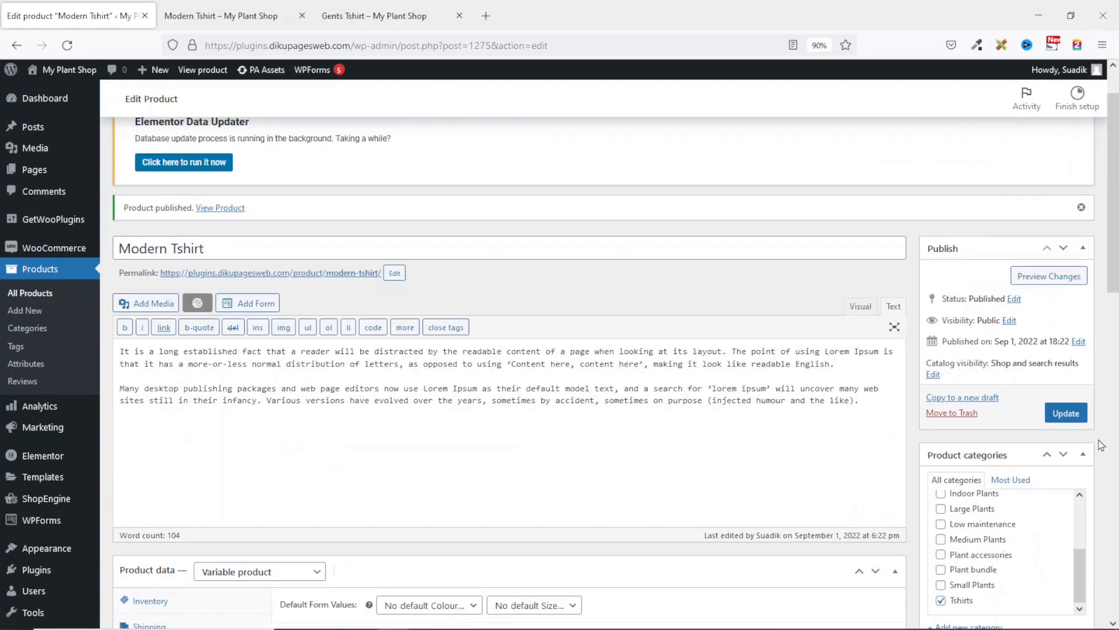
pyautogui.click(1063, 415)
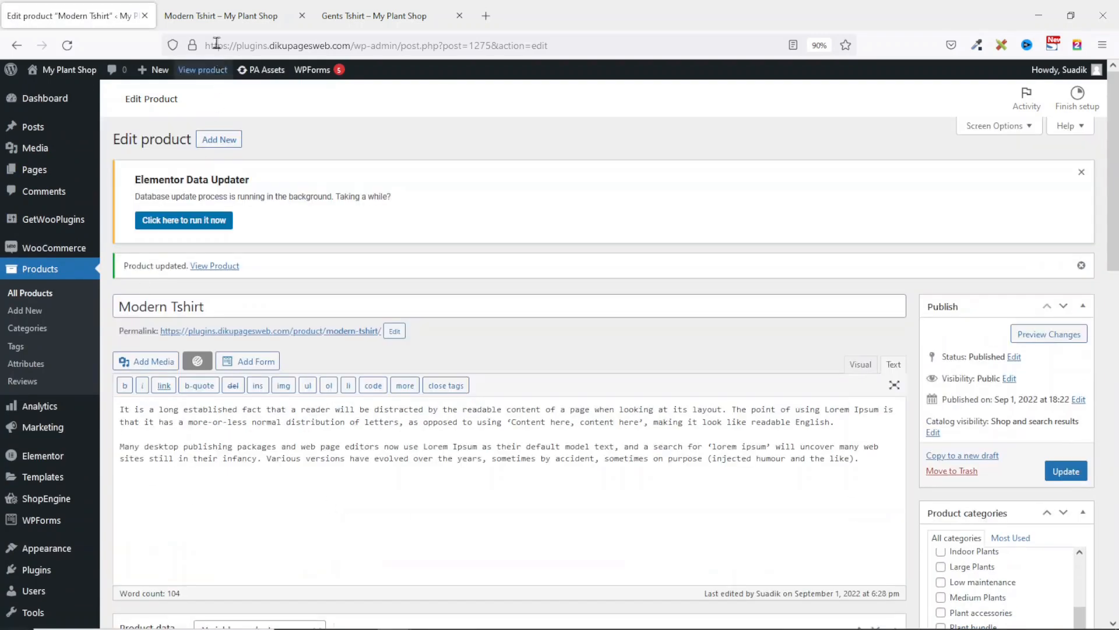
pyautogui.click(216, 16)
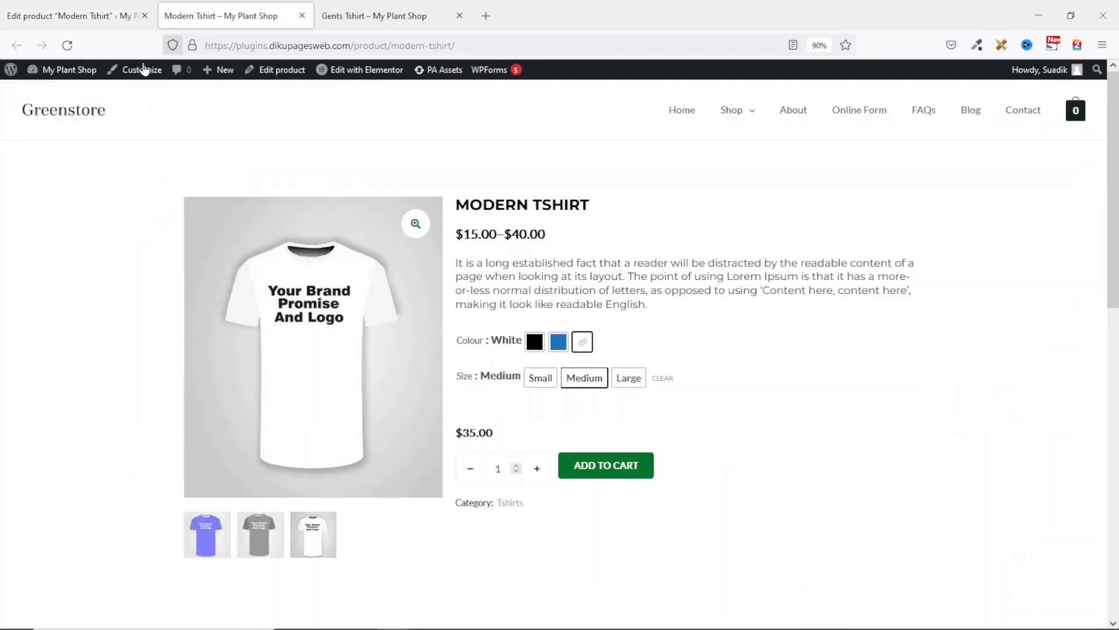
pyautogui.click(68, 45)
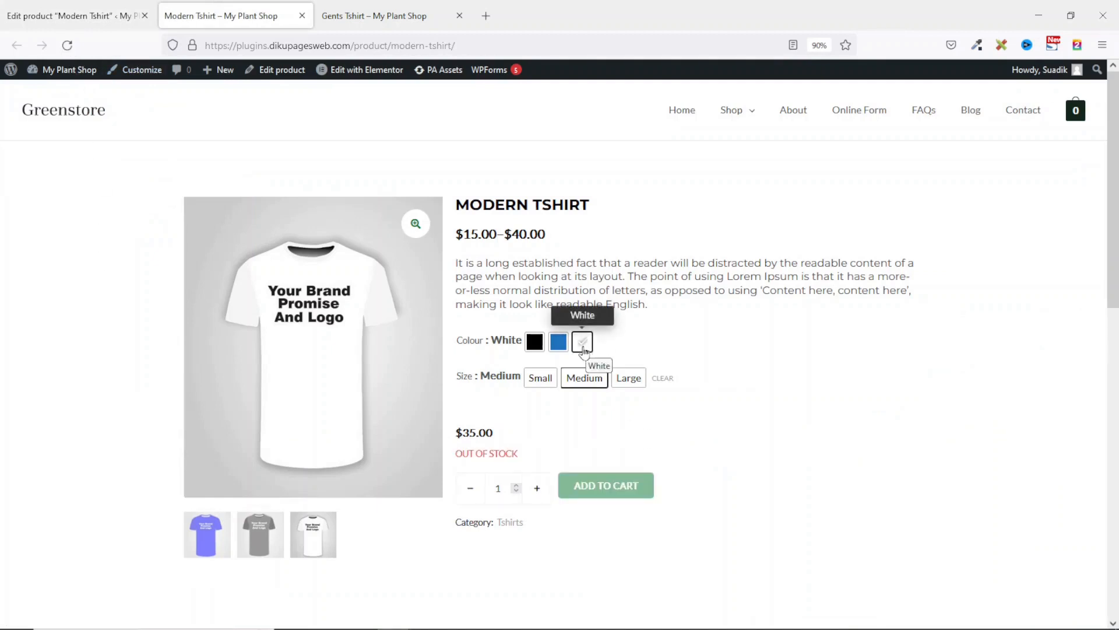
pyautogui.moveTo(456, 454); pyautogui.dragTo(530, 460)
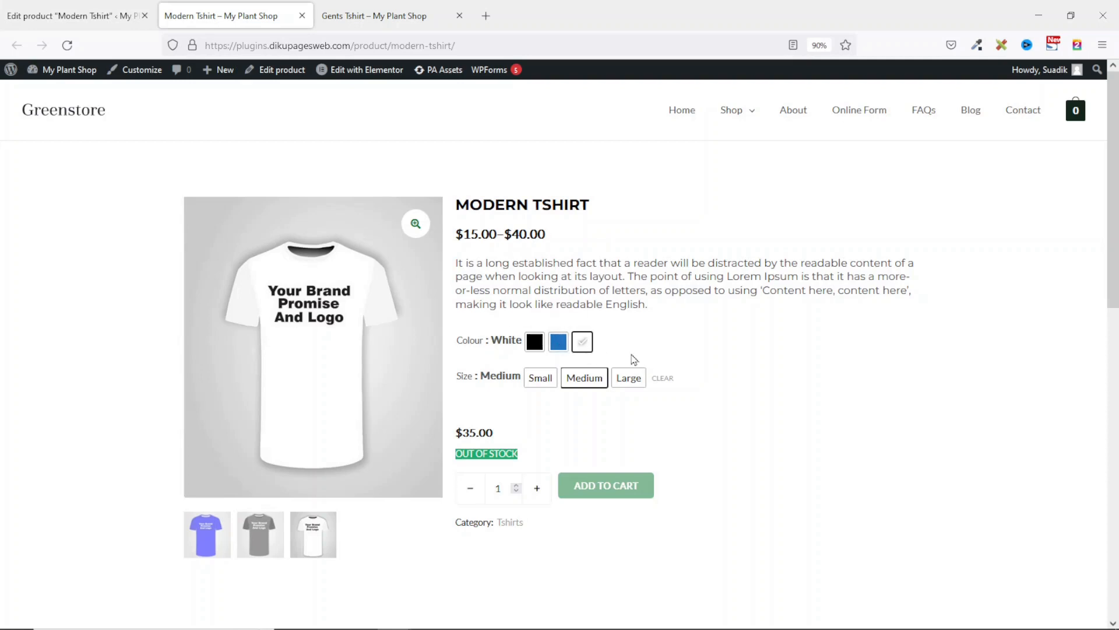
# Add Yellow to the product's Colour attribute values in the editor and save the attributes.
pyautogui.click(81, 18)
pyautogui.scroll(-3, 338, 449)
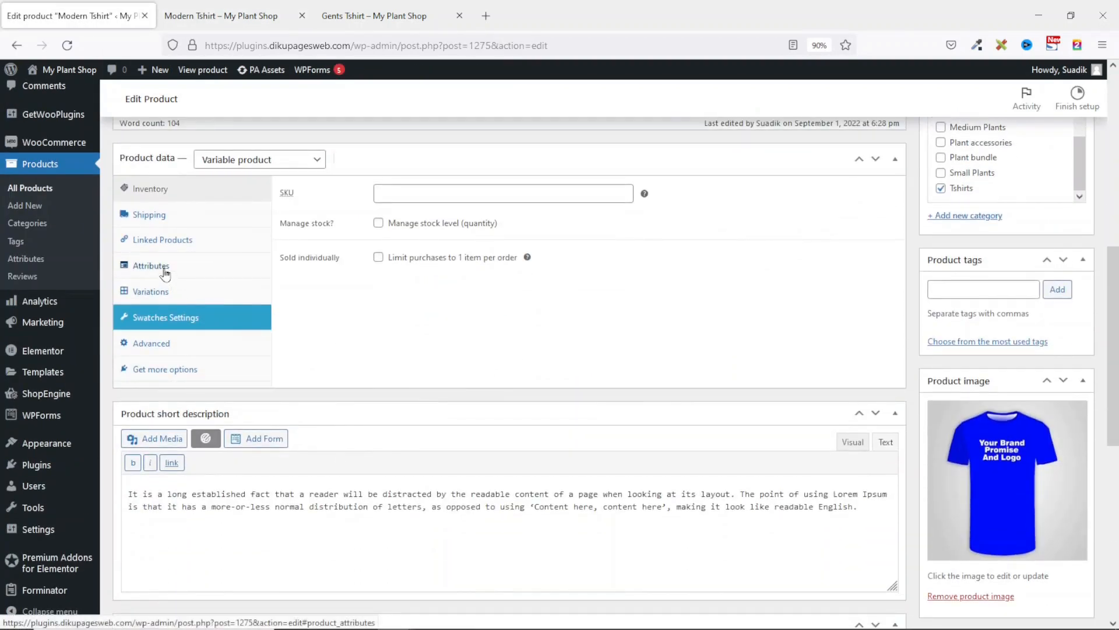
pyautogui.click(165, 269)
pyautogui.click(334, 227)
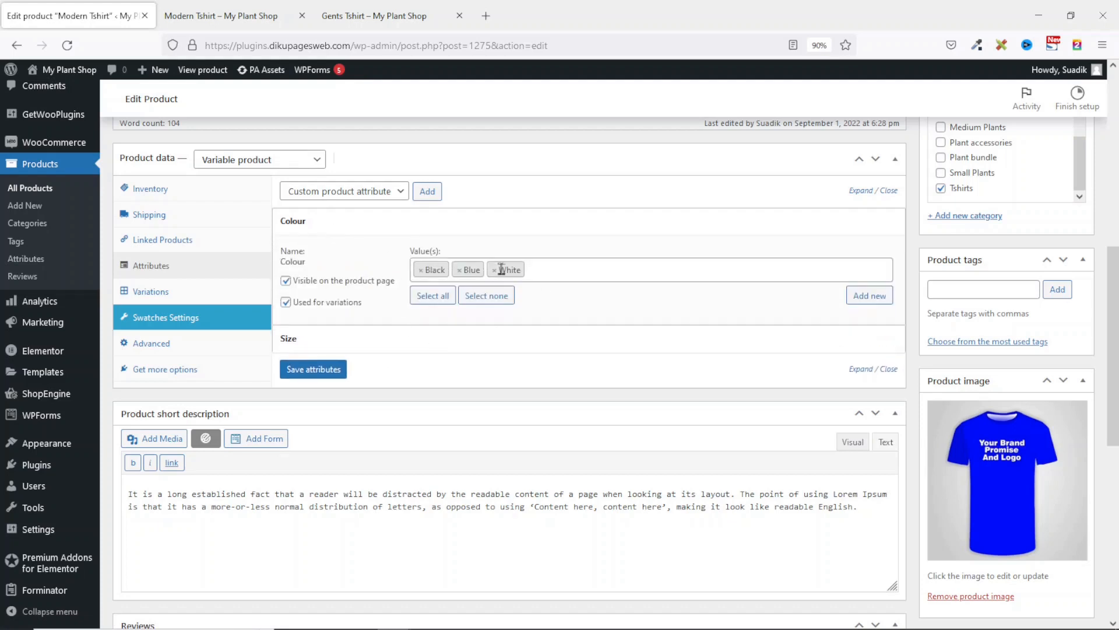
pyautogui.click(544, 270)
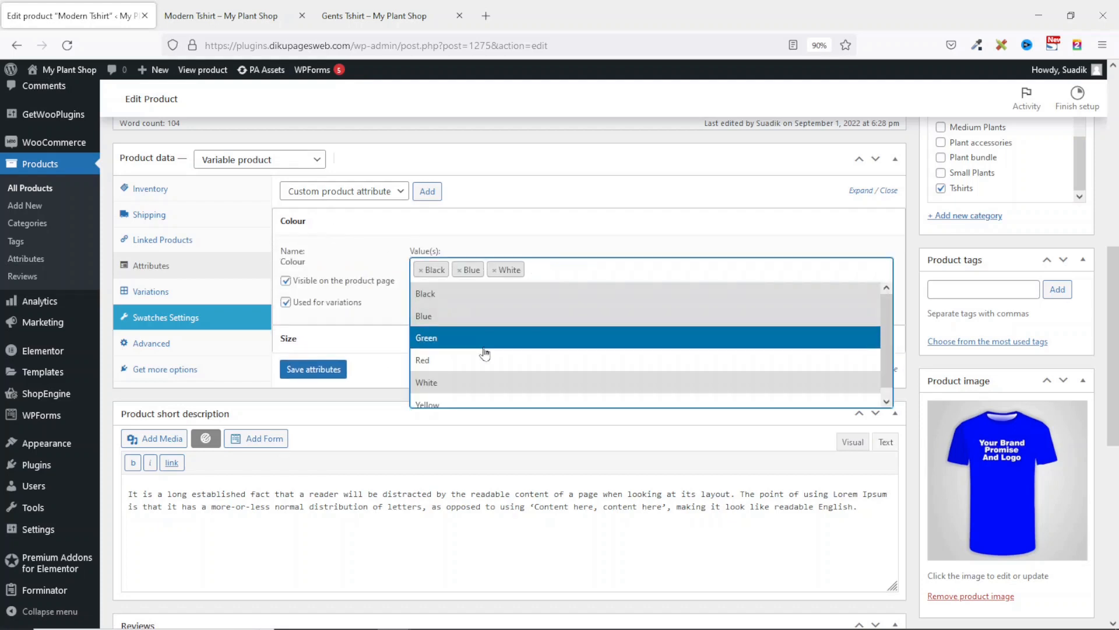
pyautogui.click(448, 398)
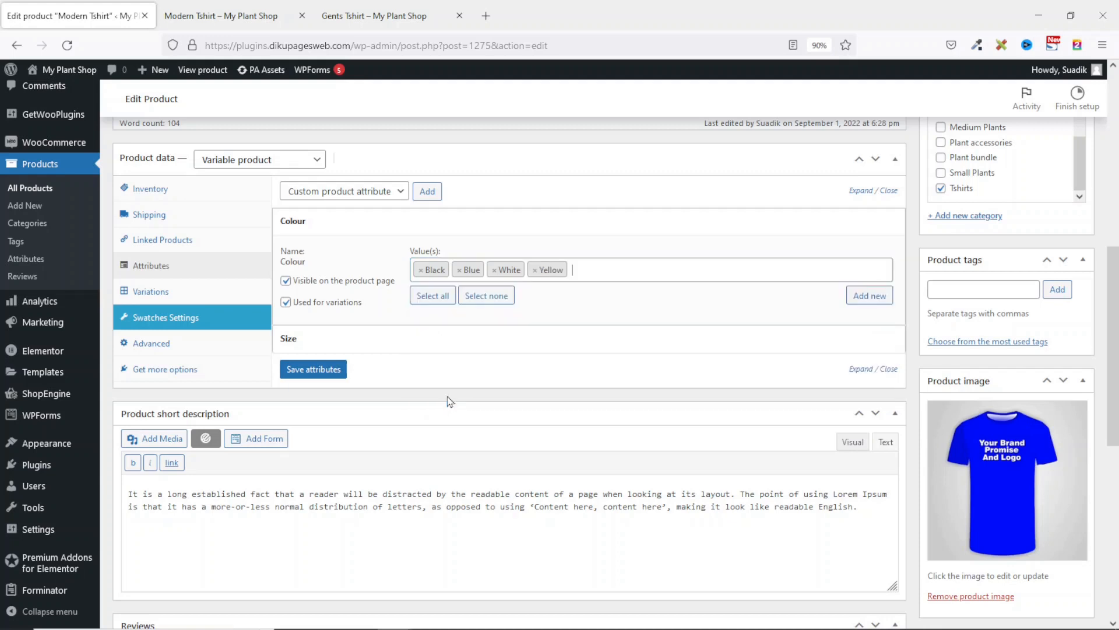
pyautogui.click(314, 376)
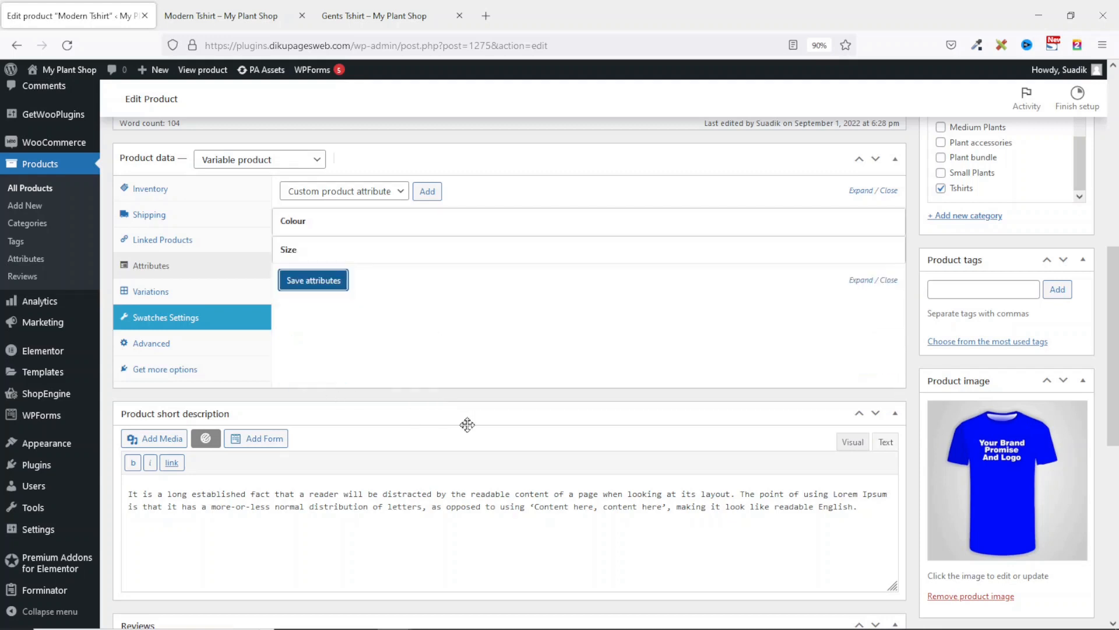
# Generate the missing variations from all attributes for the product.
pyautogui.click(174, 298)
pyautogui.scroll(2, 244, 303)
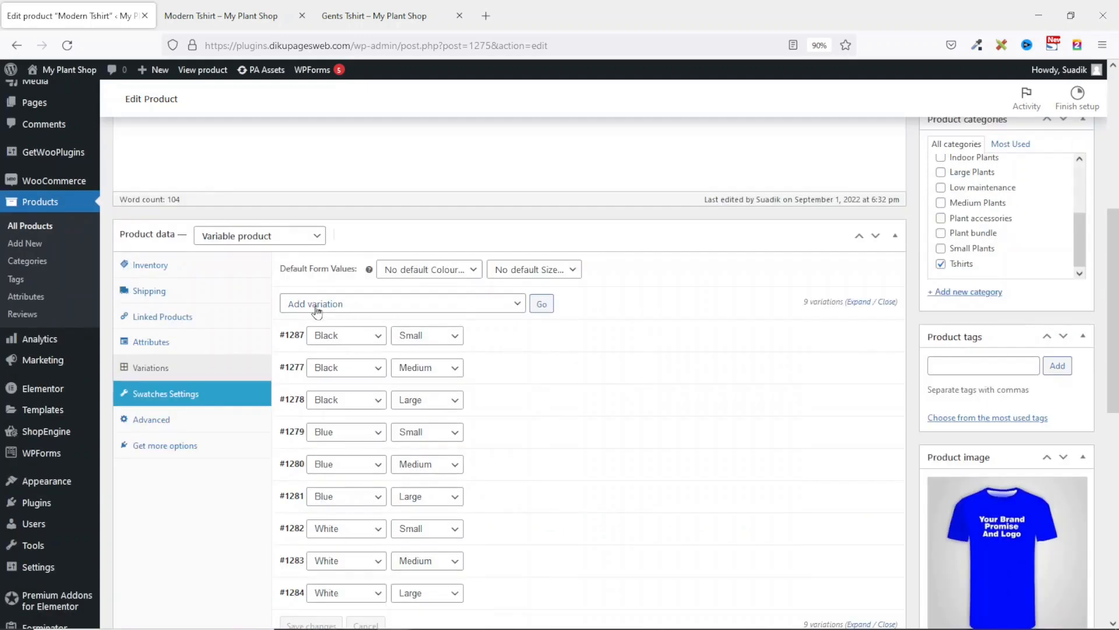
pyautogui.click(358, 306)
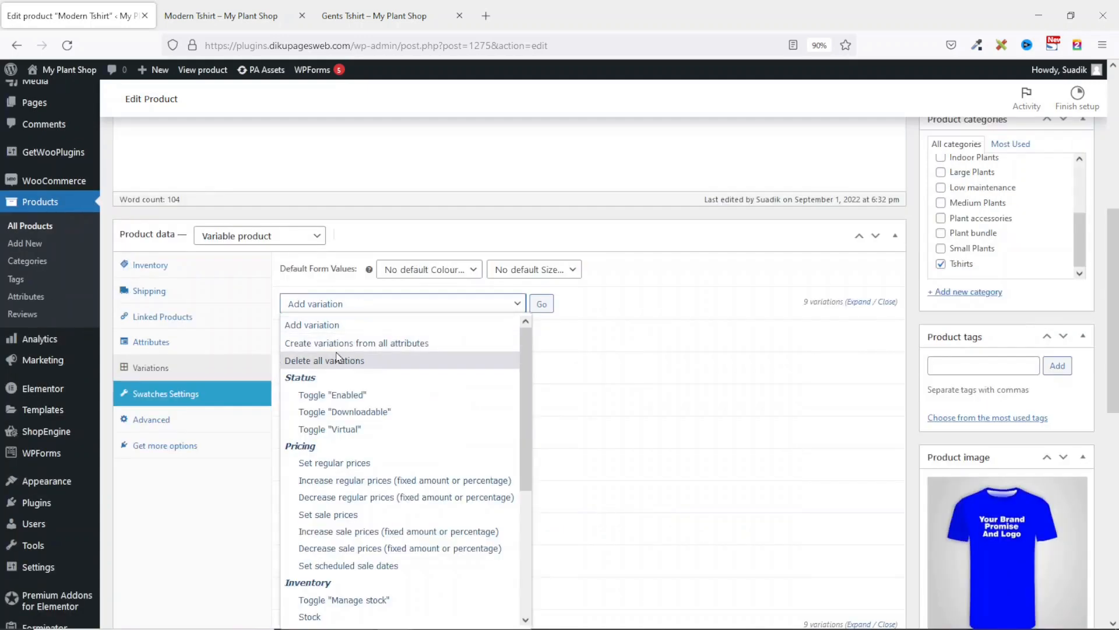
pyautogui.click(390, 344)
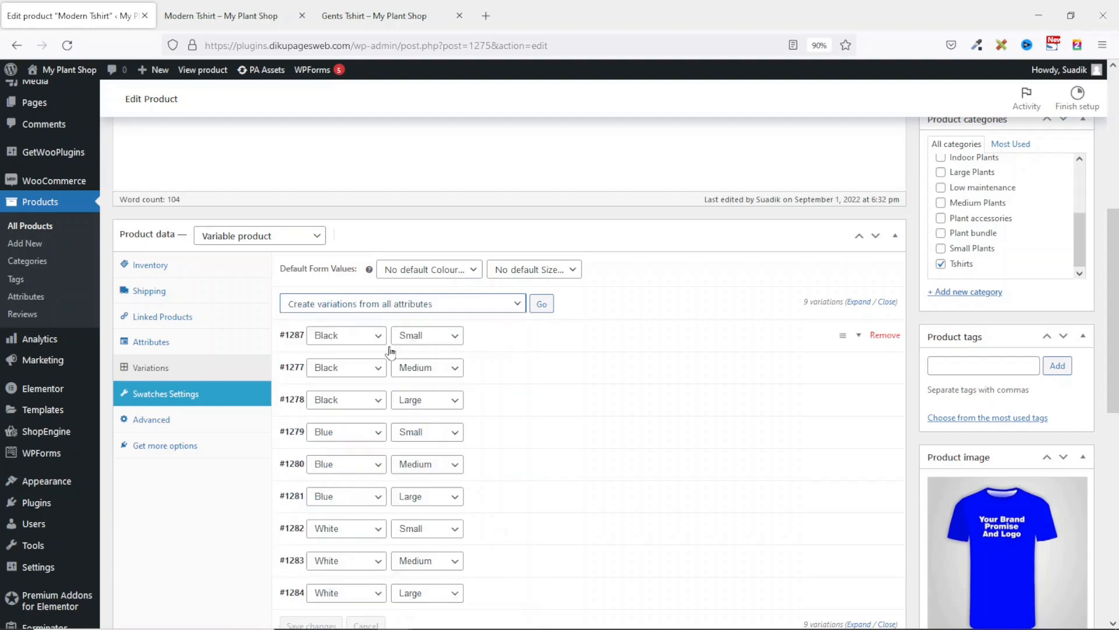
pyautogui.click(541, 303)
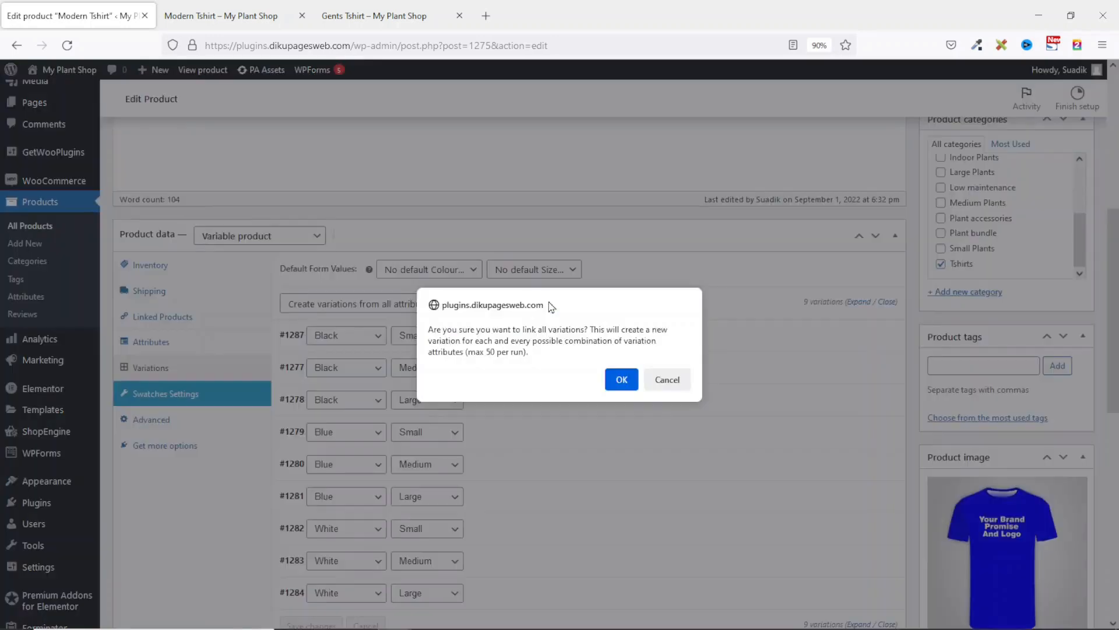
pyautogui.click(618, 384)
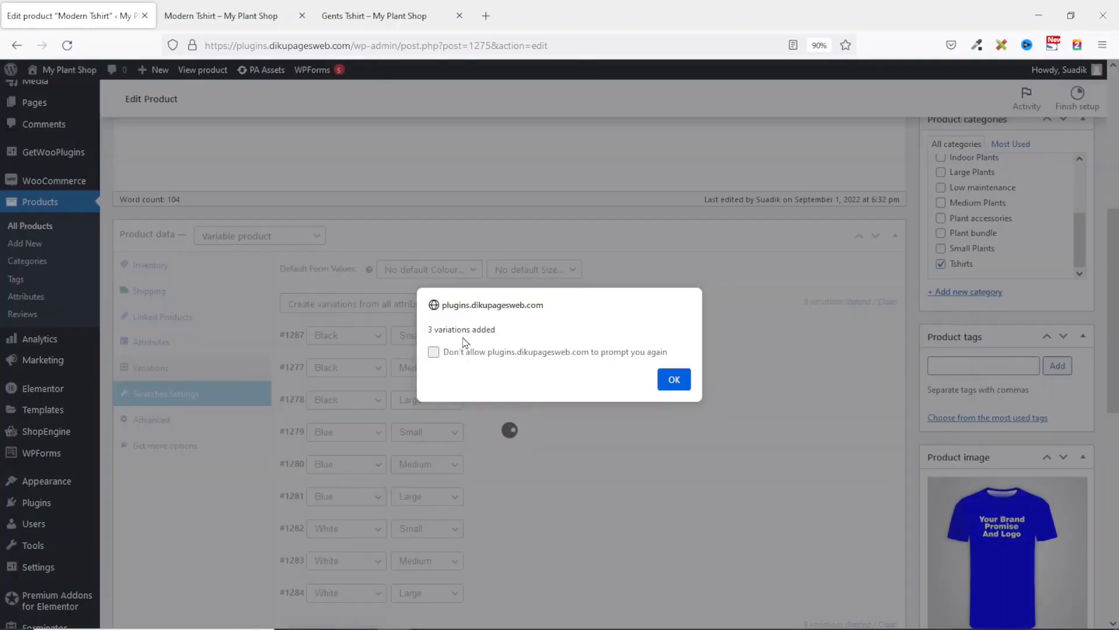
pyautogui.click(674, 379)
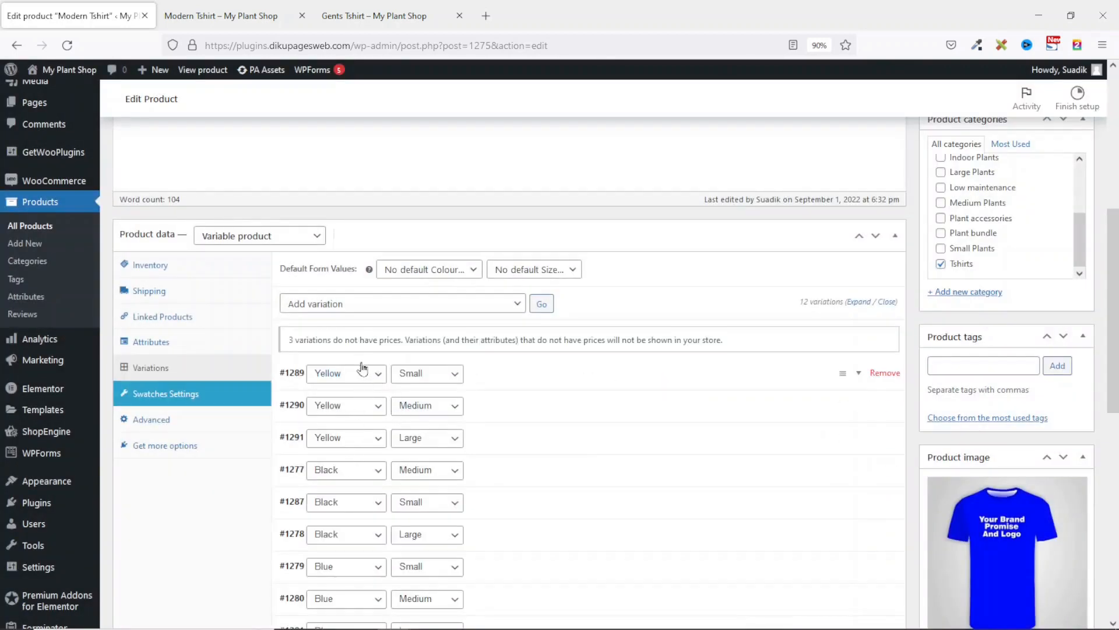
# Expand all variations and give Yellow, Small the yellow shirt image and a regular price of 10.
pyautogui.click(858, 302)
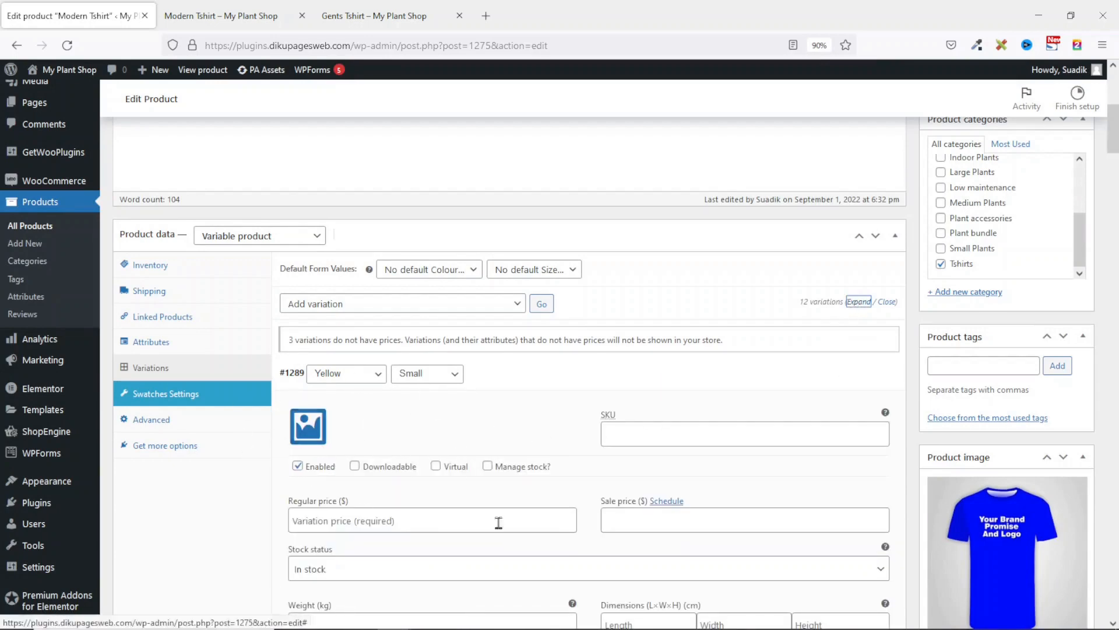
pyautogui.click(308, 427)
pyautogui.click(87, 242)
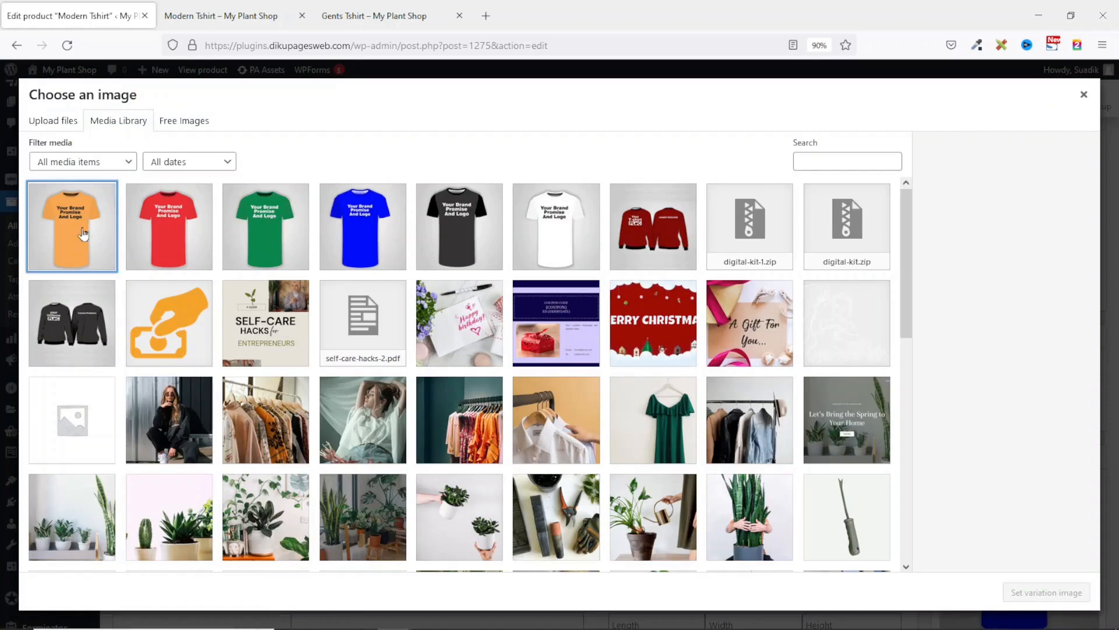
pyautogui.click(1048, 593)
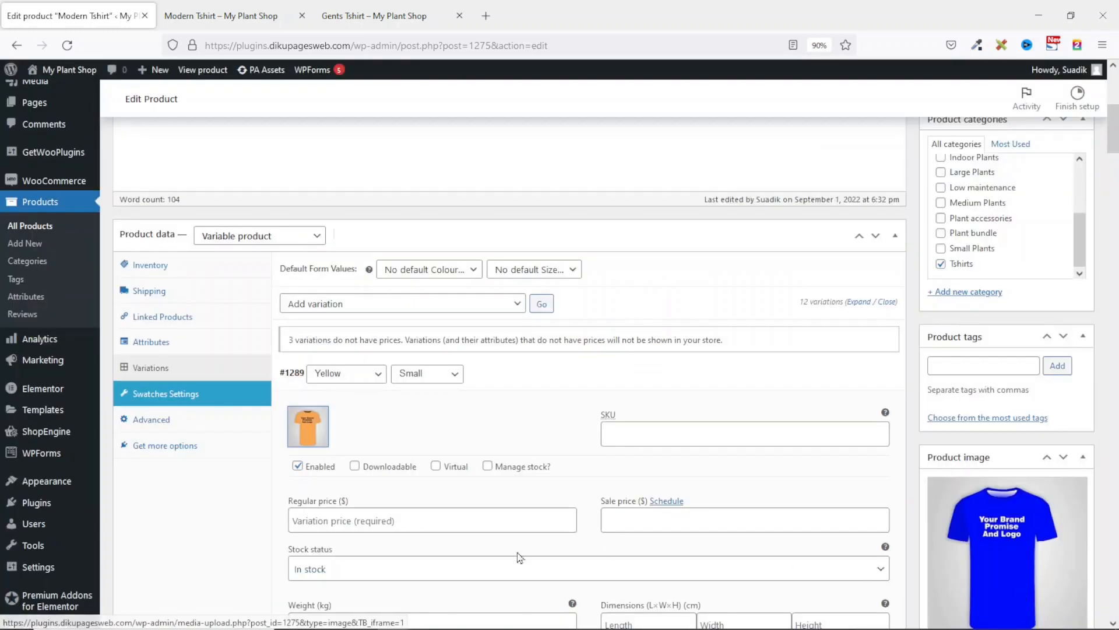
pyautogui.click(444, 523)
pyautogui.write('10')
# Give the Yellow, Medium variation the yellow shirt image and a regular price of 15.
pyautogui.scroll(-2, 408, 326)
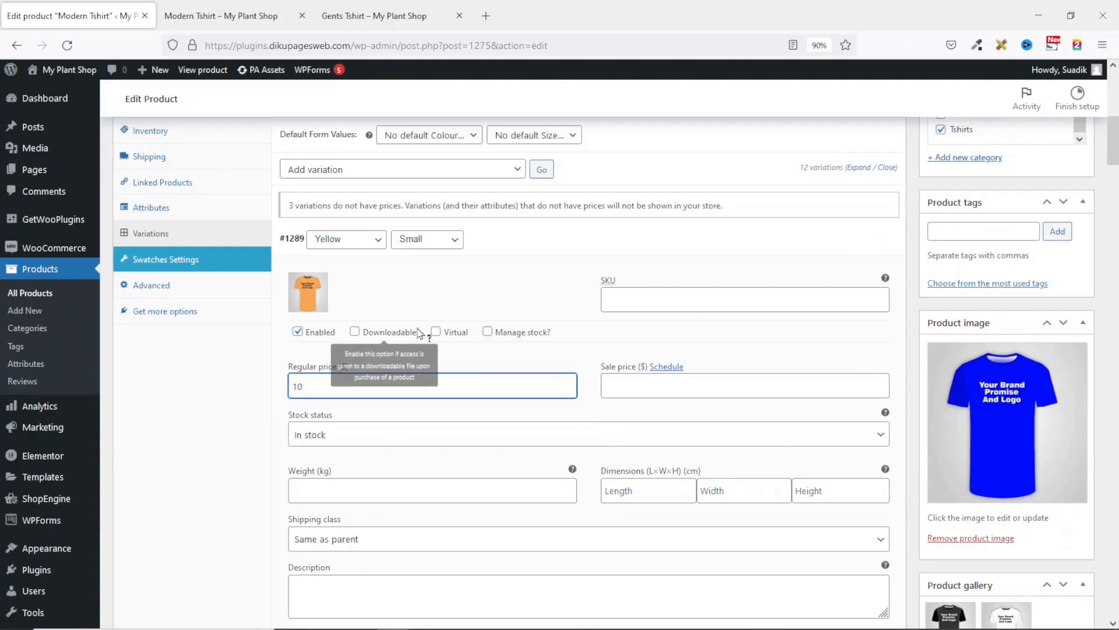
pyautogui.scroll(-2, 415, 339)
pyautogui.scroll(-2, 338, 393)
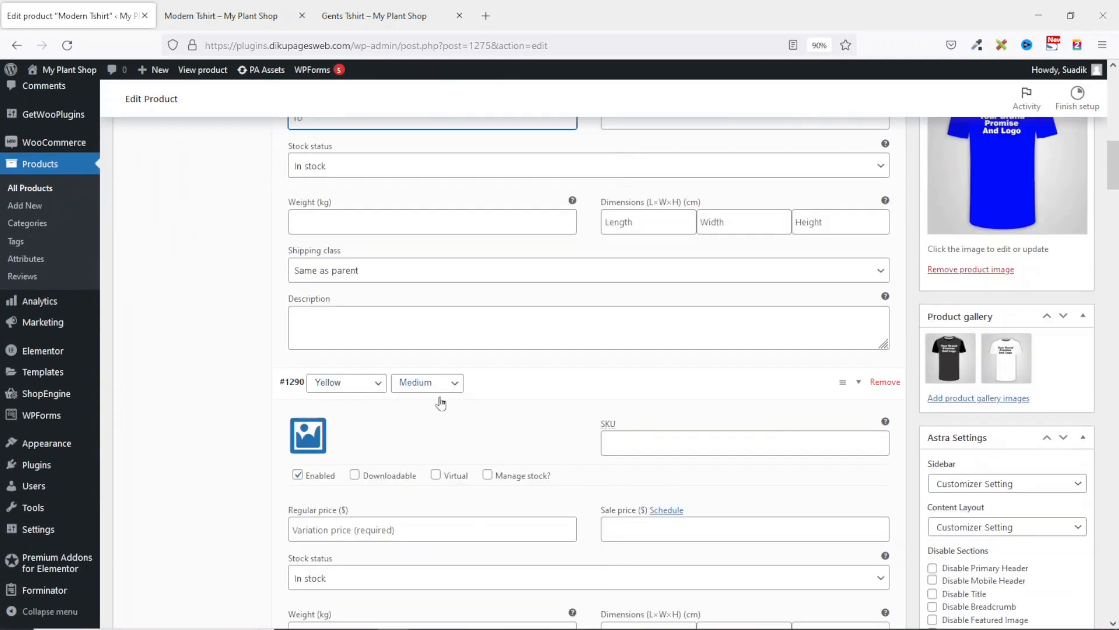
pyautogui.click(307, 434)
pyautogui.click(72, 226)
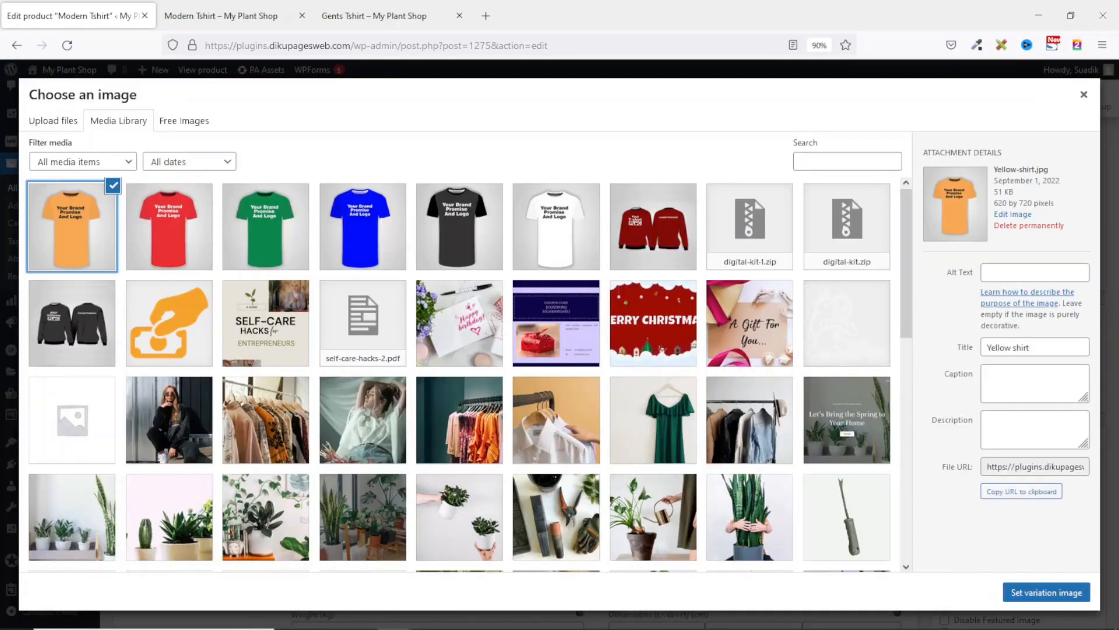
pyautogui.click(1046, 592)
pyautogui.click(442, 529)
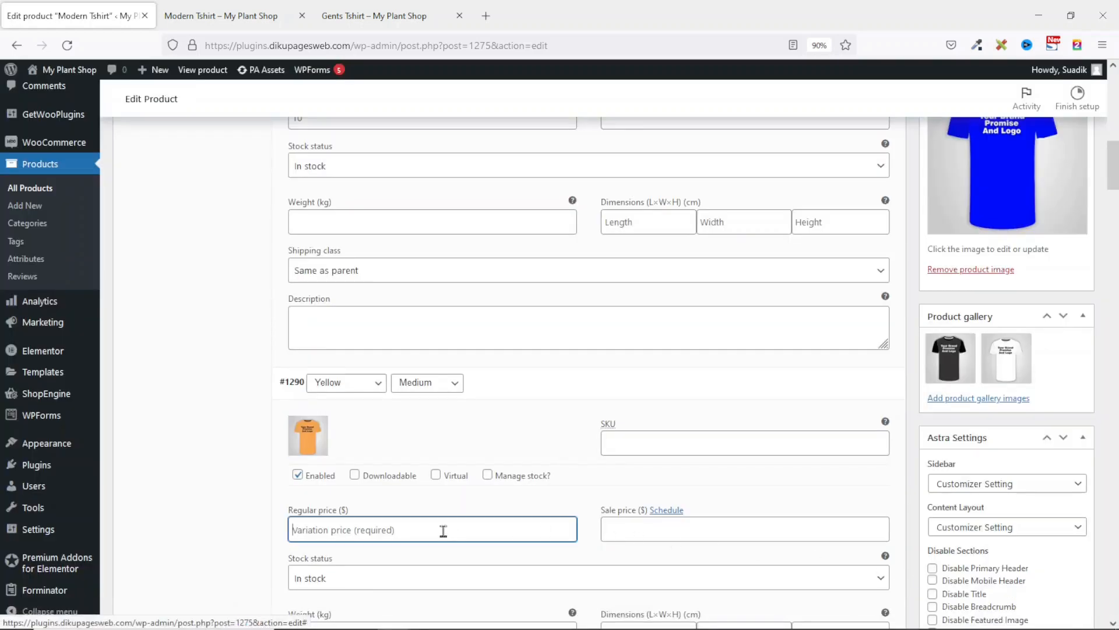
pyautogui.write('15')
# Give the Yellow, Large variation the yellow shirt image and a regular price of 20, and save the variation changes.
pyautogui.scroll(-6, 426, 525)
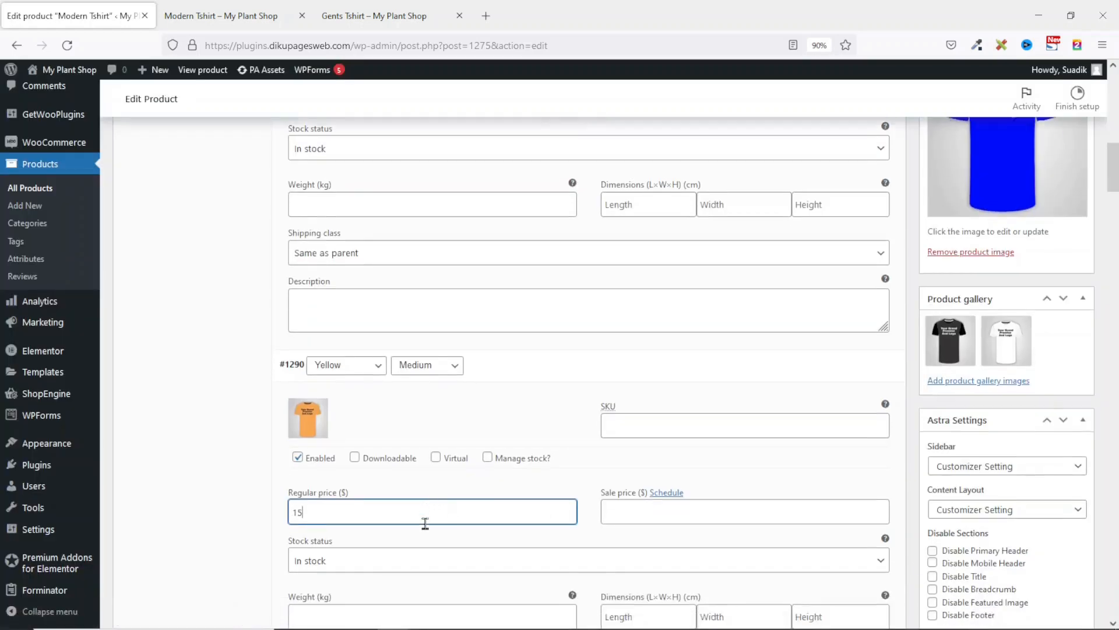
pyautogui.click(307, 443)
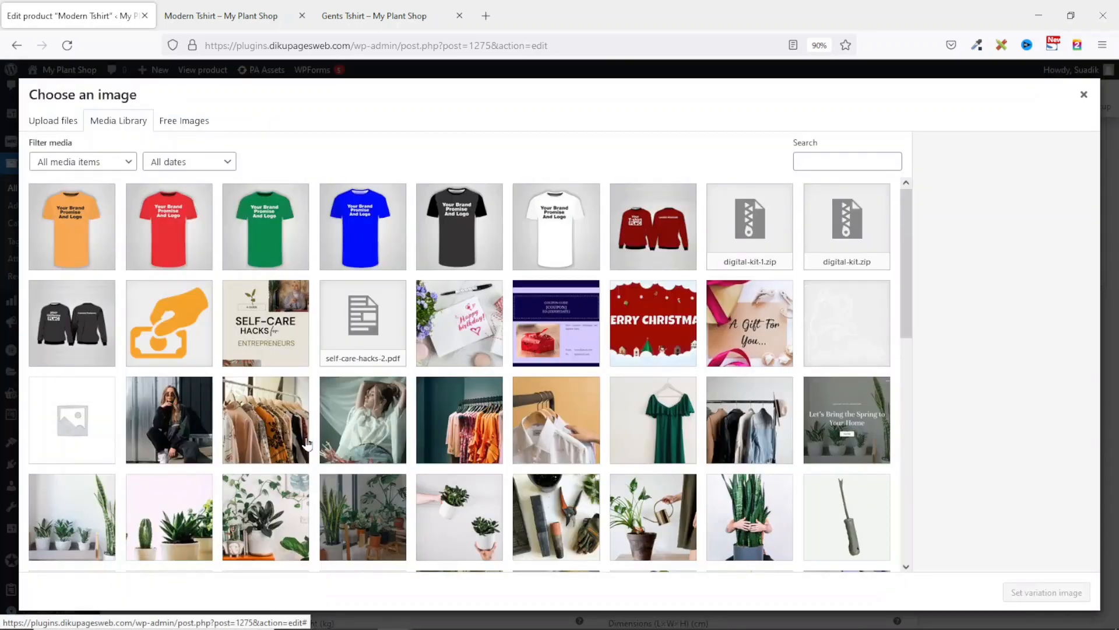
pyautogui.click(90, 226)
pyautogui.click(1033, 593)
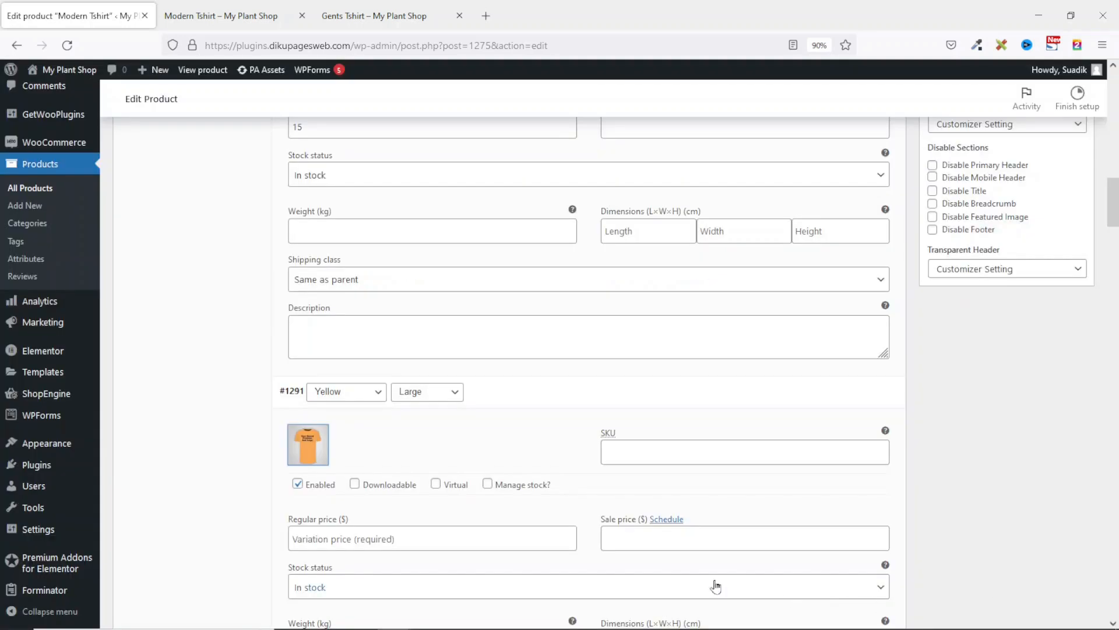
pyautogui.click(369, 541)
pyautogui.write('20')
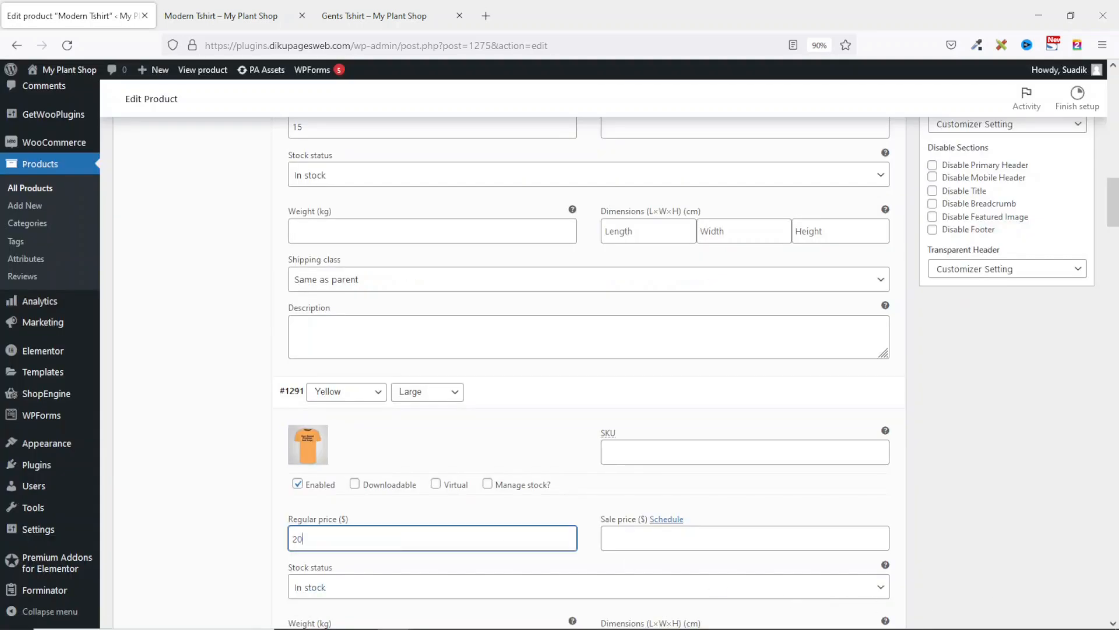
pyautogui.scroll(-10, 497, 559)
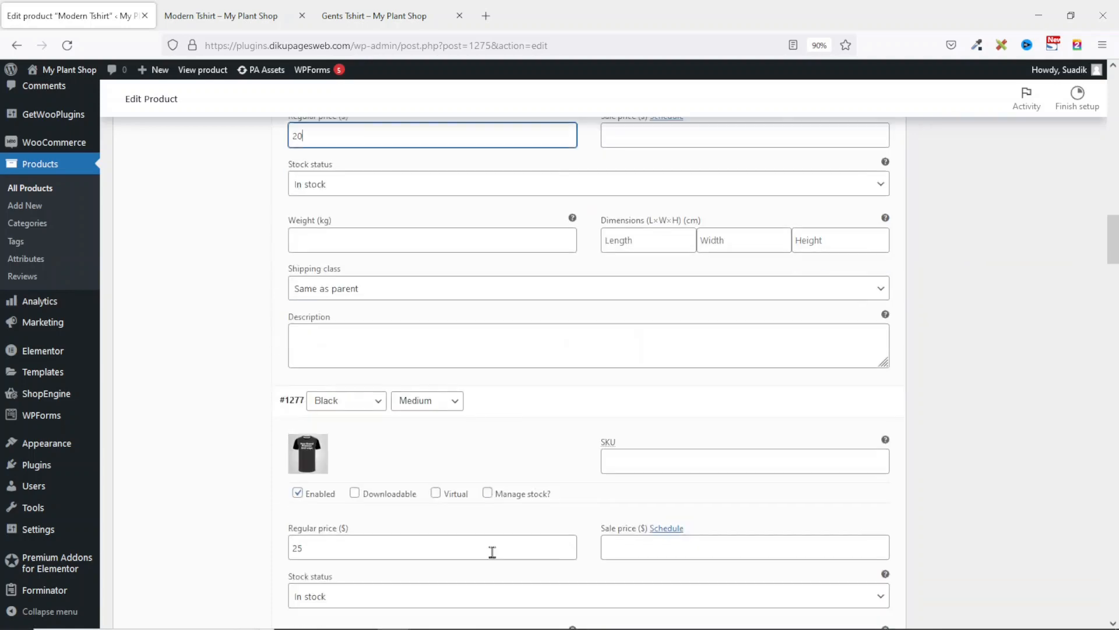
pyautogui.click(316, 440)
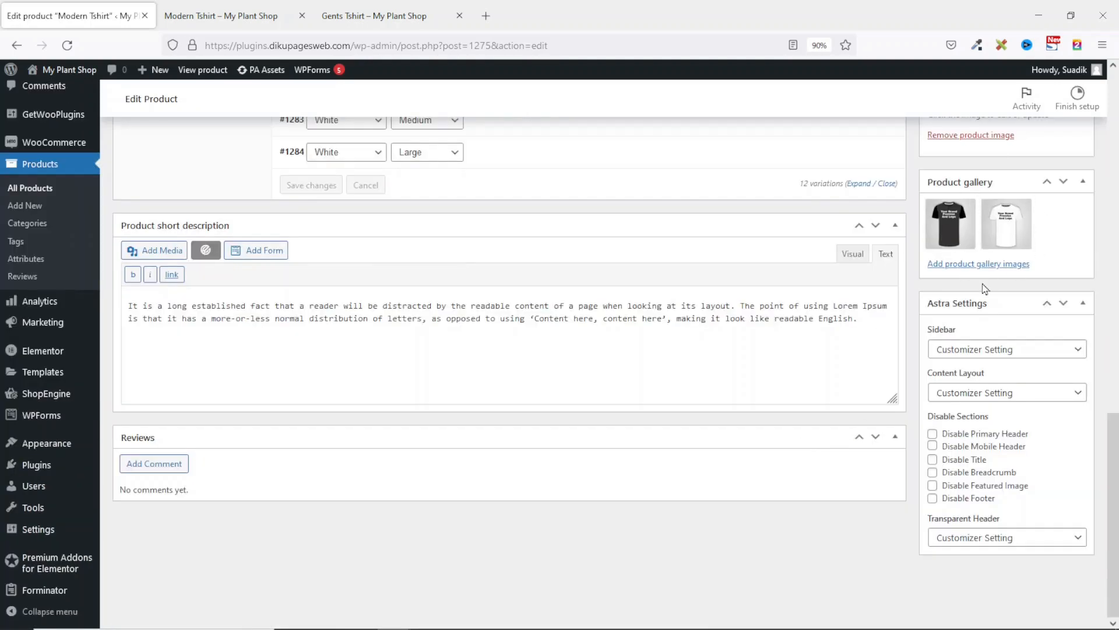
# Add the yellow shirt image to the product gallery ahead of the black and white shirts, and update the product.
pyautogui.click(967, 266)
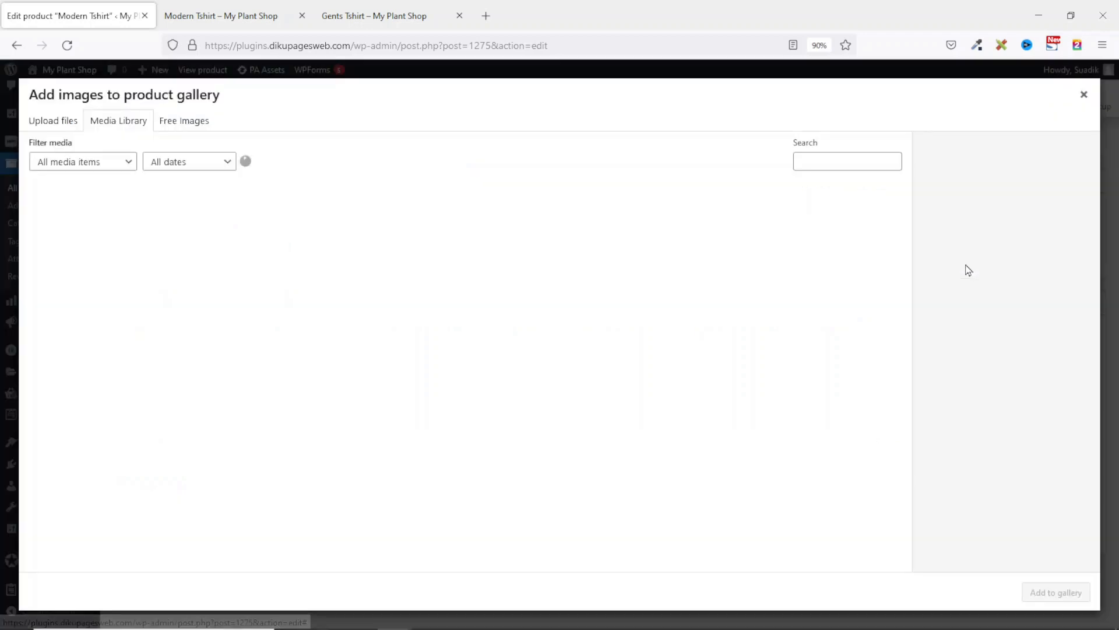
pyautogui.click(79, 245)
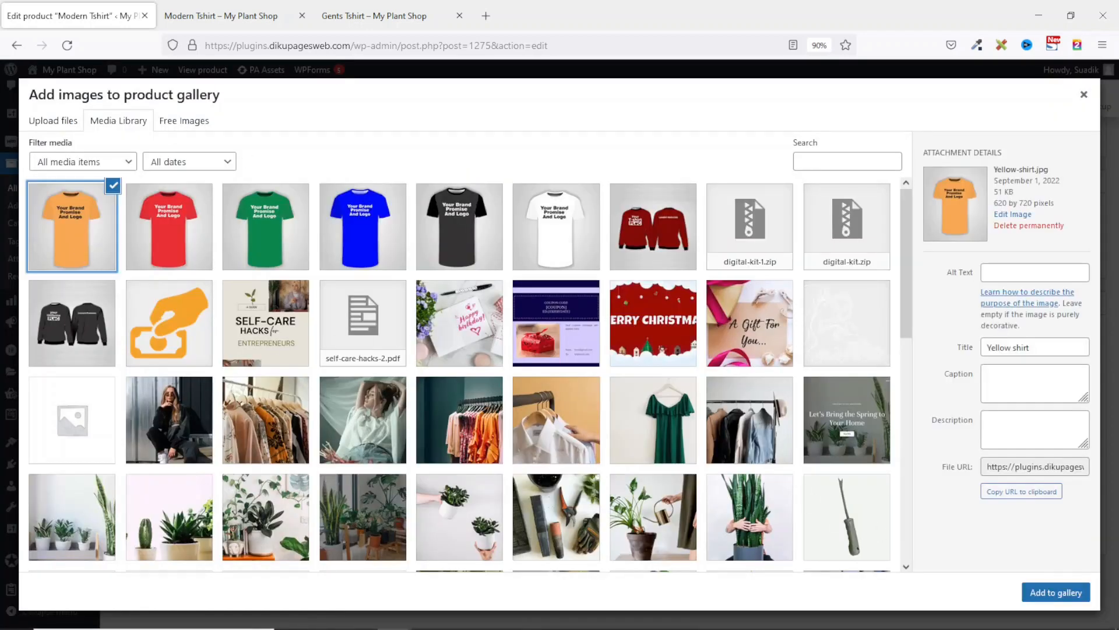
pyautogui.click(1075, 592)
pyautogui.moveTo(1007, 224); pyautogui.dragTo(1060, 230)
pyautogui.moveTo(950, 224); pyautogui.dragTo(1017, 223)
pyautogui.scroll(15, 1017, 263)
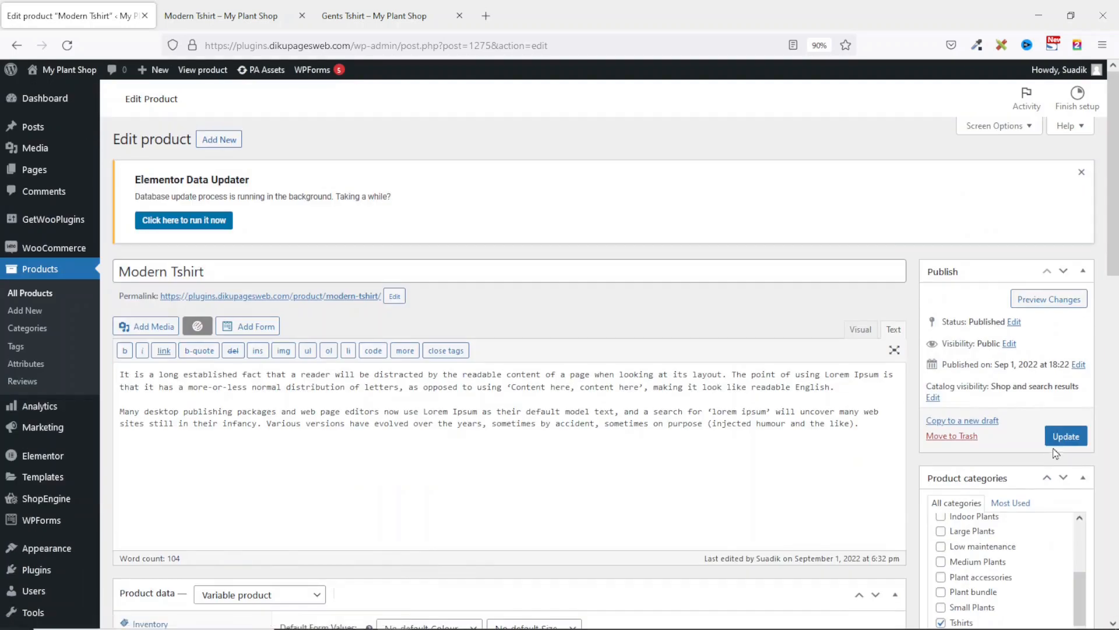
pyautogui.click(1067, 436)
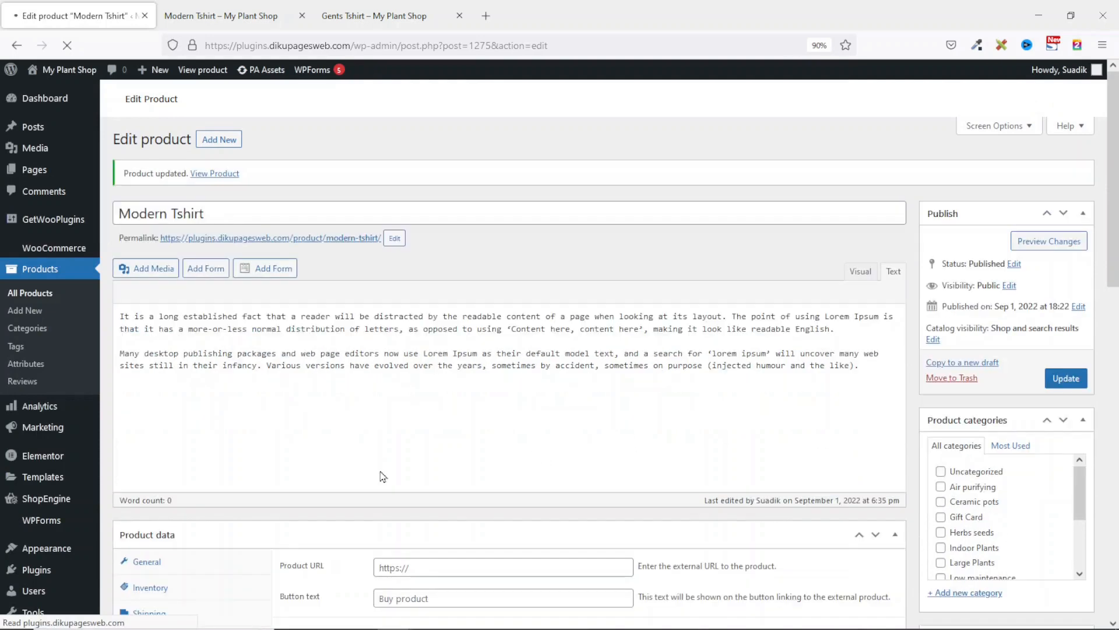
# Reload the Modern Tshirt shop page and check the Yellow swatch with the Small and Large sizes.
pyautogui.click(221, 16)
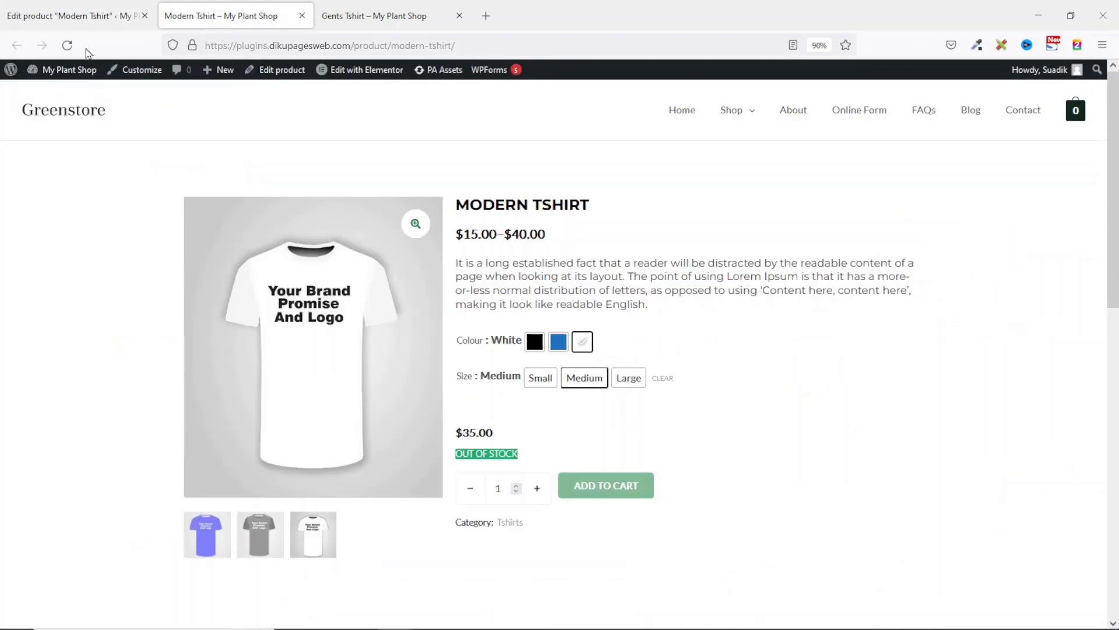
pyautogui.click(68, 46)
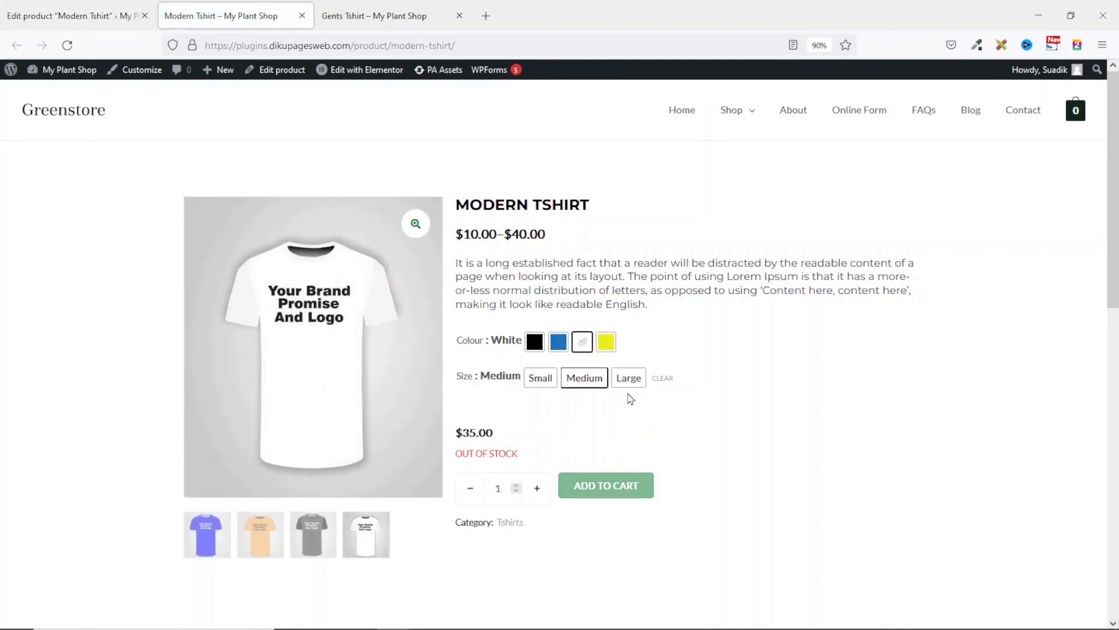
pyautogui.click(606, 342)
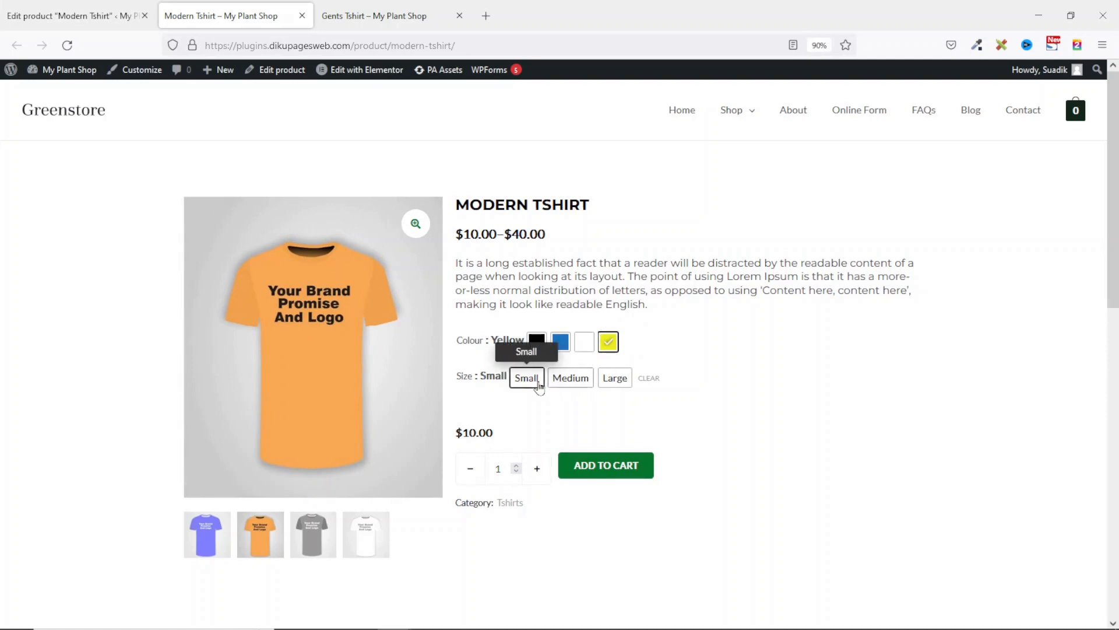
pyautogui.click(626, 380)
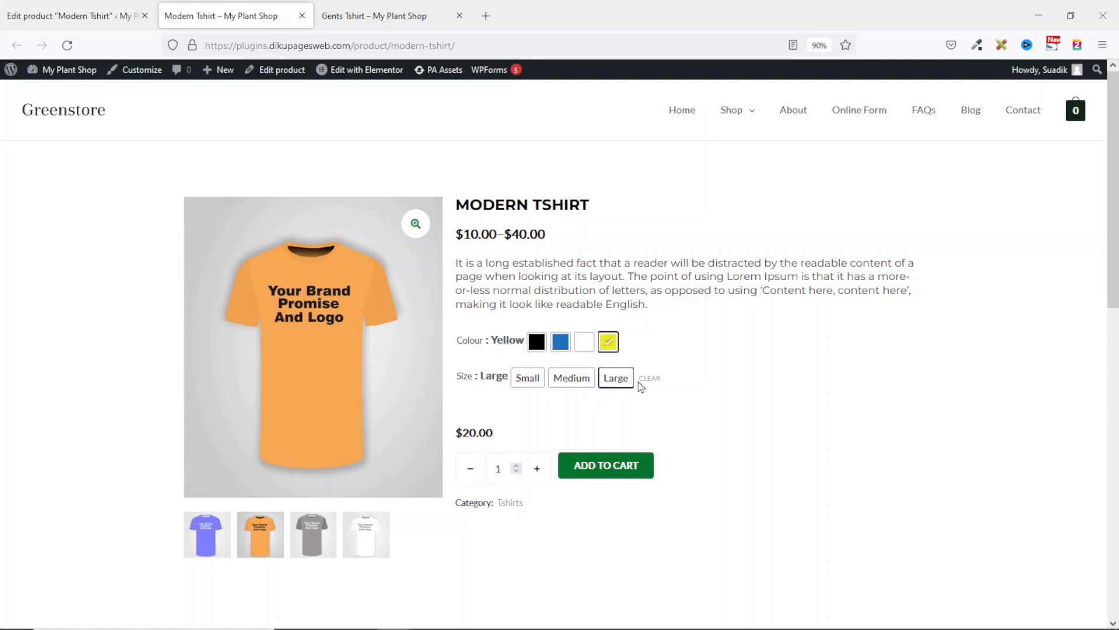